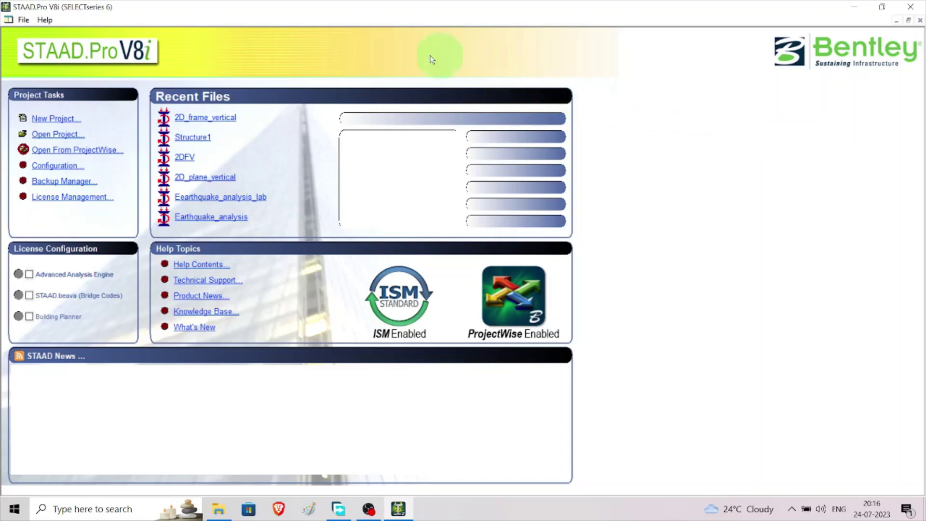
Start a new Space model and name the file 2D_frame_vertical.
{"action": "left_click", "coordinate": [58, 120]}
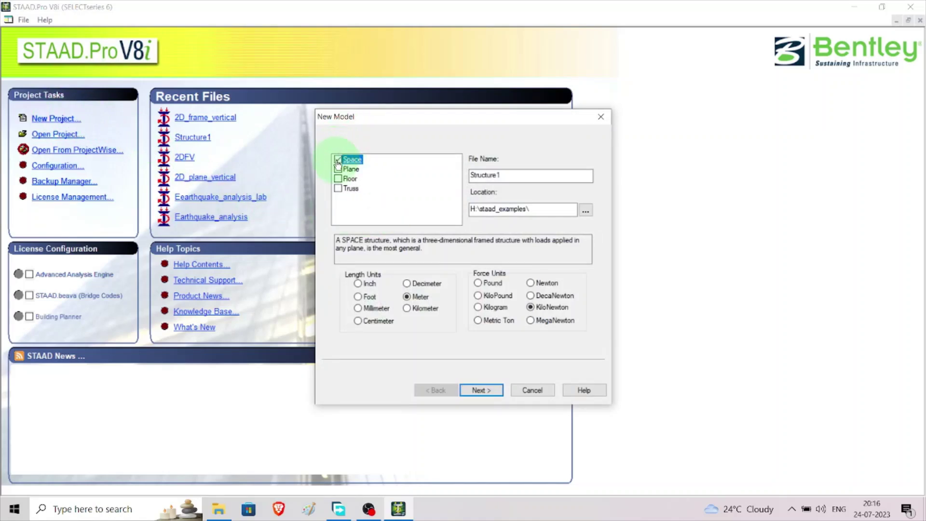
{"action": "double_click", "coordinate": [527, 175]}
{"action": "type", "text": "2D"}
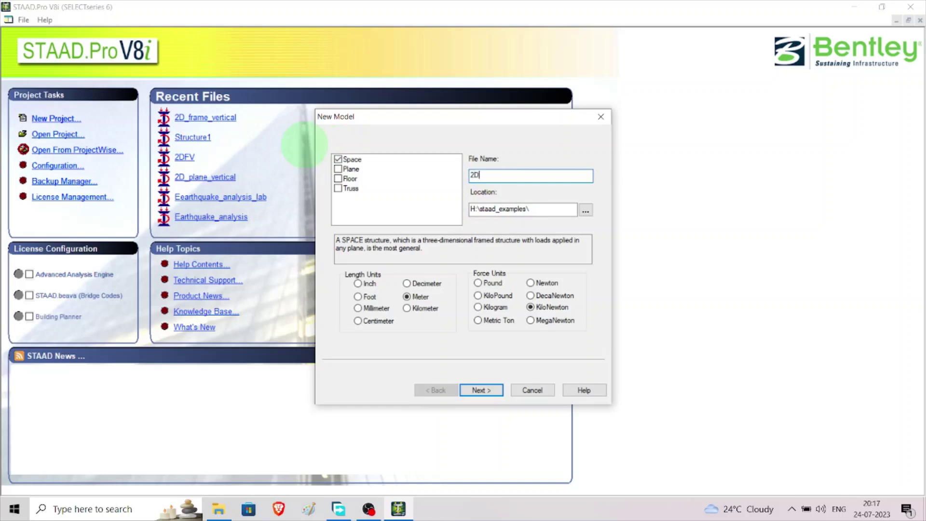
{"action": "type", "text": "_frame"}
{"action": "type", "text": "_vertical"}
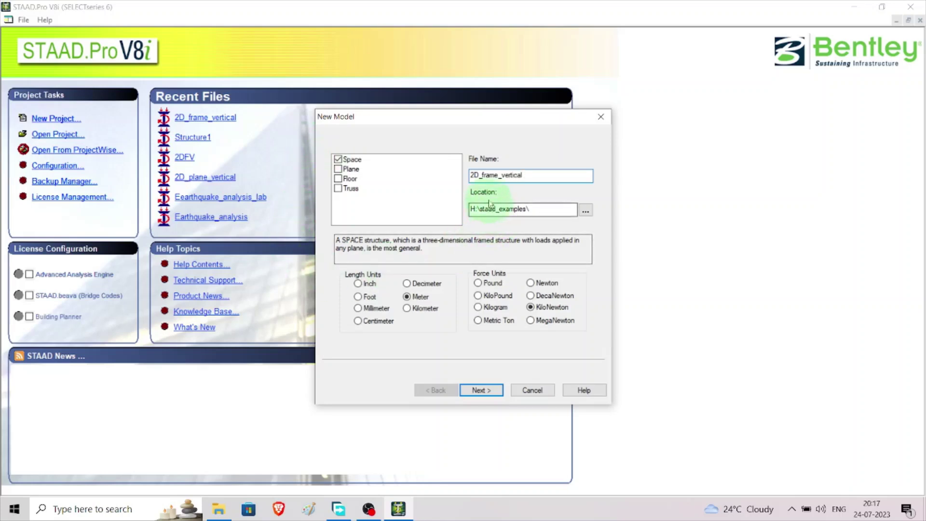
Set the model location to the staad_examples folder and create the model with metre and kilonewton units, starting with Add Beam.
{"action": "left_click", "coordinate": [586, 212]}
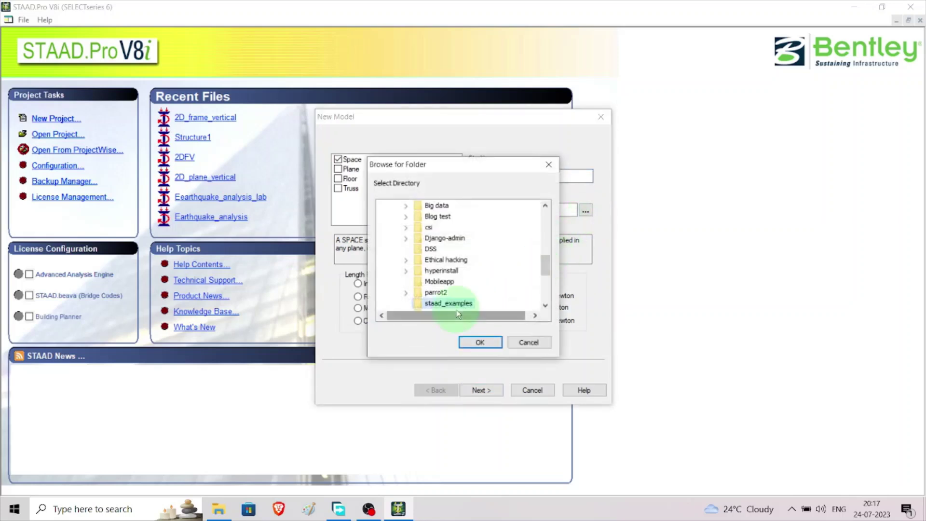
{"action": "left_click", "coordinate": [481, 344]}
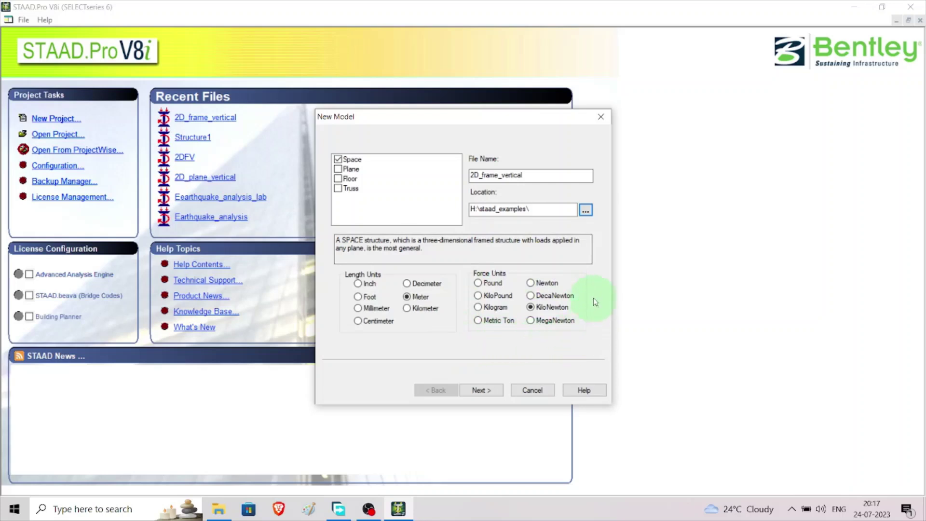
{"action": "left_click", "coordinate": [496, 390]}
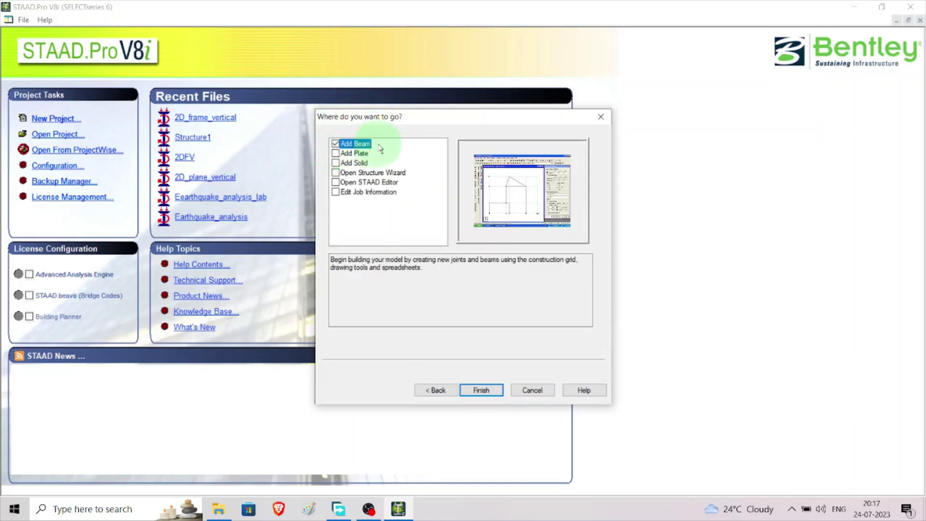
{"action": "left_click", "coordinate": [481, 391]}
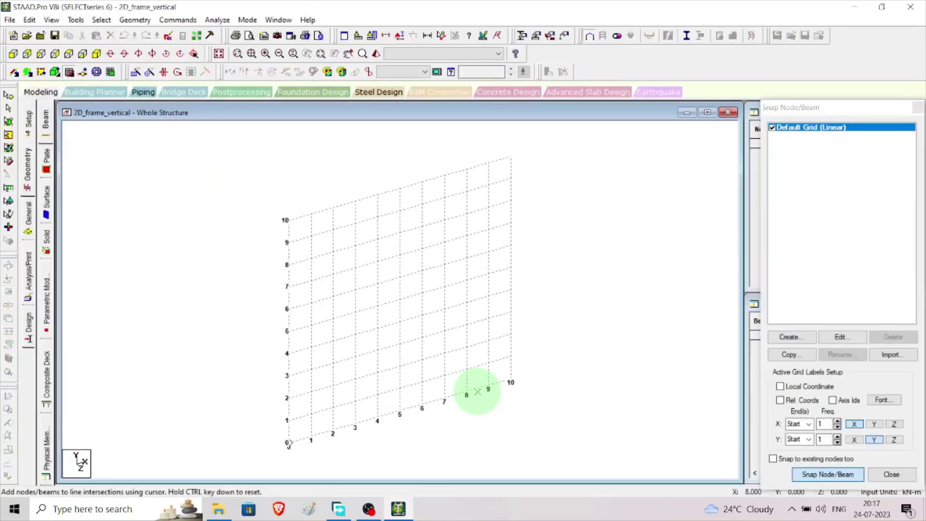
Close the Snap Node/Beam grid and enter node 1 at X 0, Y 0, Z 0 in the node table.
{"action": "left_click_drag", "start_coordinate": [855, 116], "coordinate": [838, 137]}
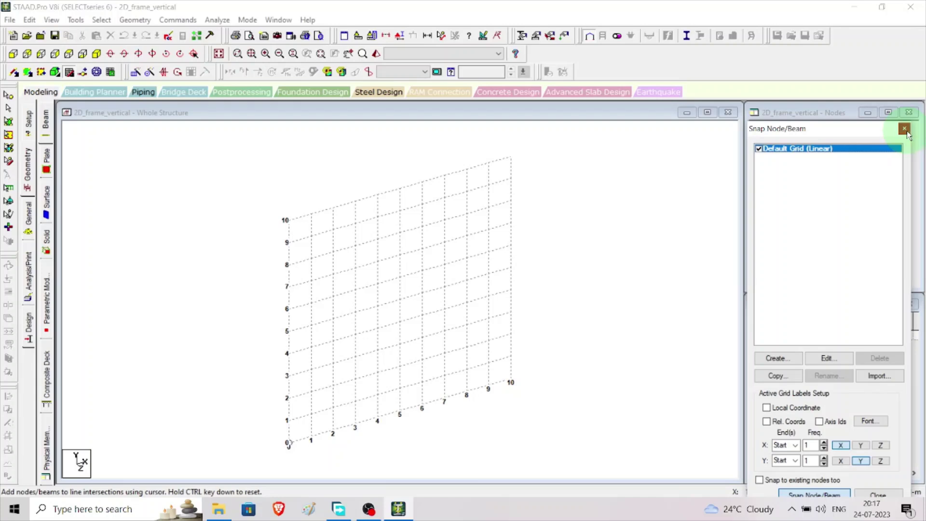
{"action": "left_click", "coordinate": [904, 129]}
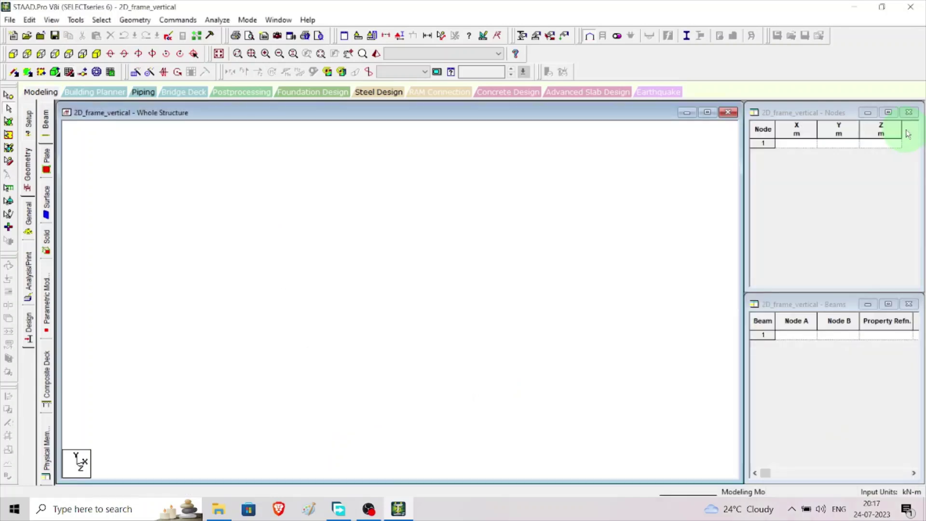
{"action": "left_click", "coordinate": [809, 146]}
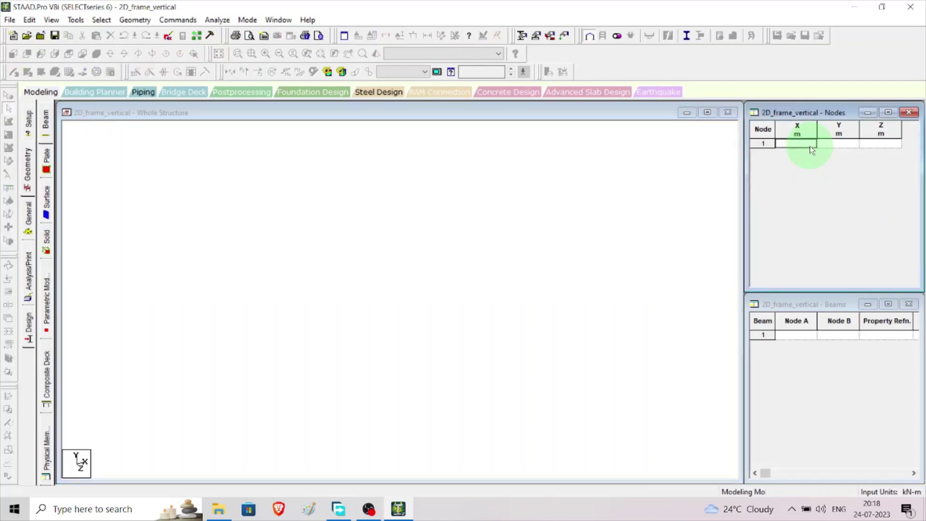
{"action": "type", "text": "0"}
{"action": "key", "text": "Tab"}
{"action": "type", "text": "0"}
{"action": "key", "text": "Tab"}
{"action": "key", "text": "Tab"}
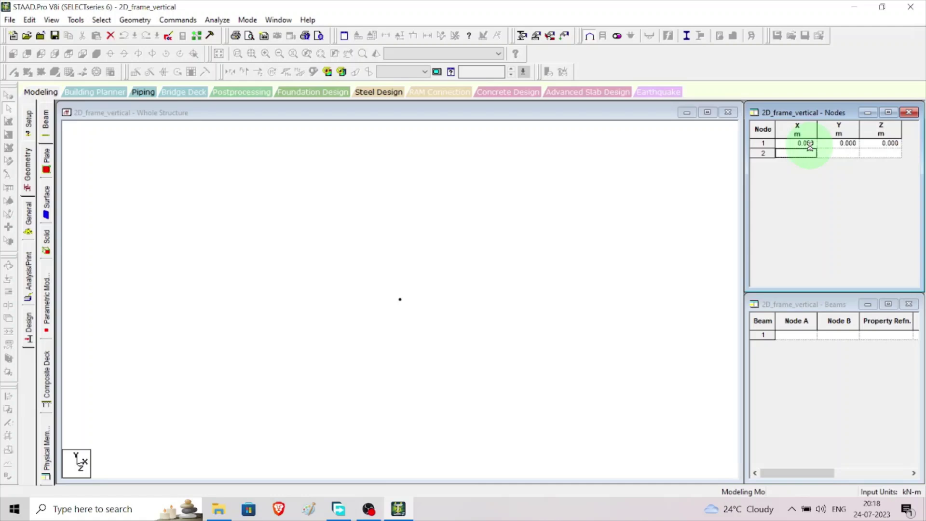
Enter node 2 at X 0, Y 3, Z 0 m in the node table.
{"action": "type", "text": "0"}
{"action": "key", "text": "Tab"}
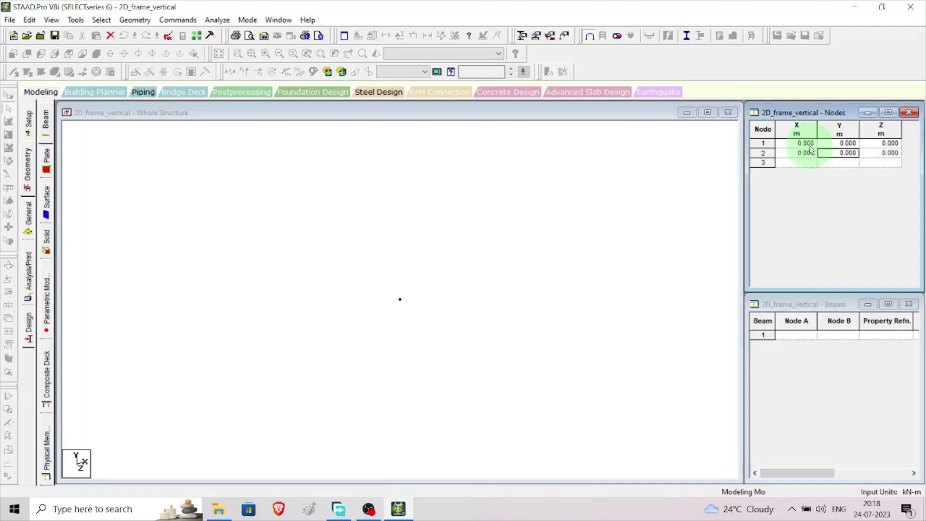
{"action": "type", "text": "3"}
{"action": "key", "text": "Tab"}
{"action": "key", "text": "Tab"}
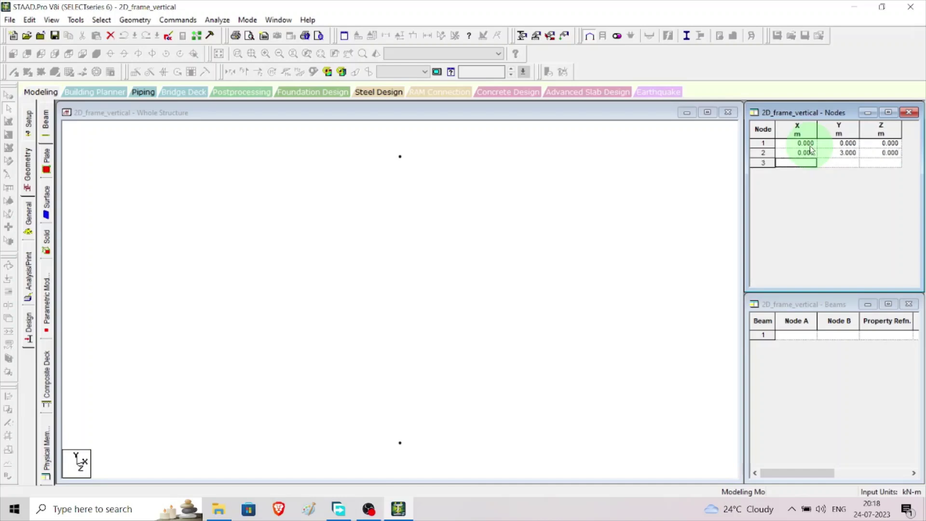
Enter node 3 at X 0, Y 6, Z 0 m in the node table.
{"action": "type", "text": "0"}
{"action": "key", "text": "Tab"}
{"action": "type", "text": "6"}
{"action": "key", "text": "Tab"}
{"action": "key", "text": "Tab"}
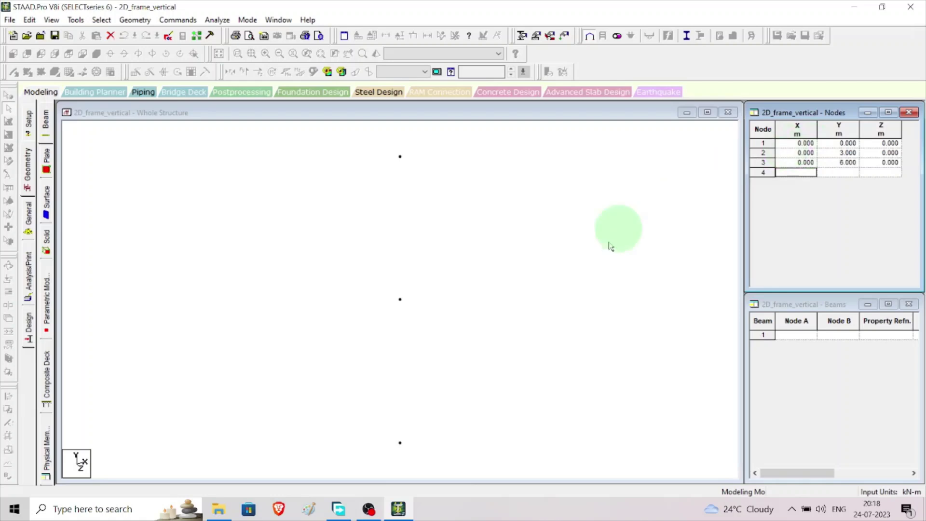
Add two vertical beams, one from node 1 to node 2 and one from node 2 to node 3.
{"action": "scroll", "coordinate": [462, 264], "scroll_direction": "down", "scroll_amount": 2}
{"action": "scroll", "coordinate": [468, 256], "scroll_direction": "down", "scroll_amount": 1}
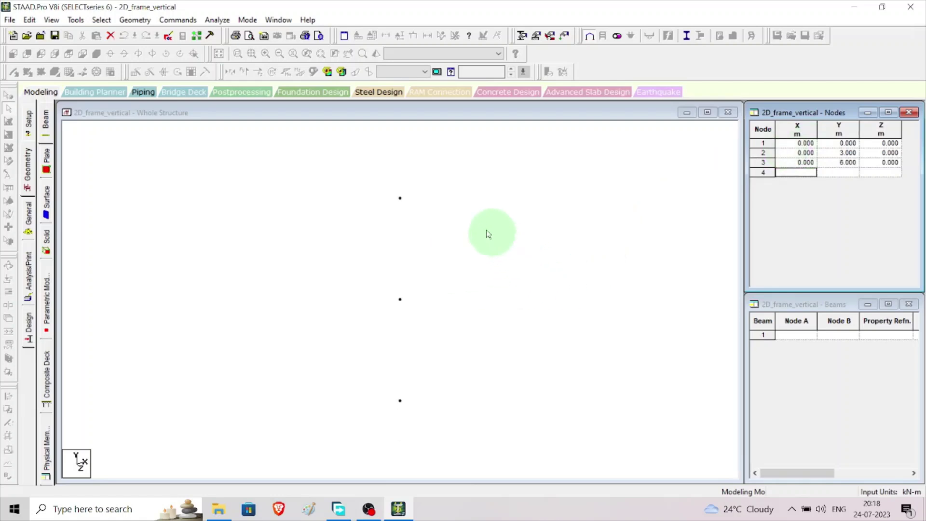
{"action": "left_click", "coordinate": [28, 110]}
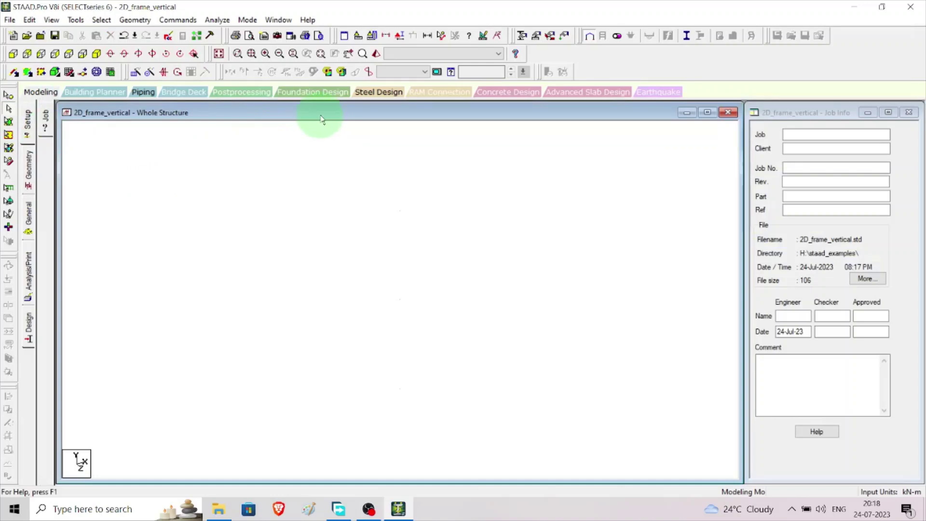
{"action": "left_click", "coordinate": [29, 174]}
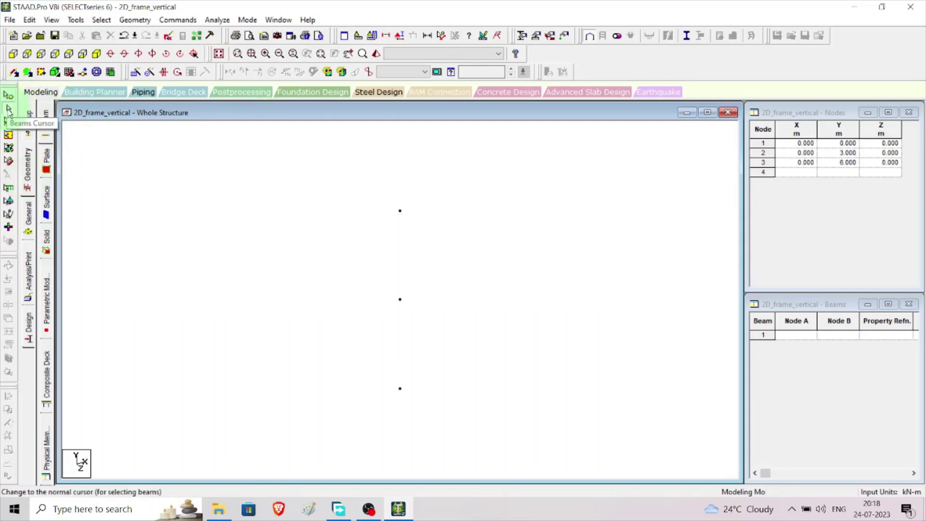
{"action": "left_click", "coordinate": [15, 74]}
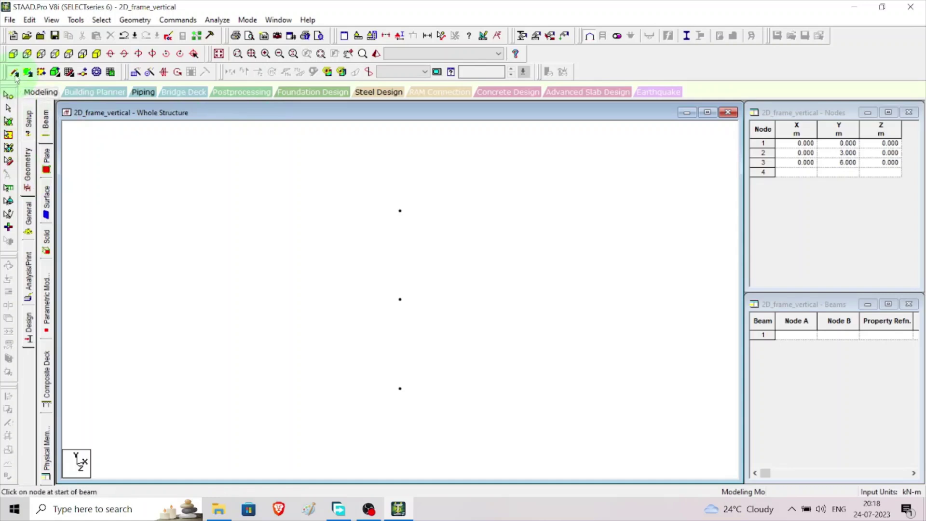
{"action": "left_click", "coordinate": [399, 389]}
{"action": "left_click", "coordinate": [400, 299]}
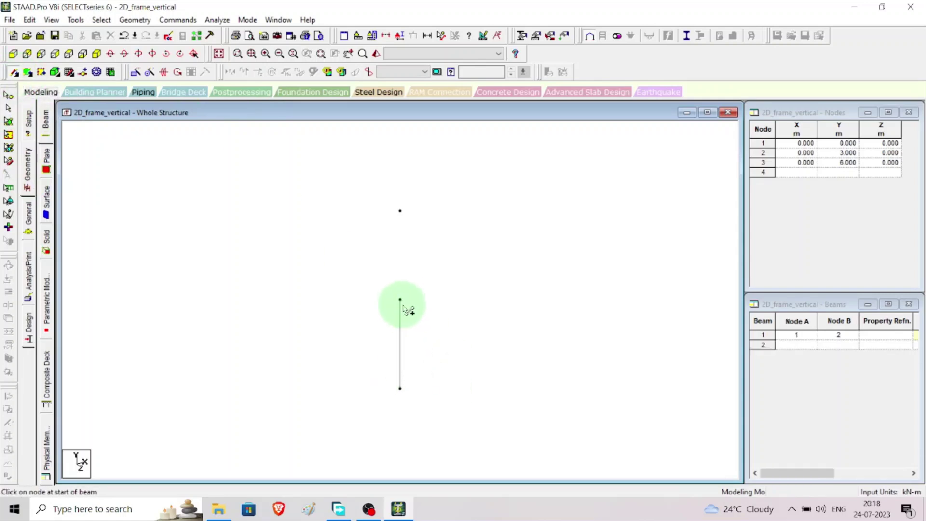
{"action": "left_click", "coordinate": [400, 211]}
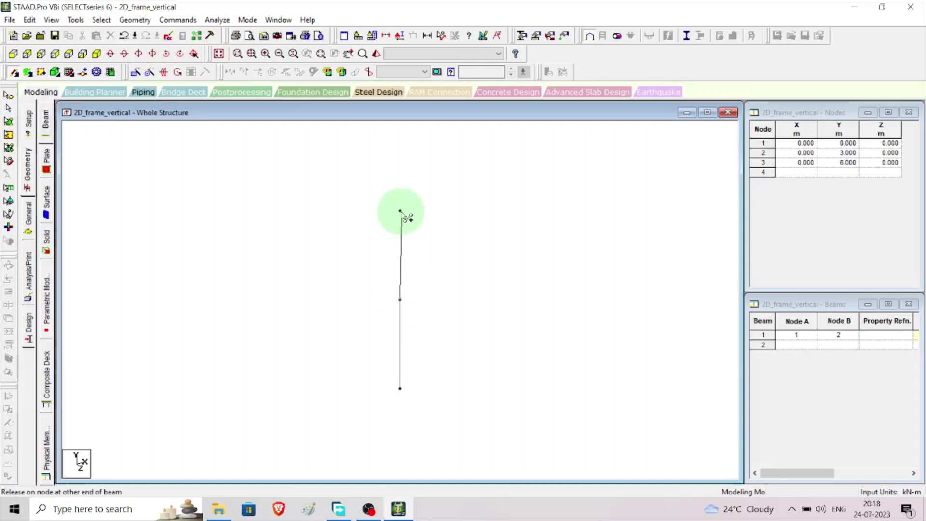
{"action": "left_click", "coordinate": [539, 249]}
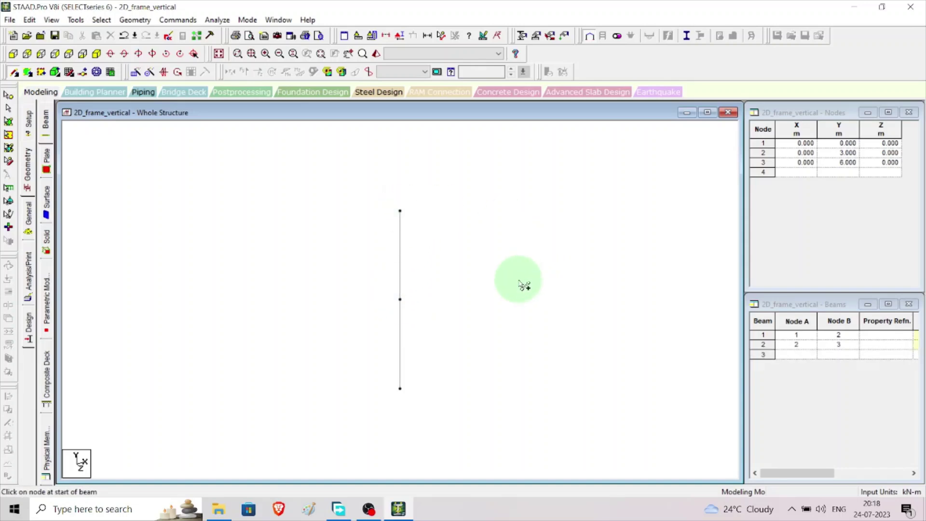
{"action": "key", "text": "Escape"}
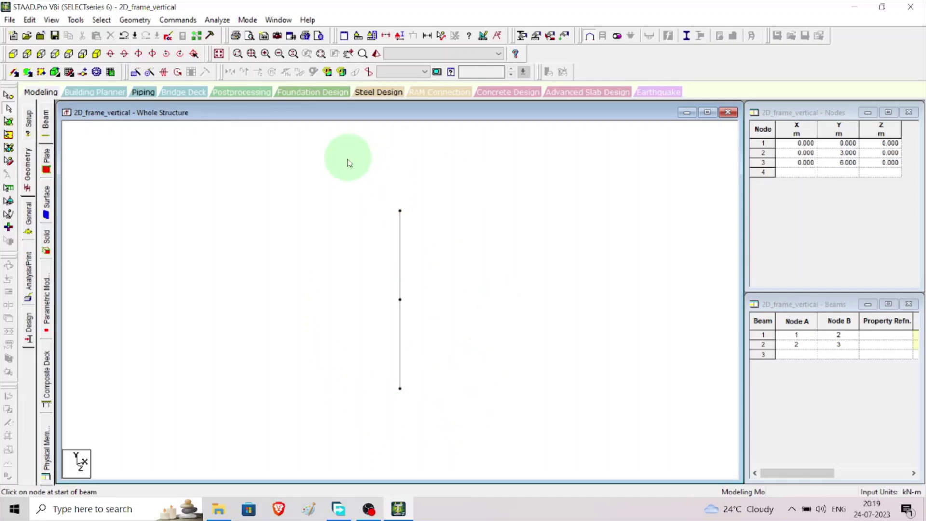
Repeat both column members with Translational Repeat in global X, 1 step at 5 m spacing, with Link Steps and Open Base enabled.
{"action": "left_click_drag", "start_coordinate": [341, 161], "coordinate": [500, 457]}
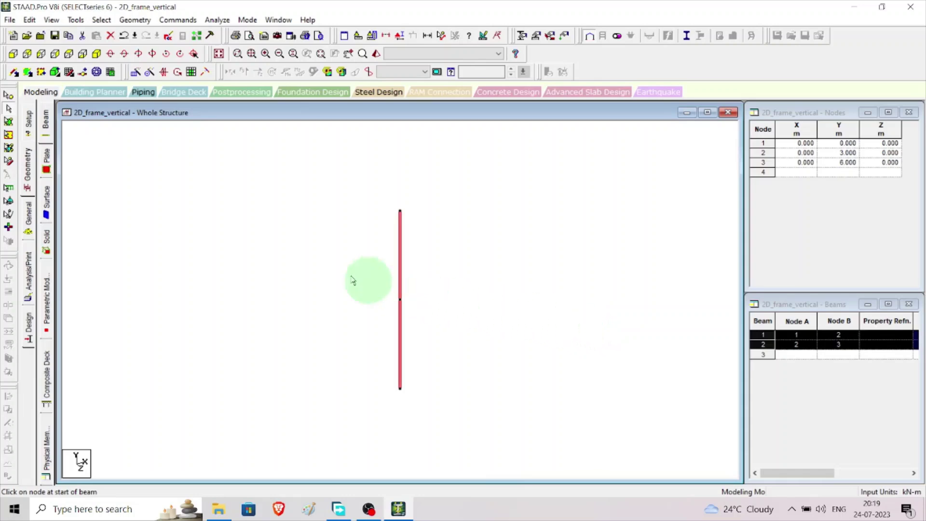
{"action": "left_click", "coordinate": [135, 20]}
{"action": "left_click", "coordinate": [163, 183]}
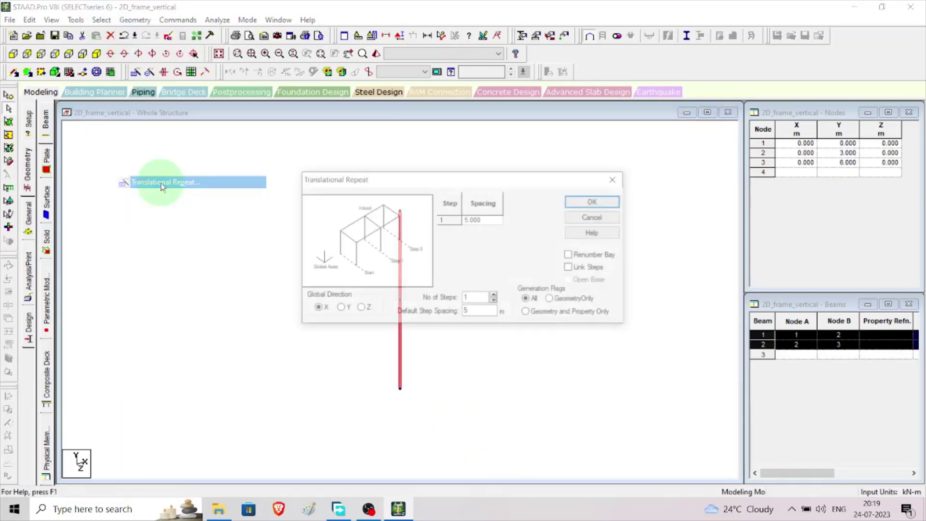
{"action": "left_click_drag", "start_coordinate": [482, 183], "coordinate": [243, 97]}
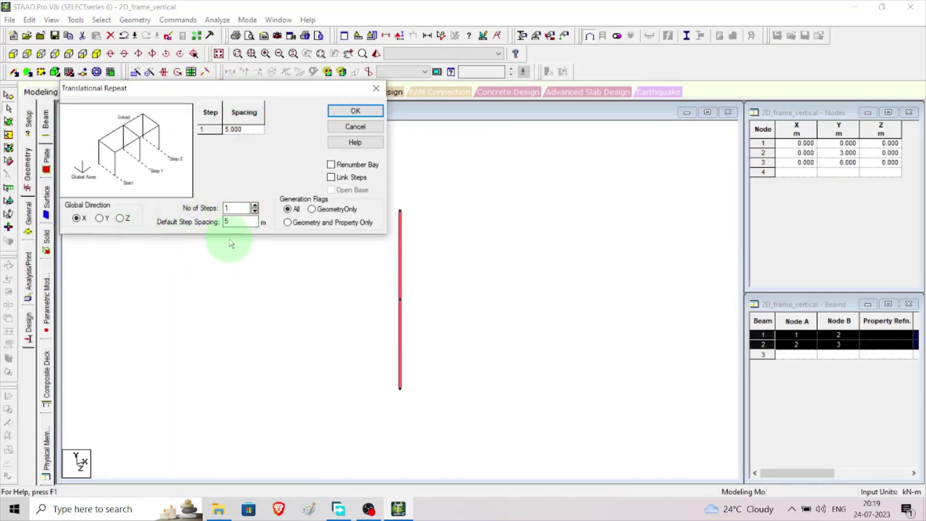
{"action": "left_click", "coordinate": [228, 207]}
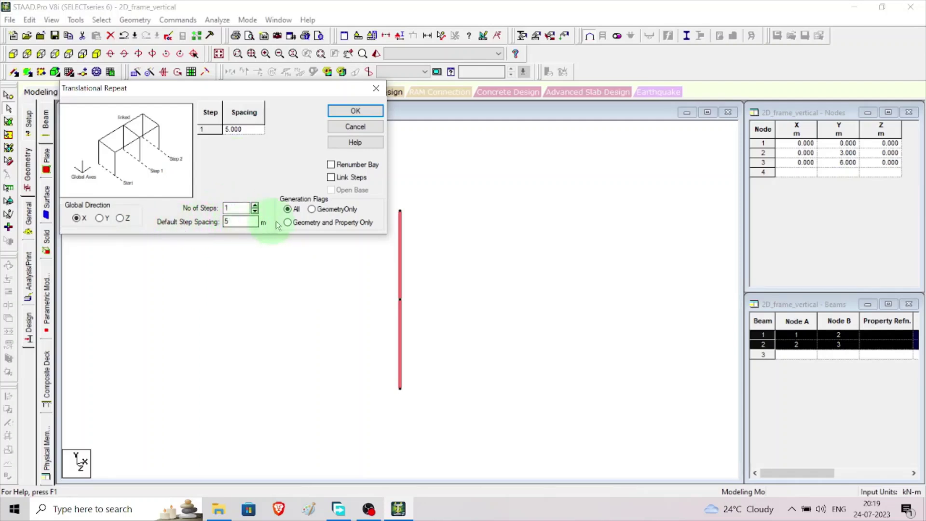
{"action": "left_click", "coordinate": [331, 178]}
{"action": "left_click", "coordinate": [331, 190]}
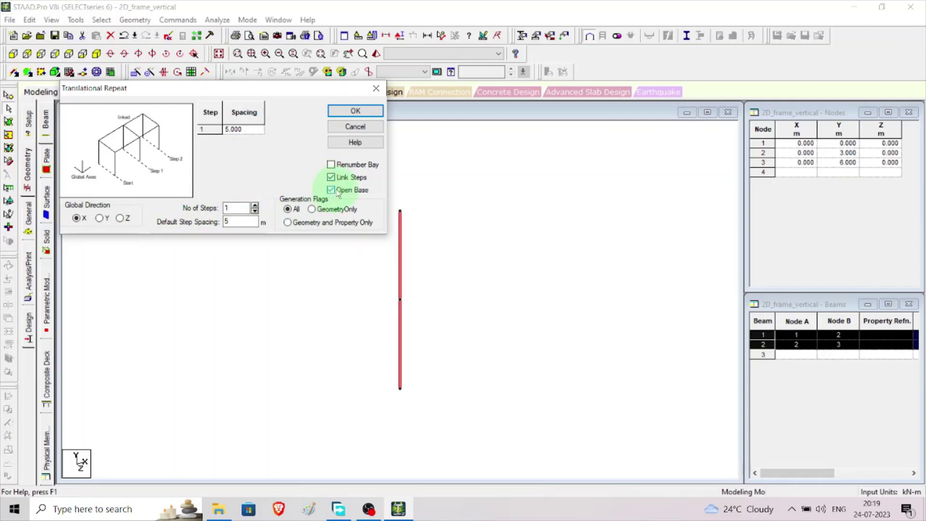
{"action": "left_click", "coordinate": [356, 112]}
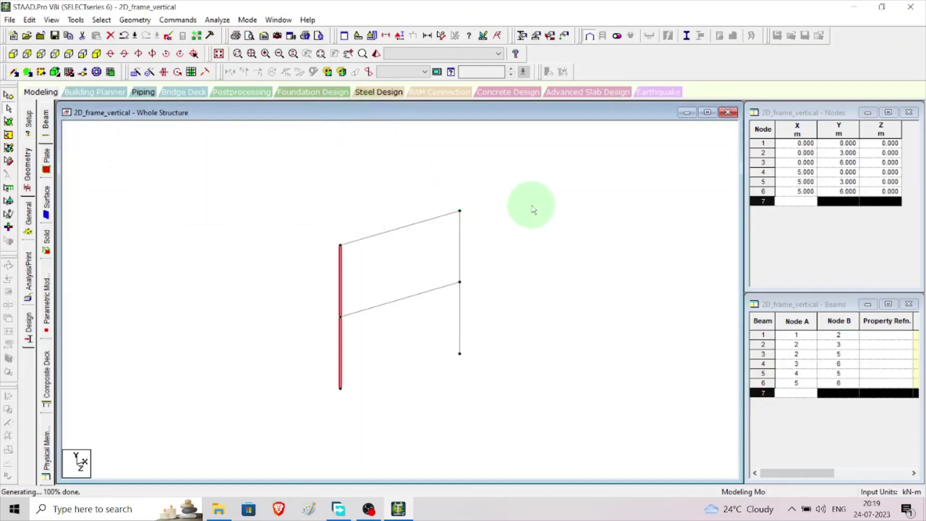
{"action": "left_click", "coordinate": [13, 54]}
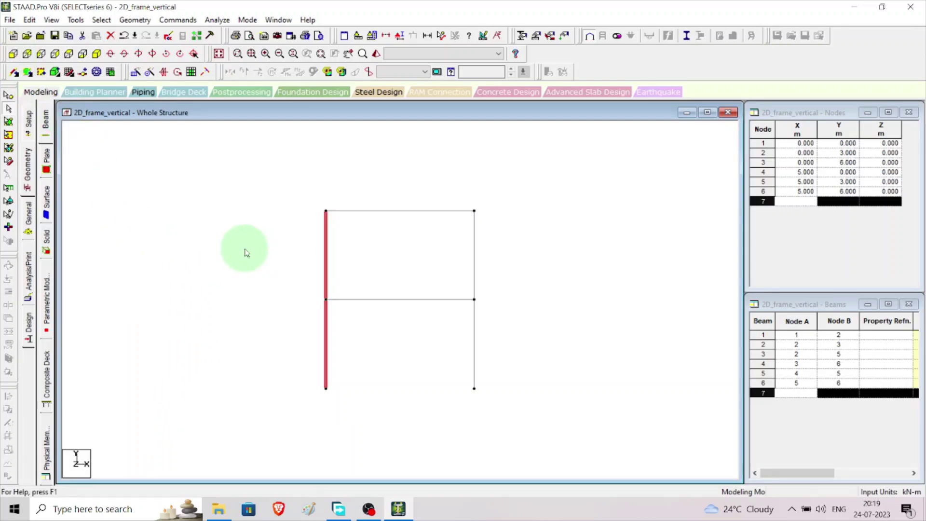
{"action": "left_click", "coordinate": [246, 253]}
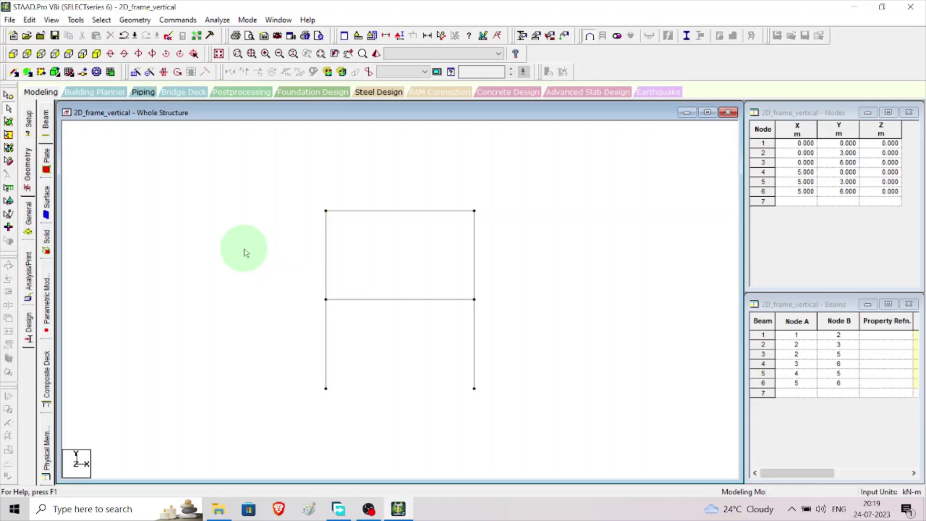
Define a rectangular concrete section with YD 0.3 m and ZD 0.3 m.
{"action": "left_click", "coordinate": [29, 220]}
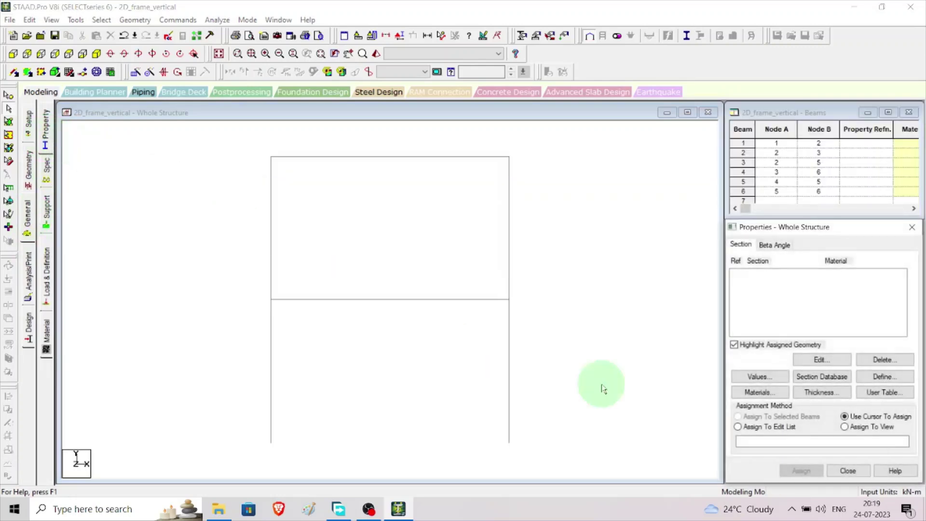
{"action": "left_click", "coordinate": [882, 376]}
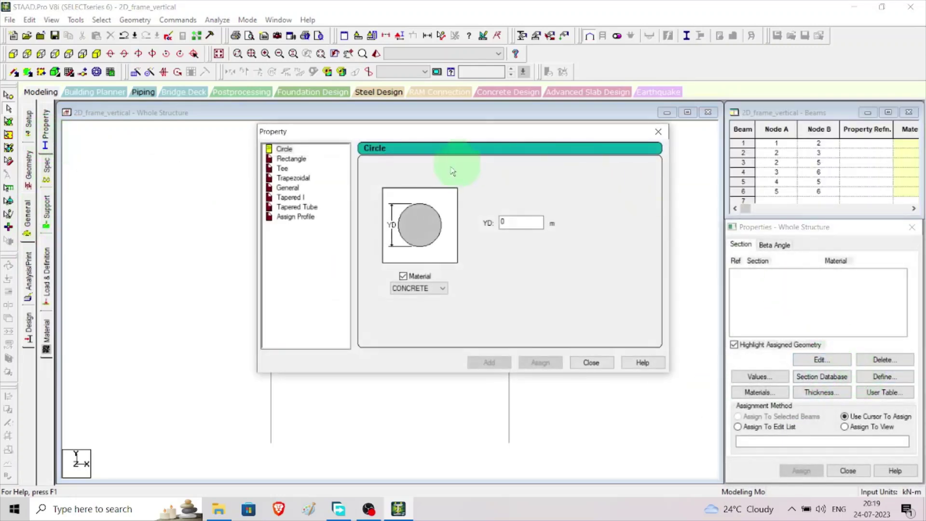
{"action": "left_click", "coordinate": [292, 159]}
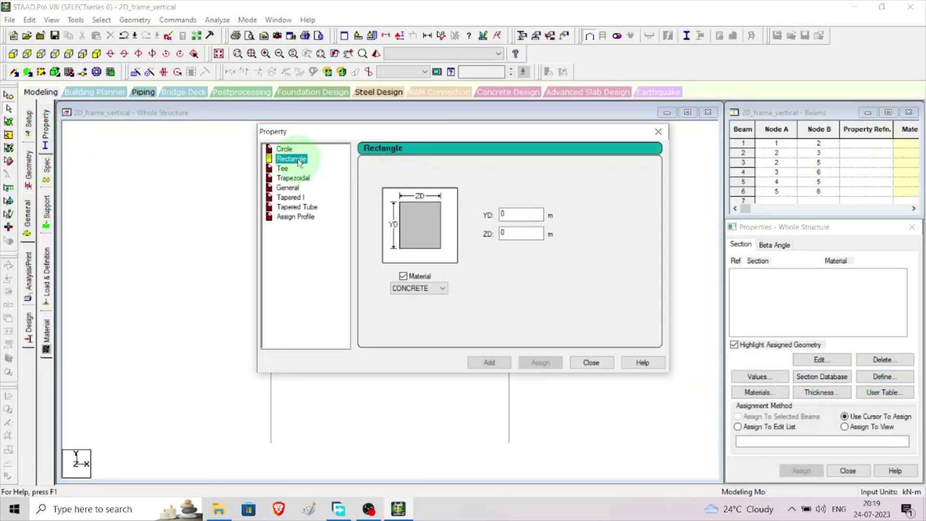
{"action": "left_click", "coordinate": [529, 216]}
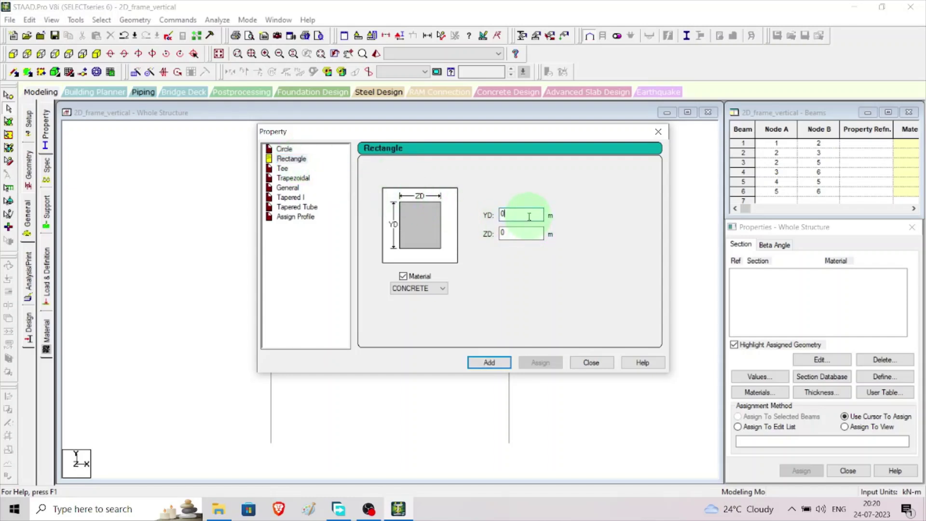
{"action": "type", "text": ".3"}
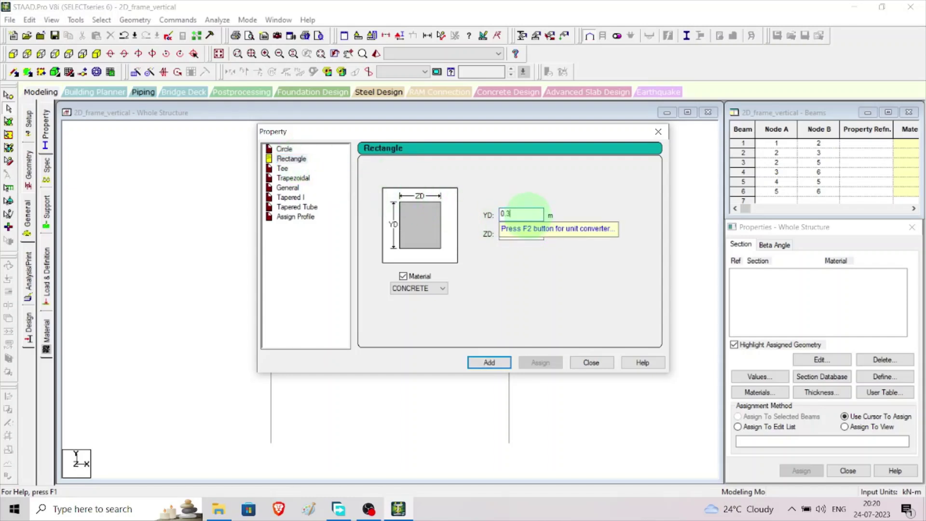
{"action": "left_click", "coordinate": [522, 233]}
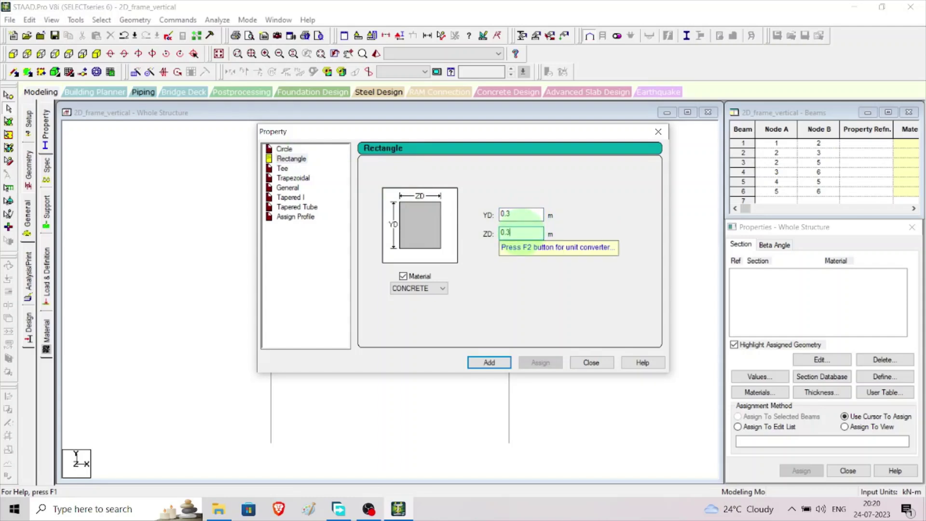
{"action": "left_click", "coordinate": [488, 362]}
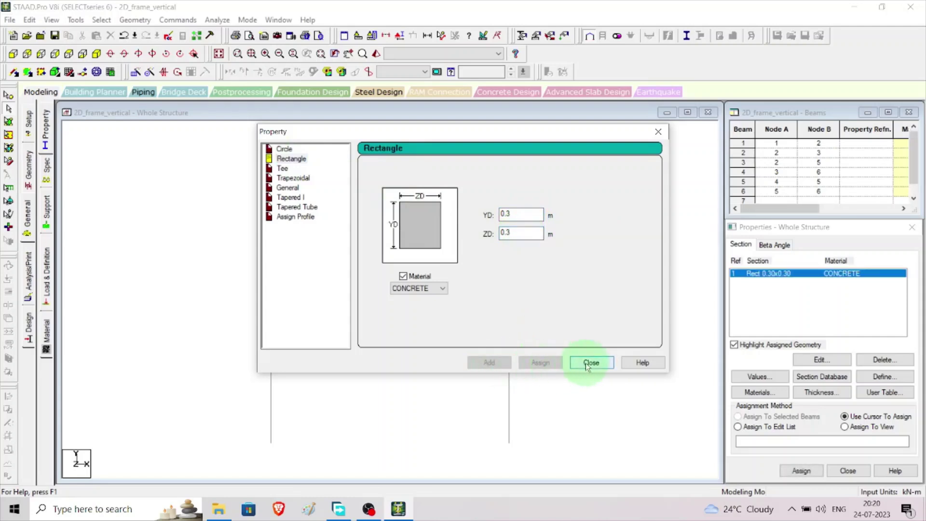
{"action": "left_click", "coordinate": [590, 362]}
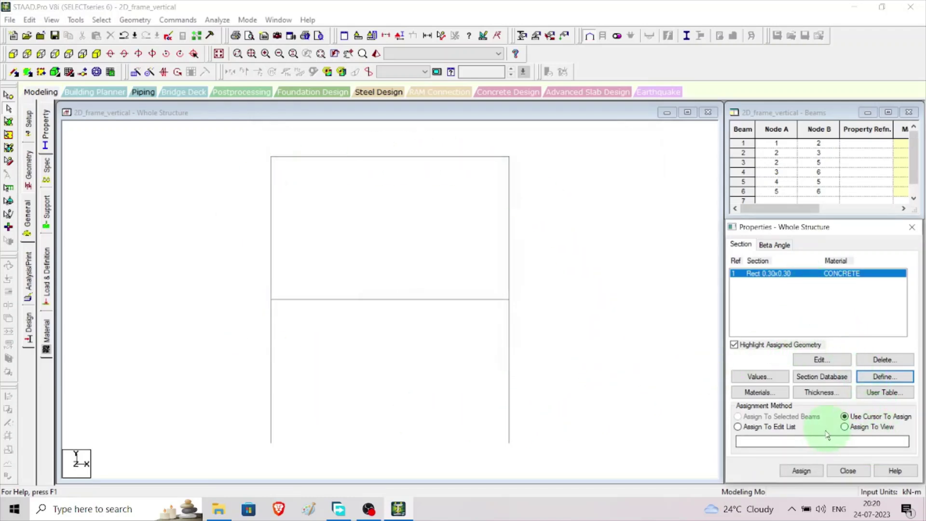
Assign the 0.30x0.30 rectangular section to all members of the frame using Assign To View.
{"action": "left_click", "coordinate": [798, 429]}
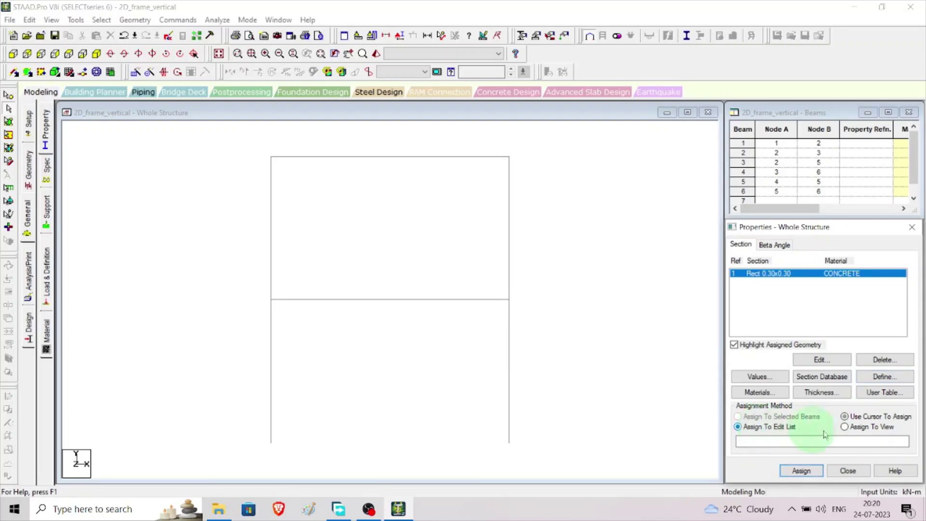
{"action": "left_click", "coordinate": [844, 427]}
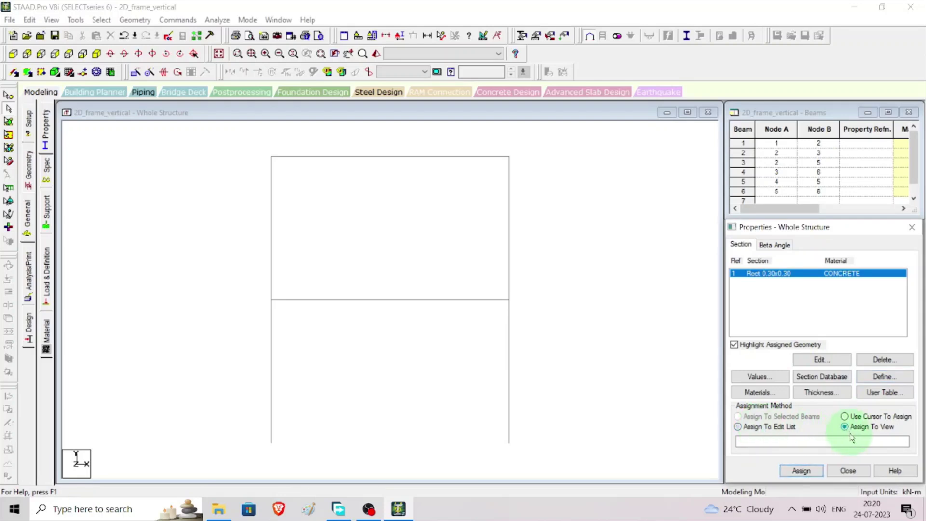
{"action": "left_click", "coordinate": [801, 470]}
{"action": "left_click", "coordinate": [838, 381]}
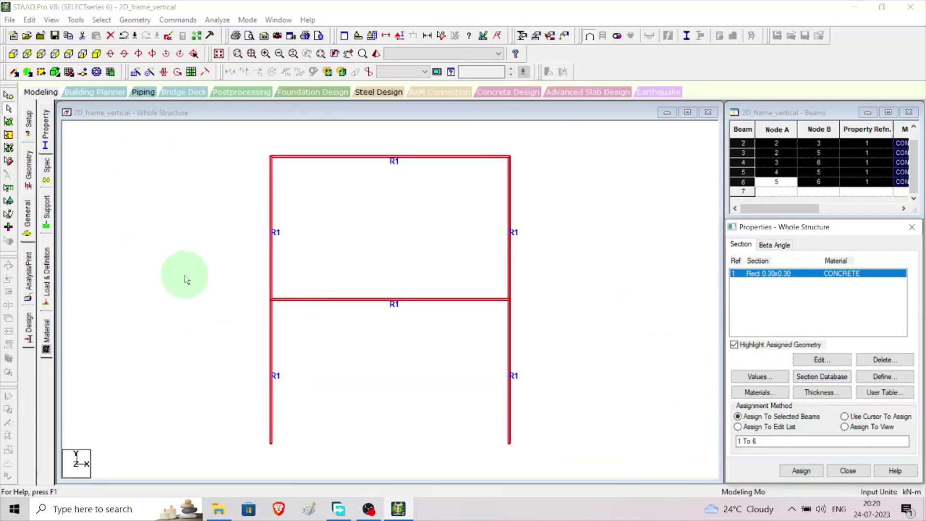
Create a fixed support definition and clear the member selection.
{"action": "left_click", "coordinate": [47, 212]}
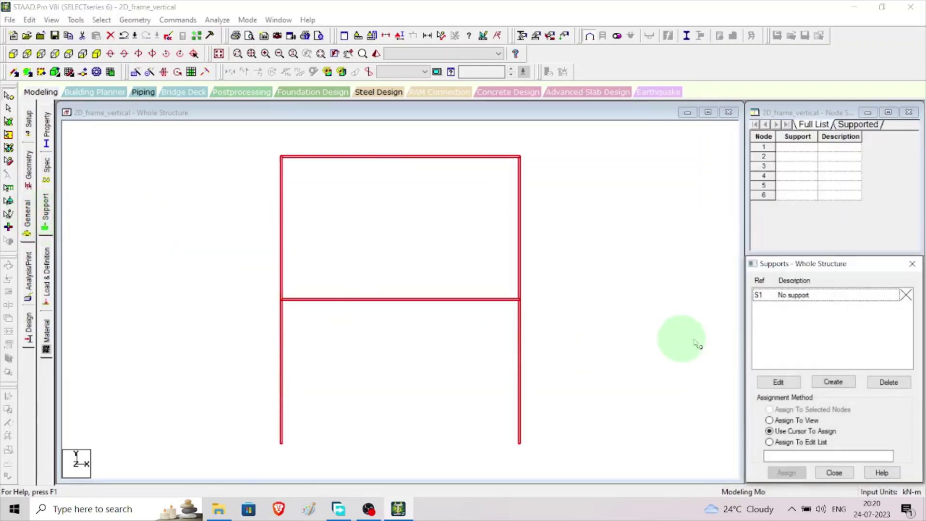
{"action": "left_click", "coordinate": [840, 382]}
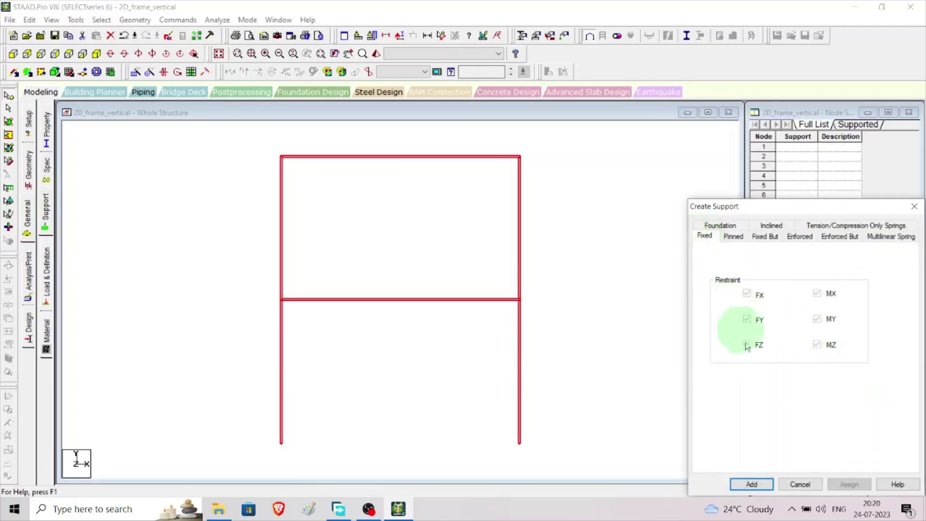
{"action": "left_click", "coordinate": [758, 486]}
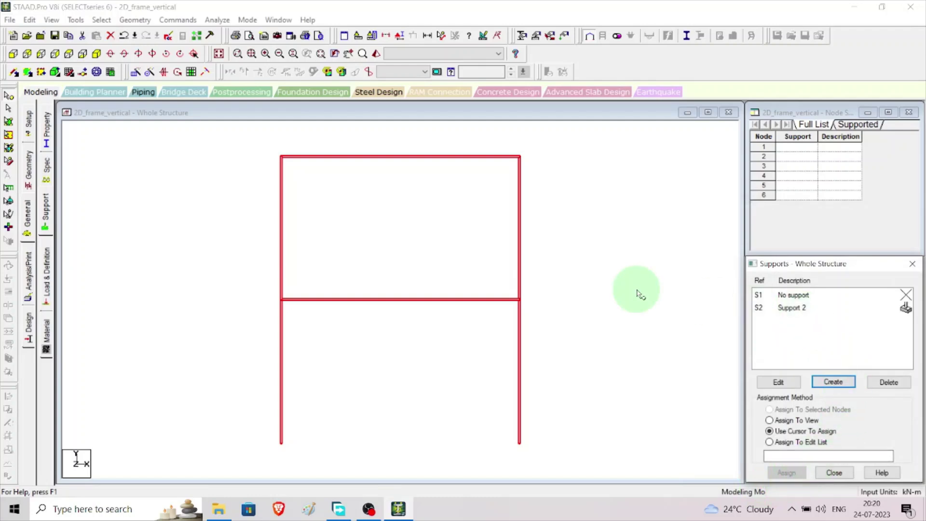
{"action": "left_click", "coordinate": [640, 294]}
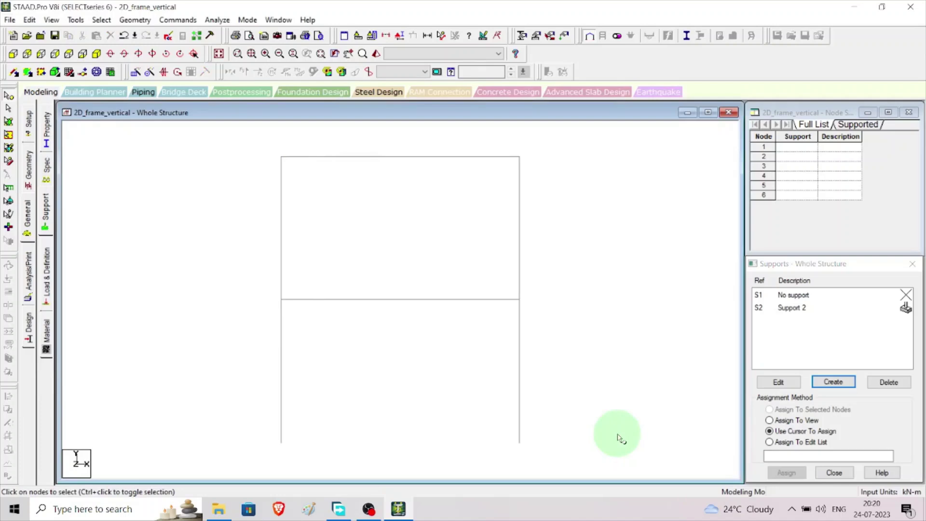
Assign the fixed support to the two base nodes of the frame using Assign To Selected Nodes.
{"action": "left_click", "coordinate": [800, 308]}
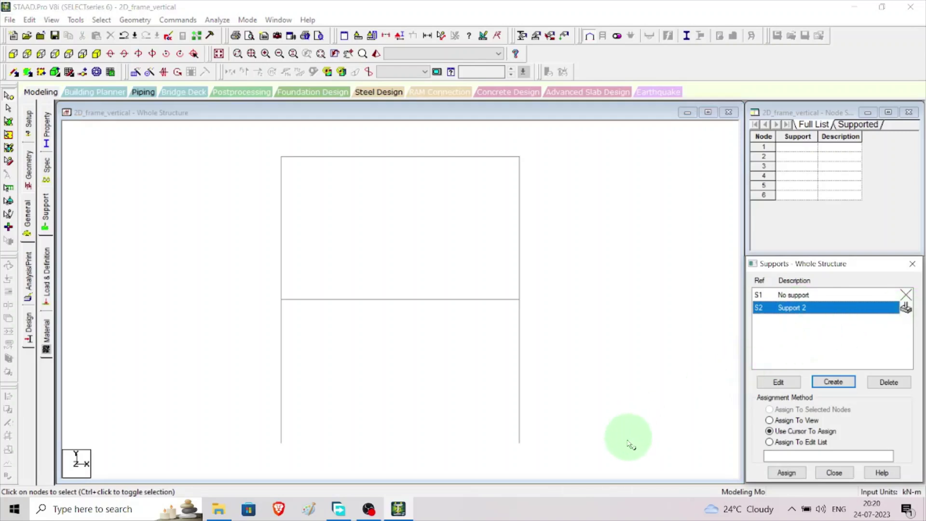
{"action": "left_click", "coordinate": [8, 98]}
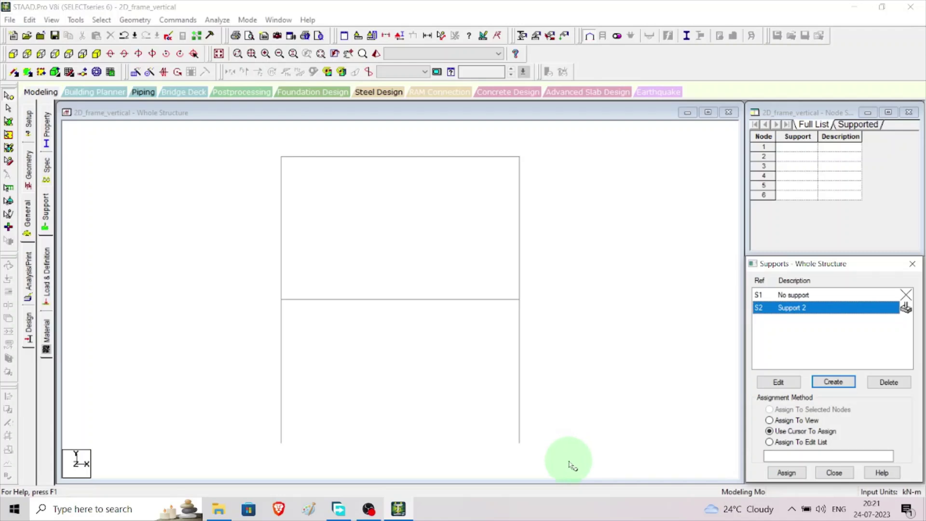
{"action": "left_click_drag", "start_coordinate": [570, 465], "coordinate": [216, 384]}
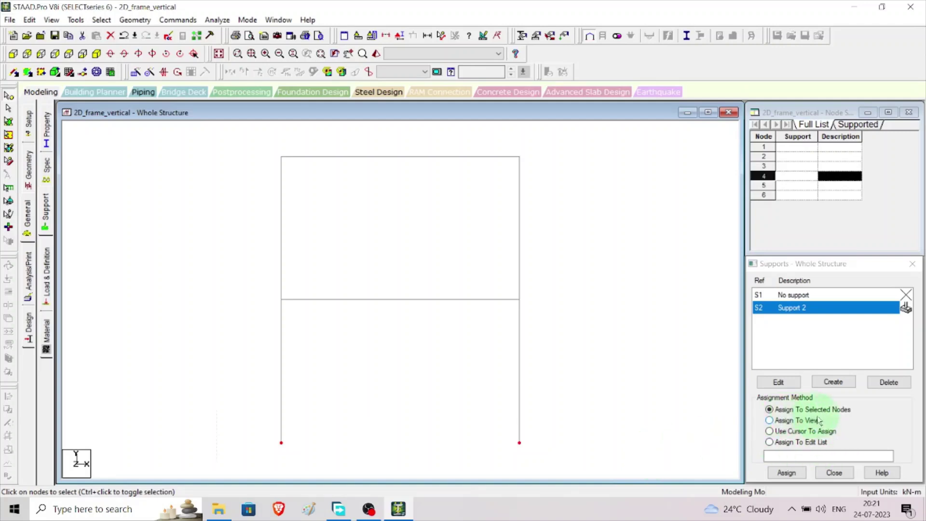
{"action": "left_click", "coordinate": [787, 473]}
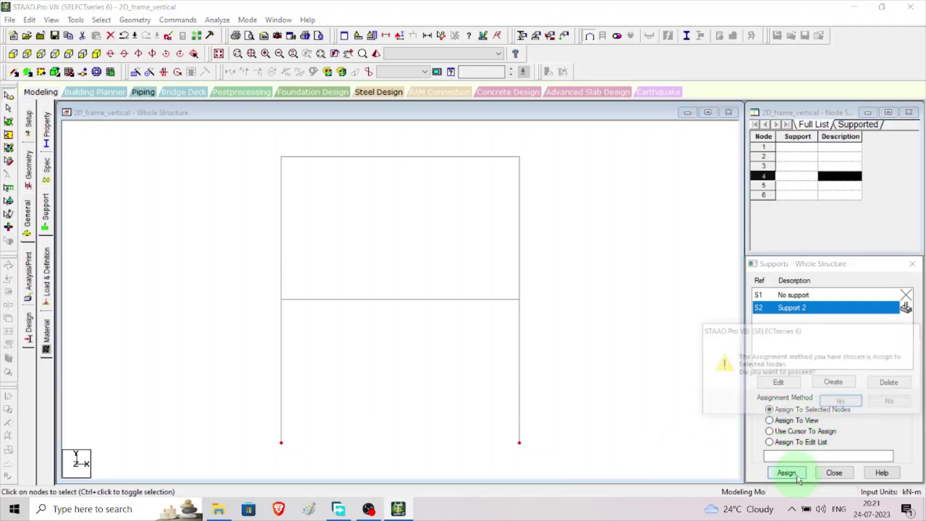
{"action": "left_click", "coordinate": [842, 404]}
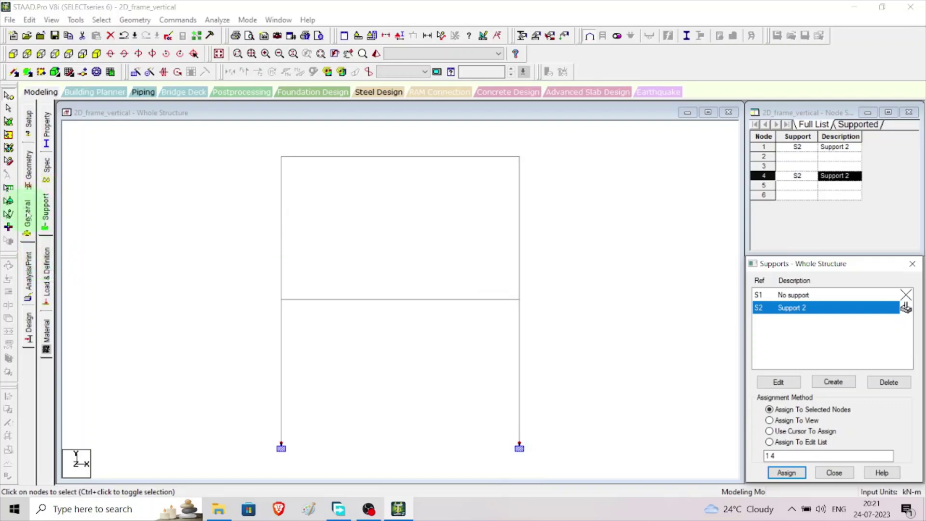
Add primary load case 1 with loading type Dead and title DL.
{"action": "left_click", "coordinate": [47, 265]}
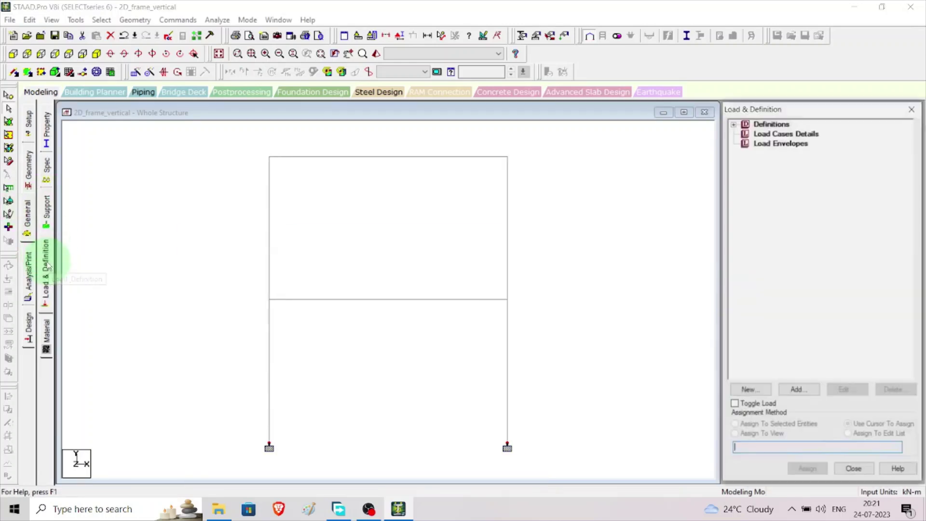
{"action": "left_click", "coordinate": [785, 137]}
{"action": "left_click", "coordinate": [798, 391]}
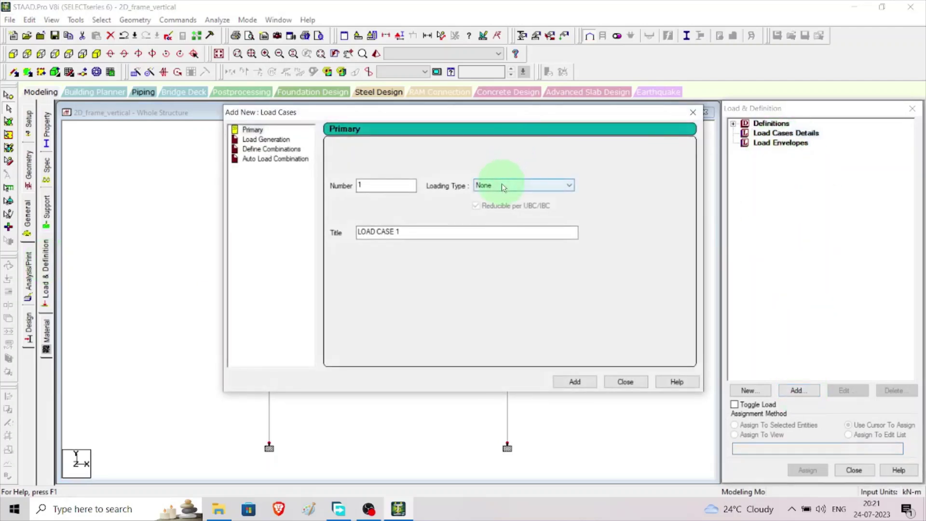
{"action": "left_click", "coordinate": [503, 187]}
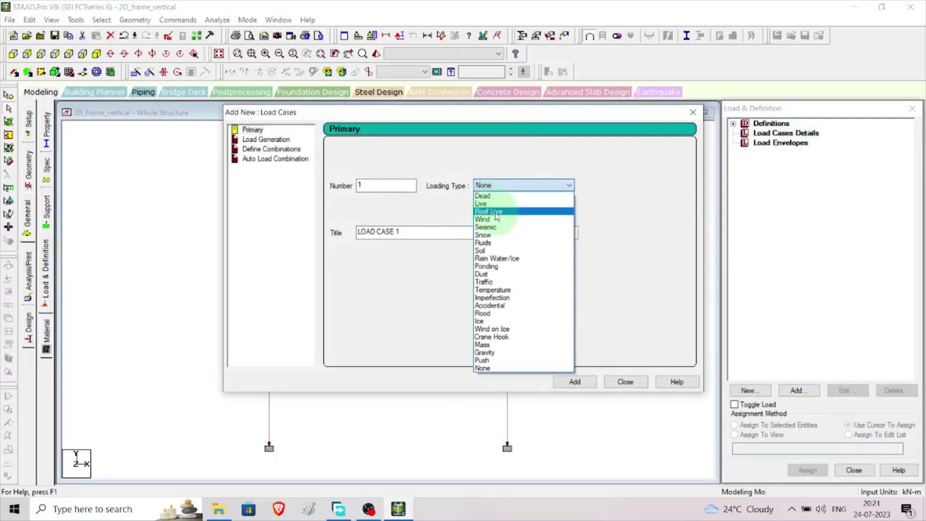
{"action": "left_click", "coordinate": [497, 196]}
{"action": "left_click_drag", "start_coordinate": [448, 229], "coordinate": [166, 203]}
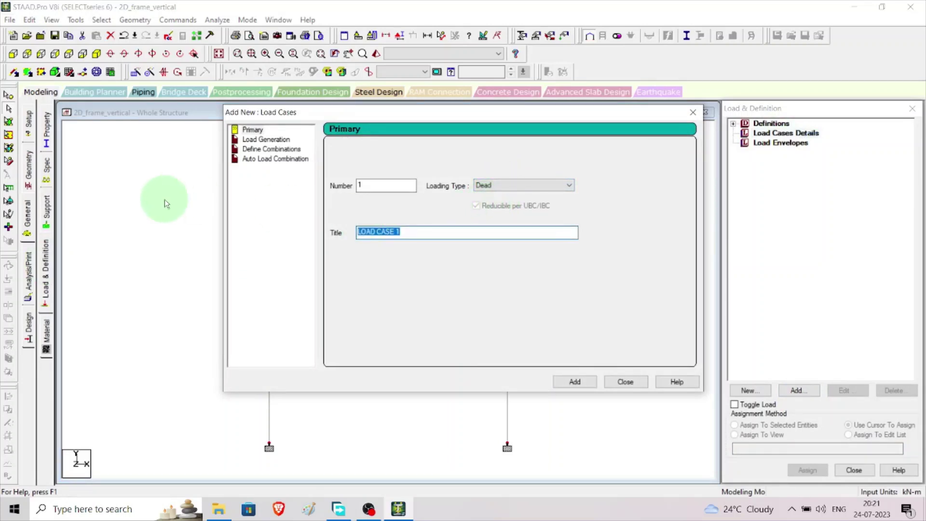
{"action": "type", "text": "DL"}
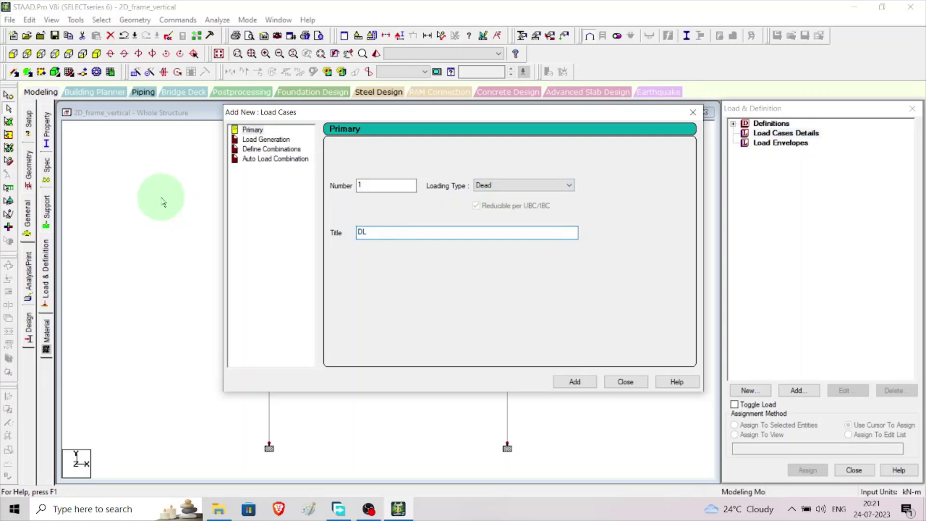
{"action": "left_click", "coordinate": [573, 381]}
Add primary load case 2 with loading type Live and title LL.
{"action": "left_click", "coordinate": [536, 186]}
{"action": "left_click", "coordinate": [534, 191]}
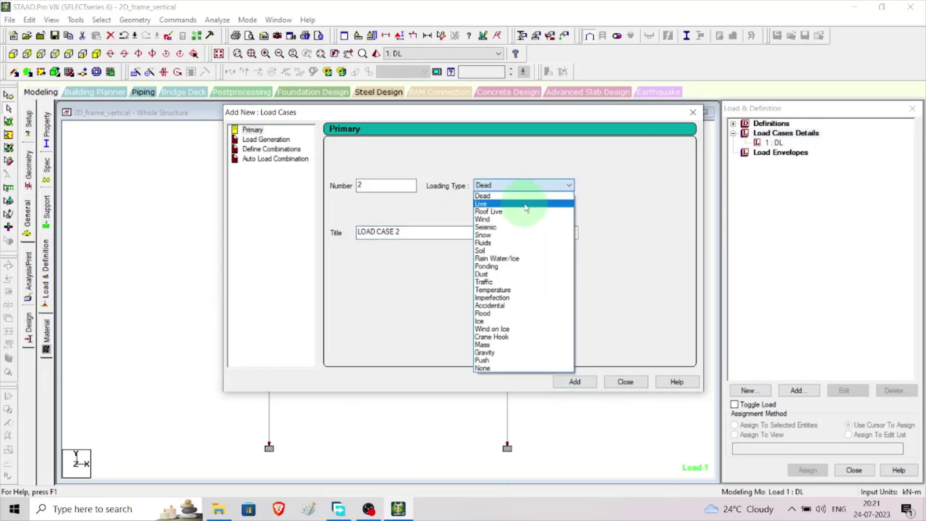
{"action": "left_click", "coordinate": [525, 205]}
{"action": "left_click", "coordinate": [415, 232]}
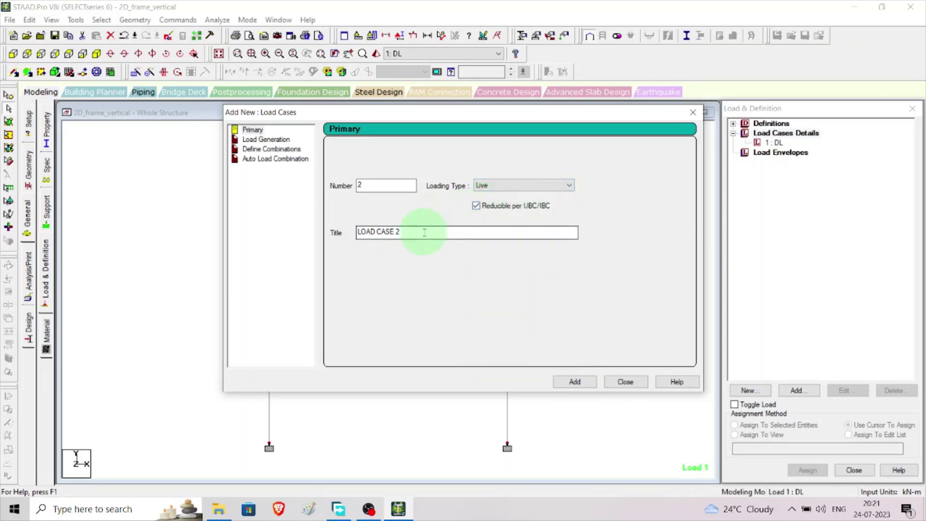
{"action": "left_click", "coordinate": [134, 235]}
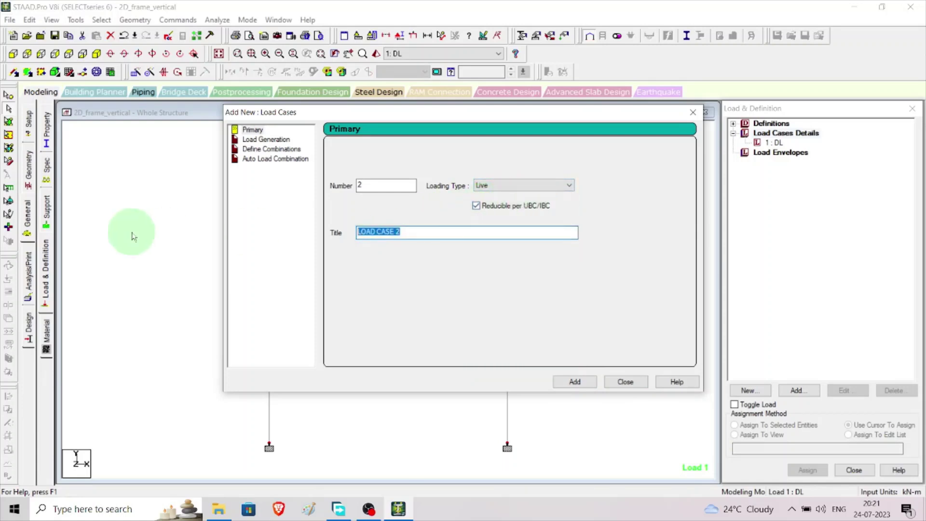
{"action": "type", "text": "LL"}
{"action": "left_click", "coordinate": [588, 383]}
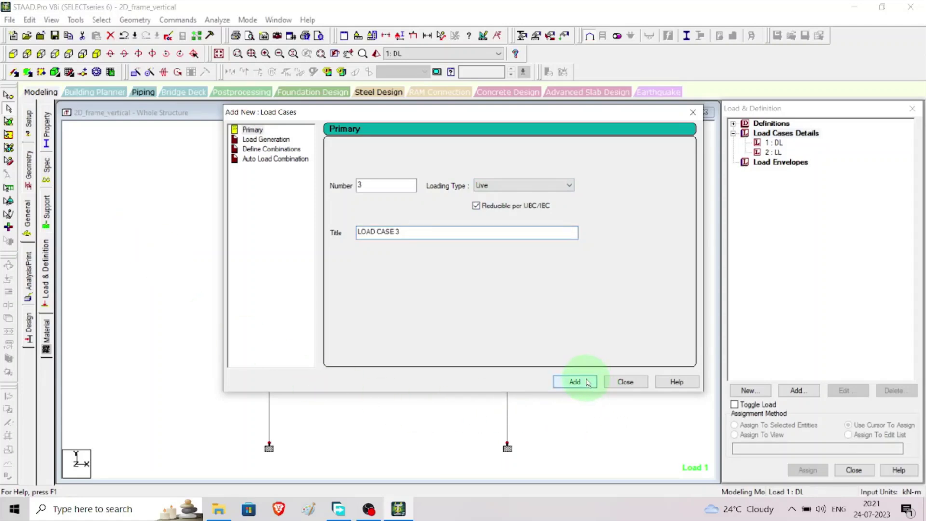
Generate and add automatic load combinations from the Indian Code for the Genral_Structures category.
{"action": "left_click", "coordinate": [282, 161]}
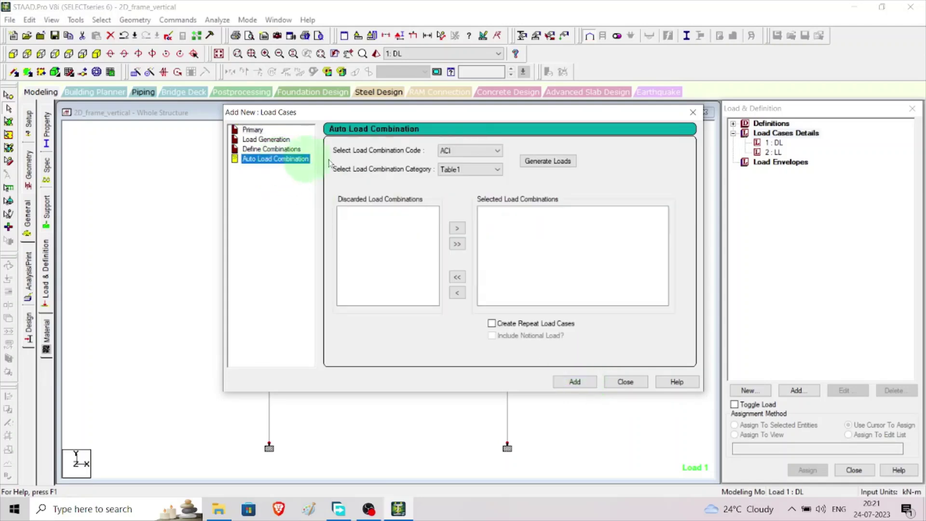
{"action": "left_click", "coordinate": [498, 152]}
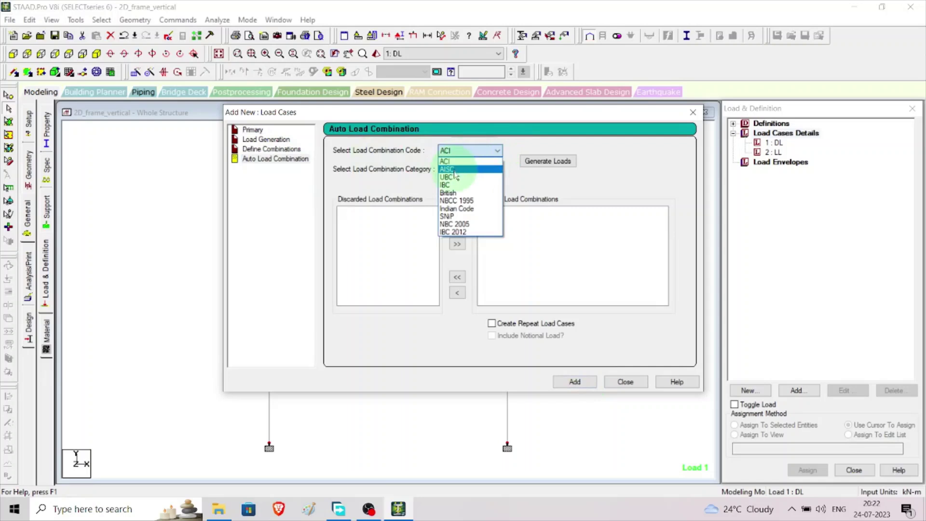
{"action": "left_click", "coordinate": [466, 211]}
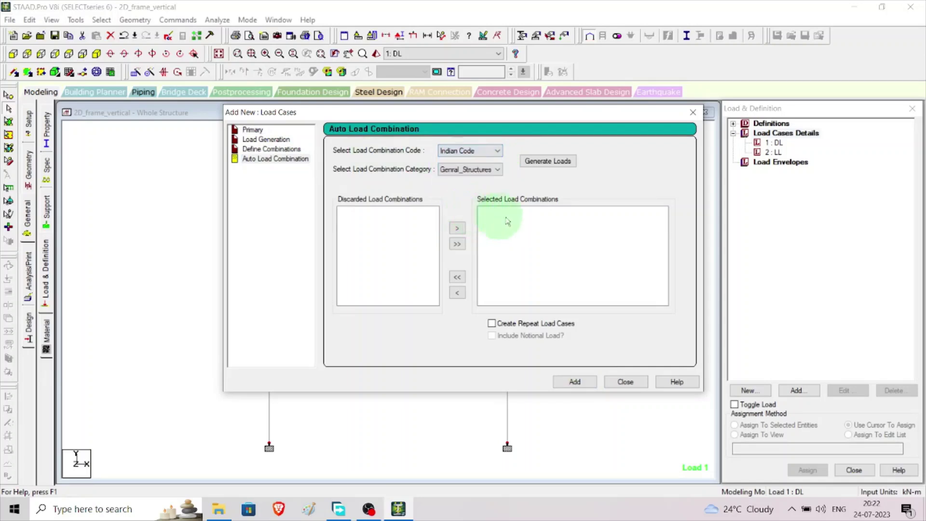
{"action": "left_click", "coordinate": [558, 162]}
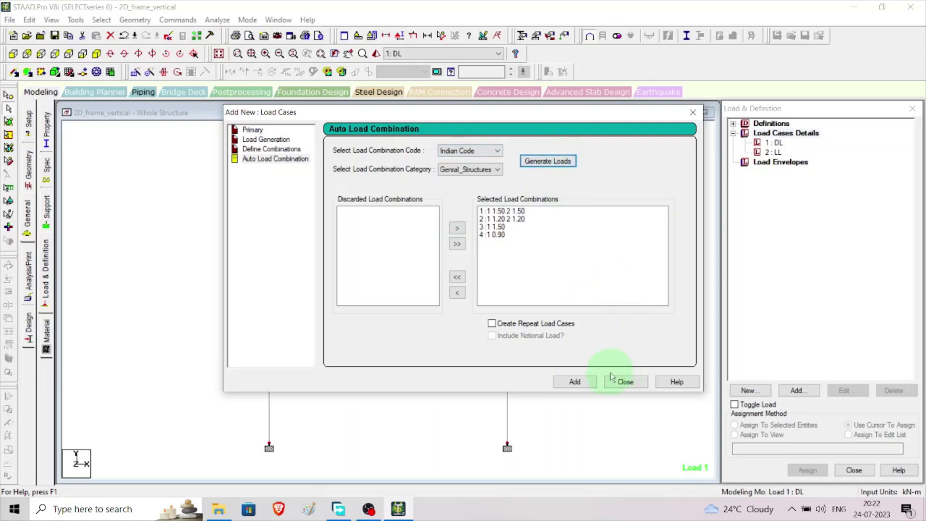
{"action": "left_click", "coordinate": [592, 382]}
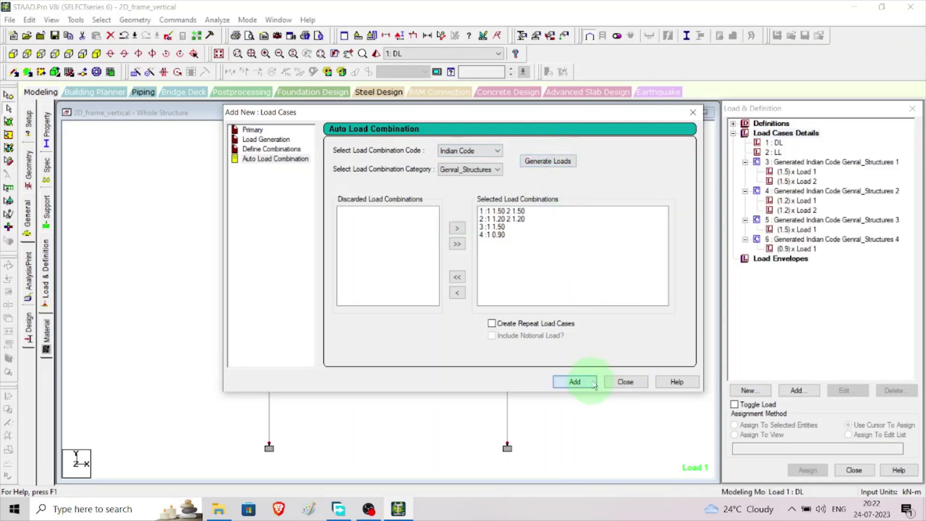
{"action": "left_click", "coordinate": [622, 384]}
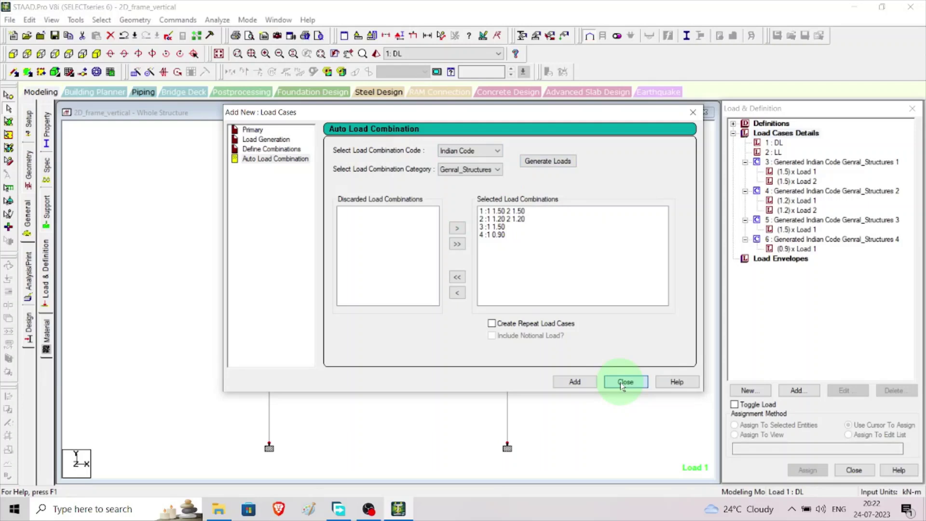
Add a selfweight load in the Y direction with factor -1 to load case 1 DL.
{"action": "left_click", "coordinate": [623, 382]}
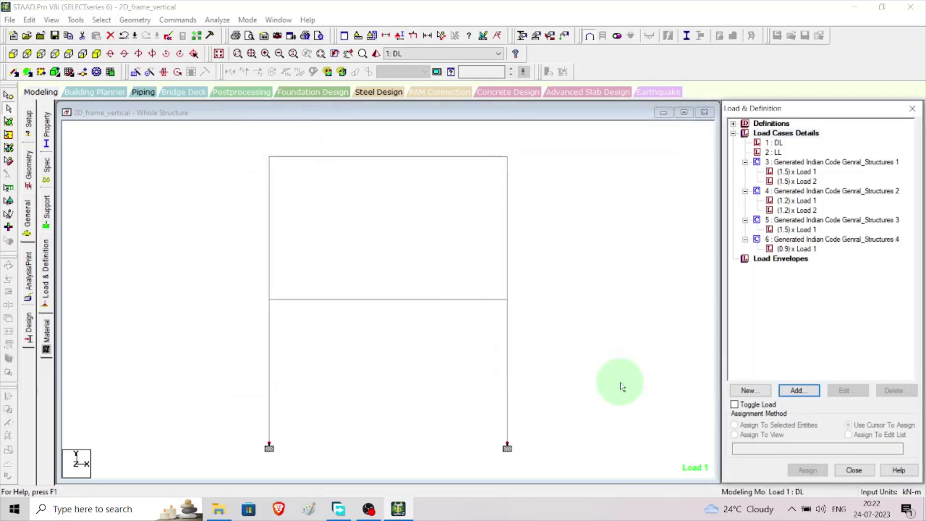
{"action": "left_click", "coordinate": [777, 143]}
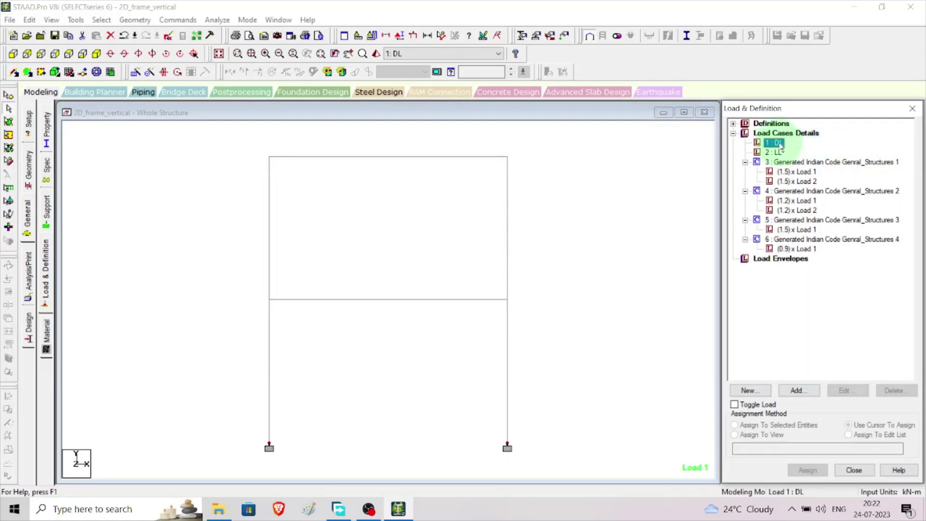
{"action": "left_click", "coordinate": [806, 389]}
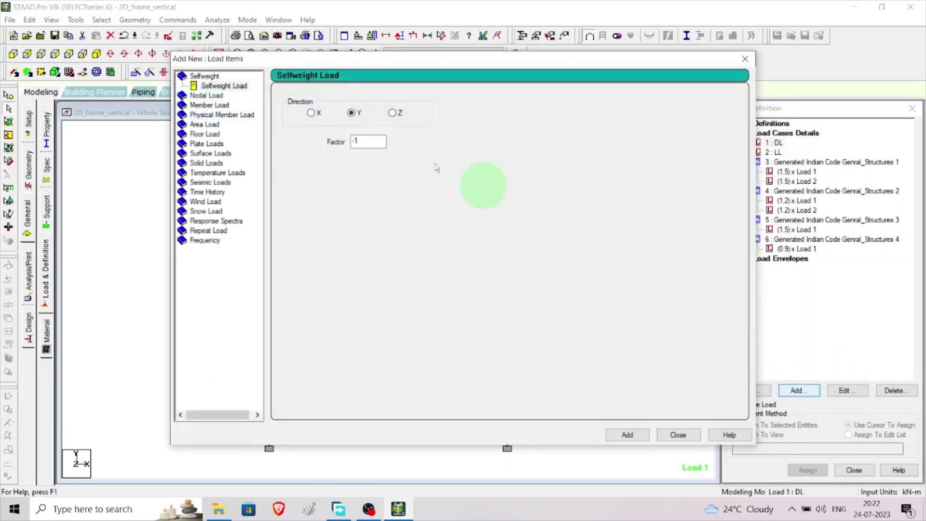
{"action": "left_click", "coordinate": [223, 85]}
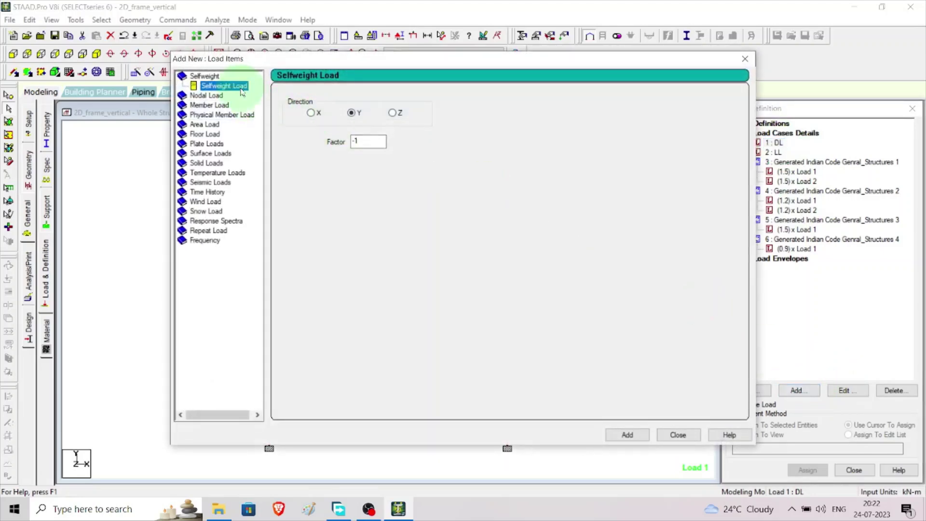
{"action": "left_click", "coordinate": [627, 435]}
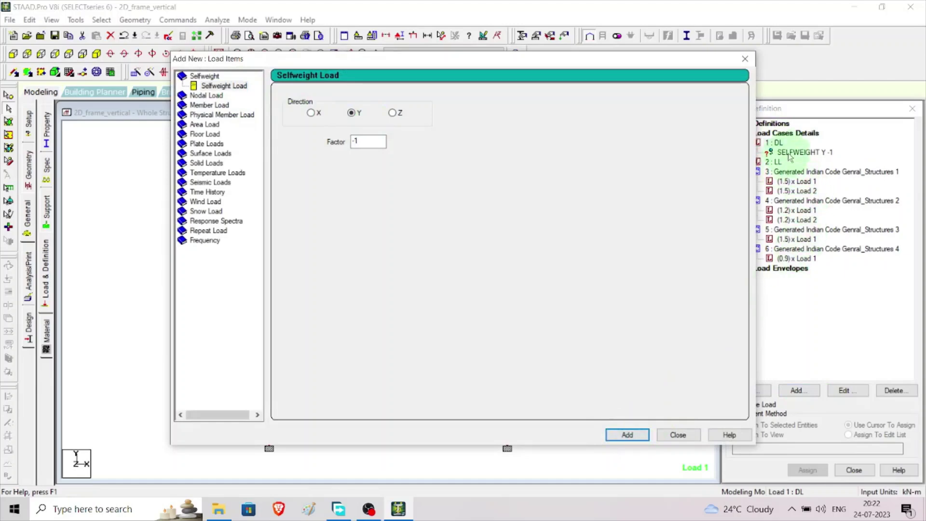
{"action": "left_click", "coordinate": [691, 436]}
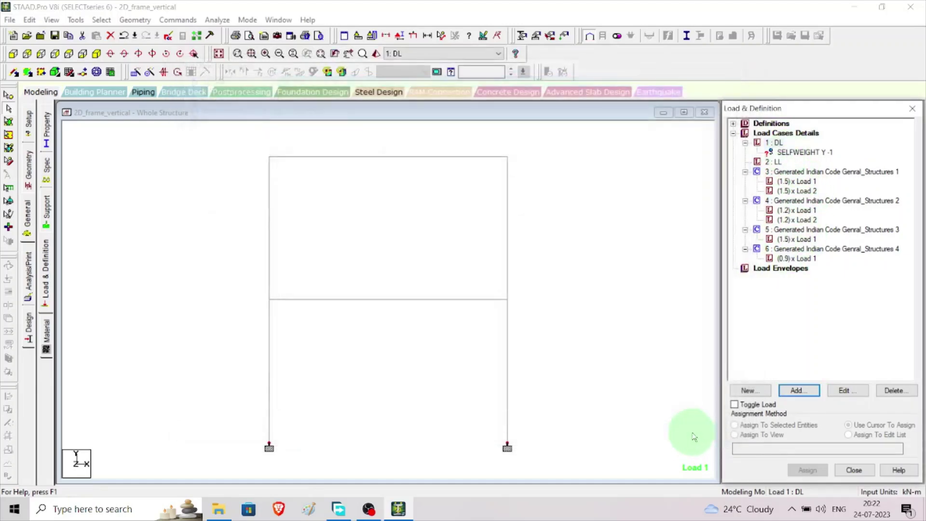
Assign the selfweight load to the whole frame using Assign To View.
{"action": "left_click", "coordinate": [804, 153]}
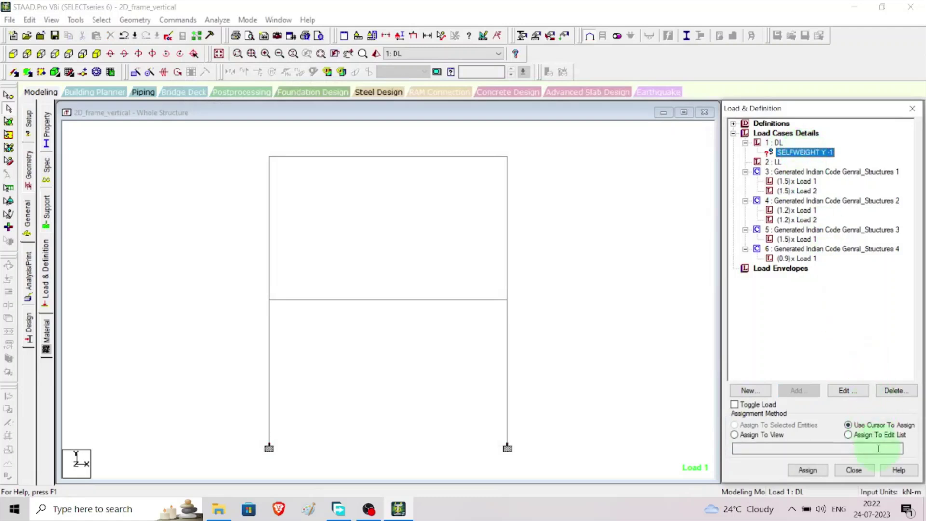
{"action": "left_click", "coordinate": [734, 435]}
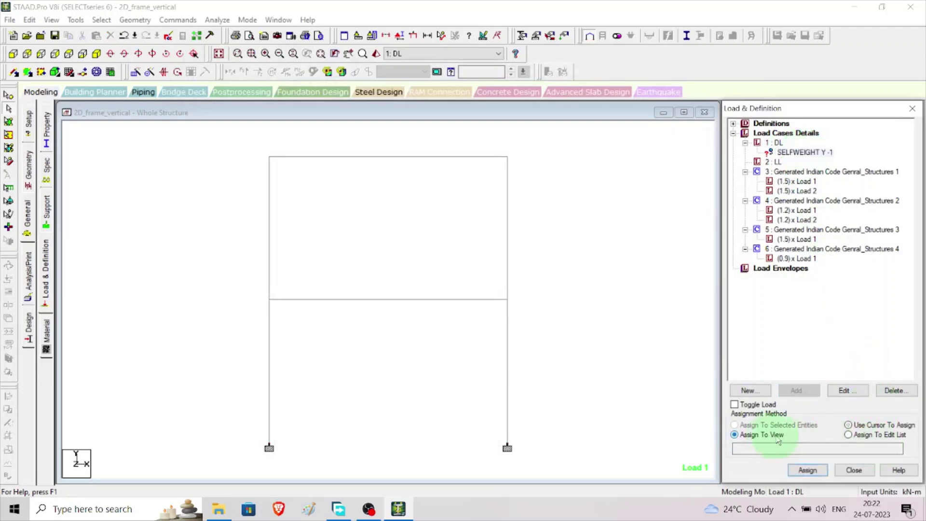
{"action": "left_click", "coordinate": [809, 473]}
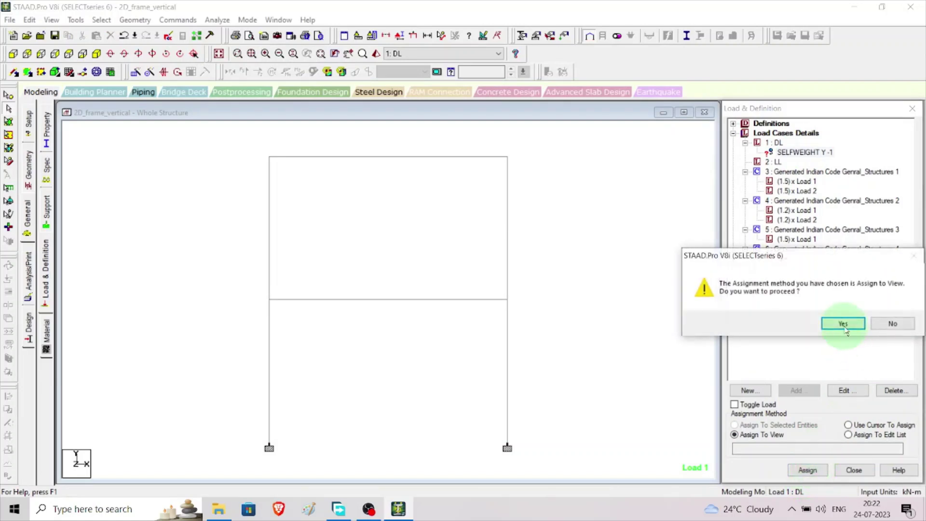
{"action": "left_click", "coordinate": [841, 323]}
Add two uniform member forces of -30 kN/m and -25 kN/m in the GY direction to load case 2 LL.
{"action": "left_click", "coordinate": [777, 163]}
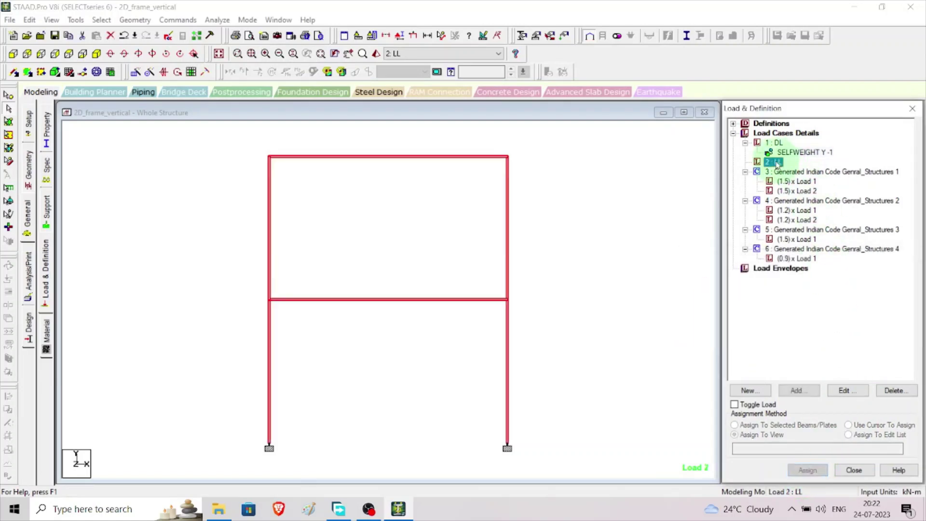
{"action": "left_click", "coordinate": [808, 392]}
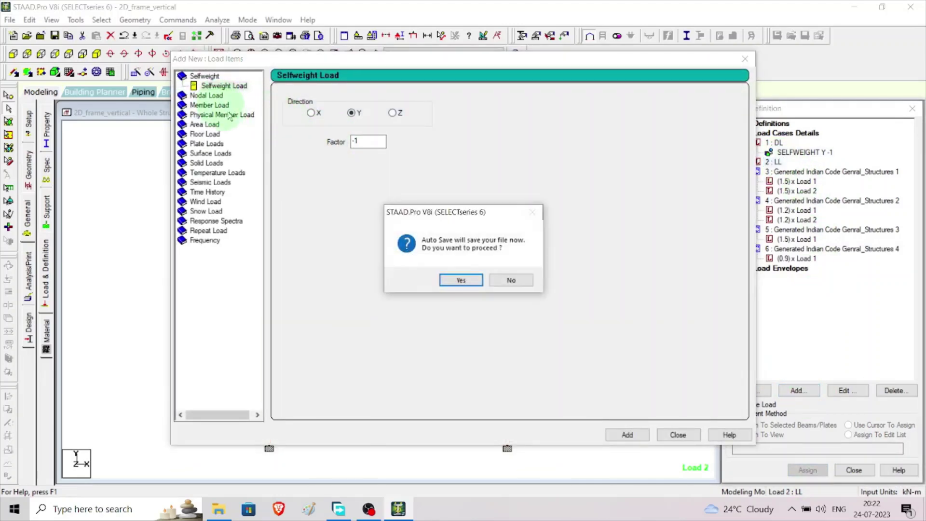
{"action": "left_click", "coordinate": [464, 281]}
{"action": "left_click", "coordinate": [388, 270]}
{"action": "left_click", "coordinate": [209, 105]}
{"action": "left_click", "coordinate": [211, 108]}
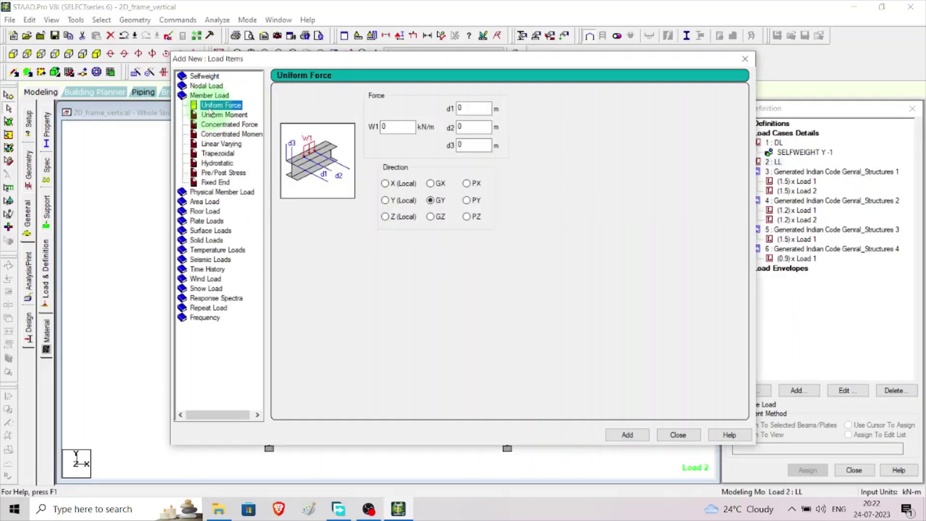
{"action": "left_click", "coordinate": [398, 127]}
{"action": "left_click_drag", "start_coordinate": [312, 117], "coordinate": [308, 117]}
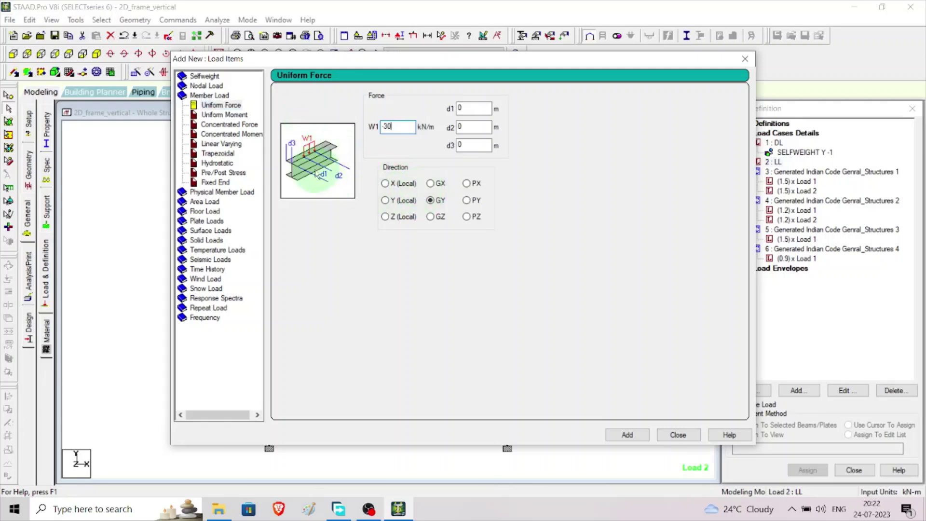
{"action": "left_click", "coordinate": [636, 437]}
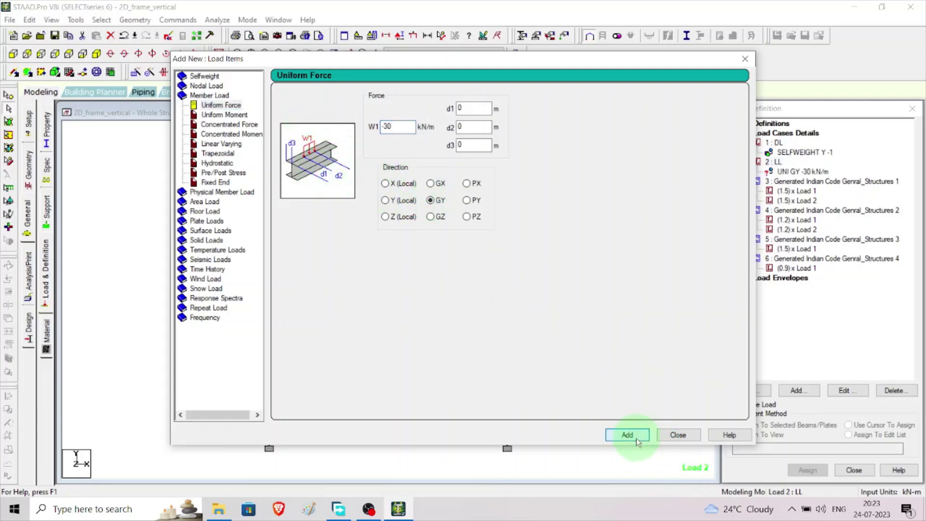
{"action": "left_click", "coordinate": [387, 126]}
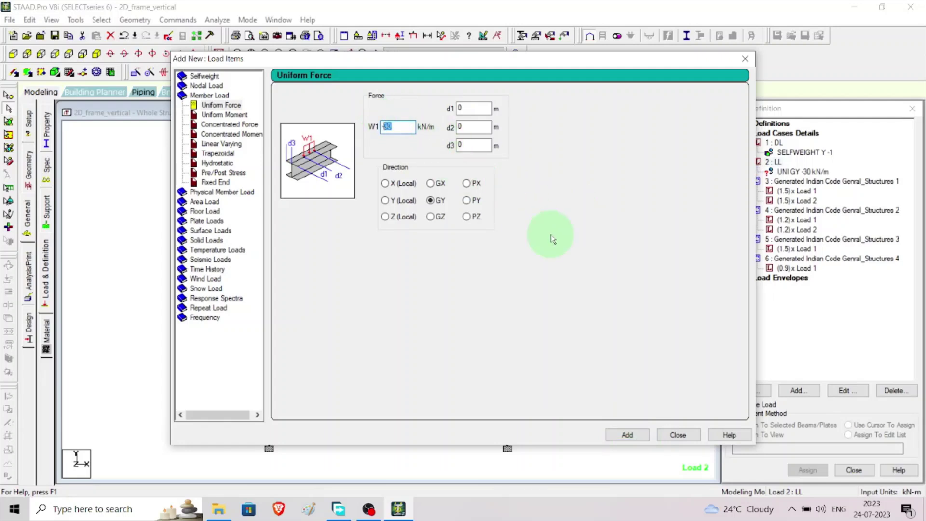
{"action": "left_click", "coordinate": [627, 435]}
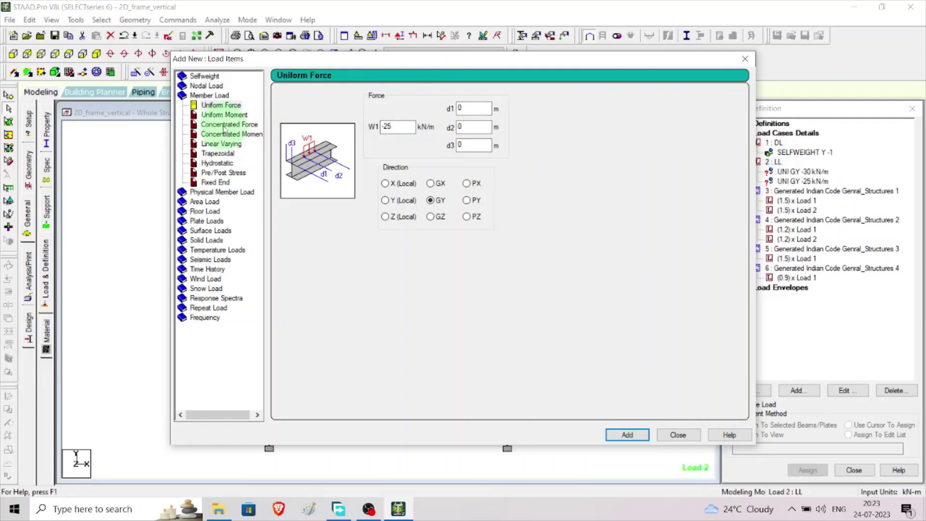
Add a concentrated member force of -15 kN in the GY direction with d1 2.5 m to load case 2 LL.
{"action": "left_click", "coordinate": [223, 126]}
{"action": "left_click", "coordinate": [395, 127]}
{"action": "left_click", "coordinate": [296, 116]}
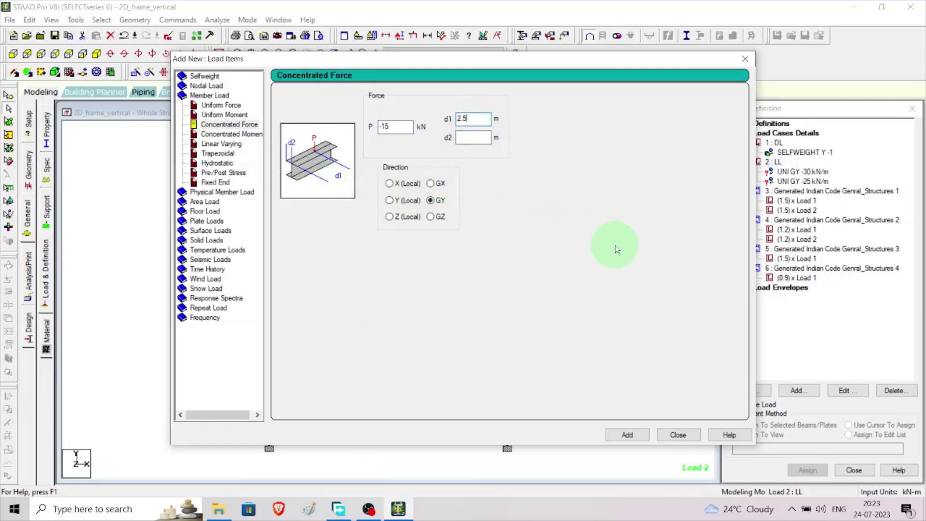
{"action": "left_click", "coordinate": [676, 435]}
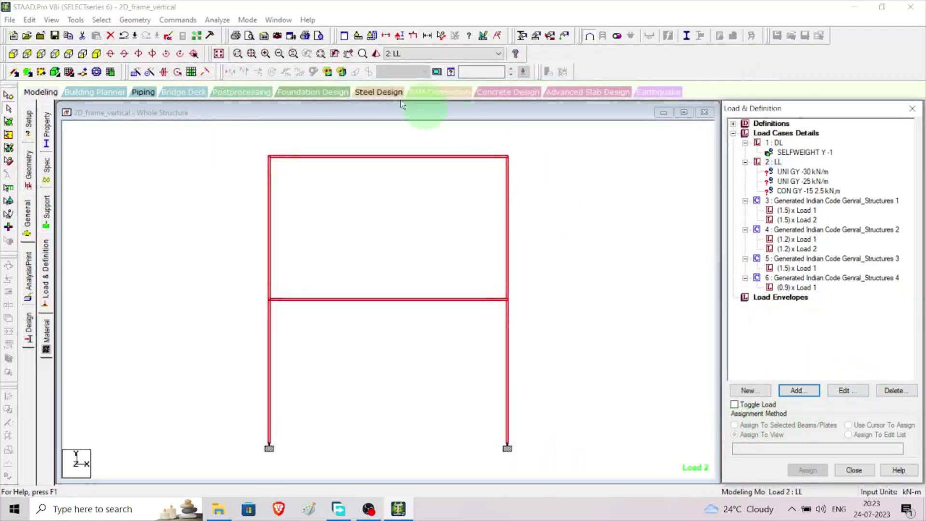
Clear the member selection and assign the -30 kN/m uniform load to the first-floor beam with Use Cursor To Assign.
{"action": "left_click", "coordinate": [559, 295]}
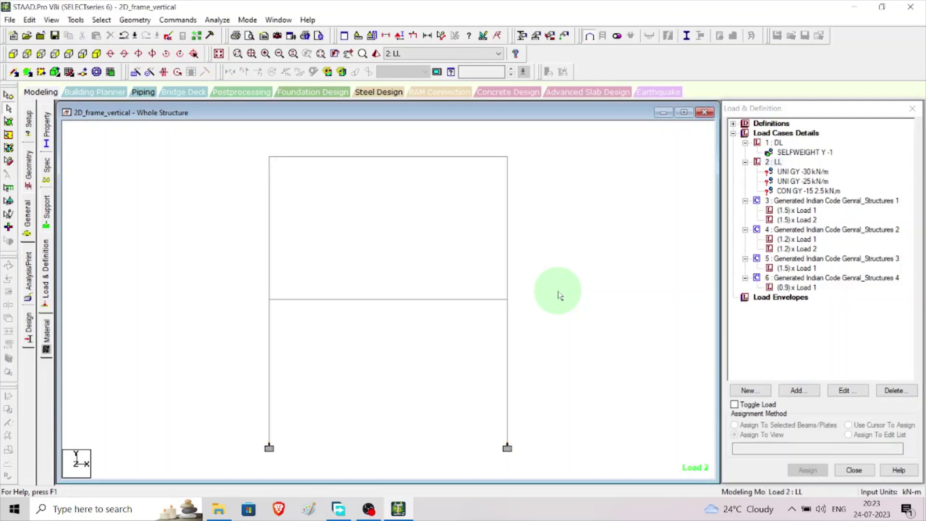
{"action": "left_click", "coordinate": [811, 172]}
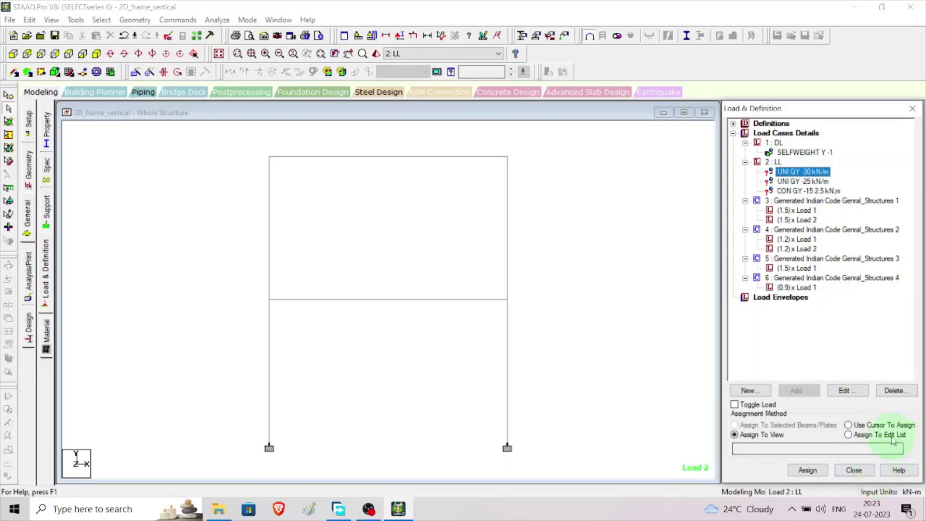
{"action": "left_click", "coordinate": [848, 425]}
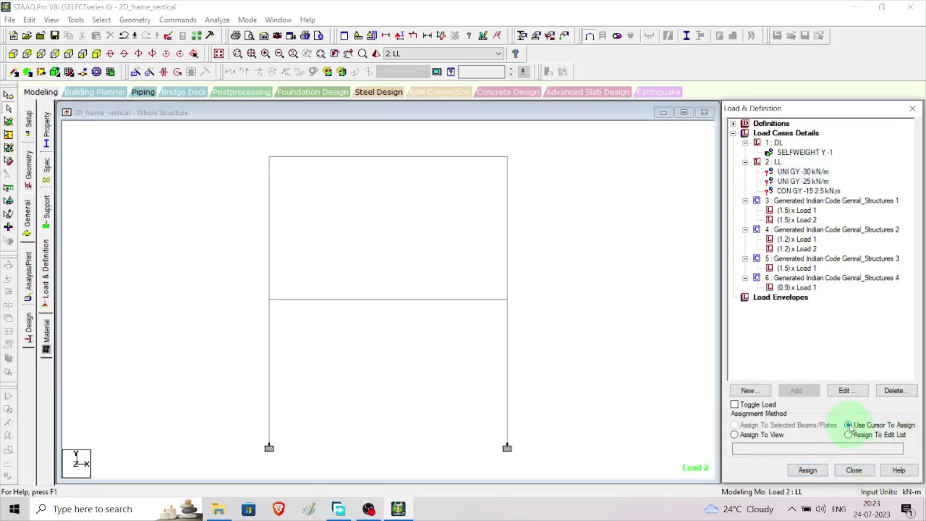
{"action": "left_click", "coordinate": [807, 469]}
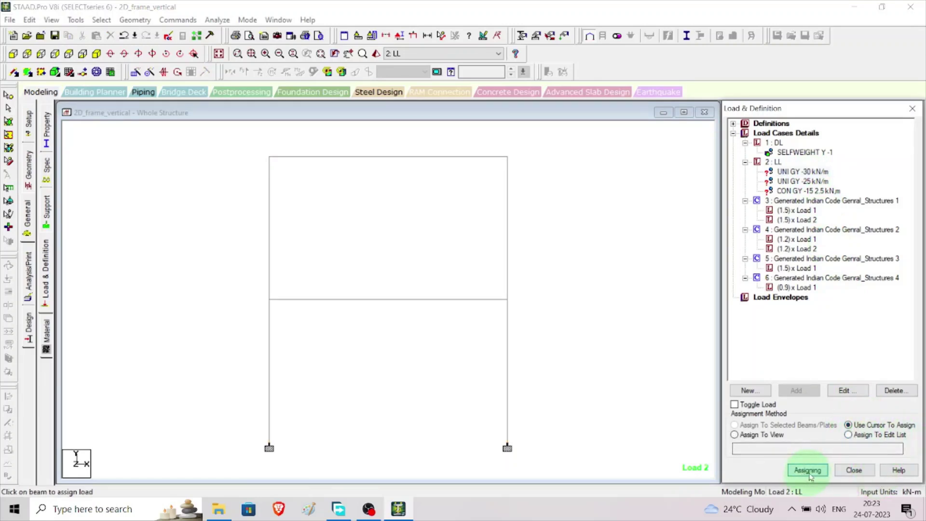
{"action": "left_click", "coordinate": [478, 300]}
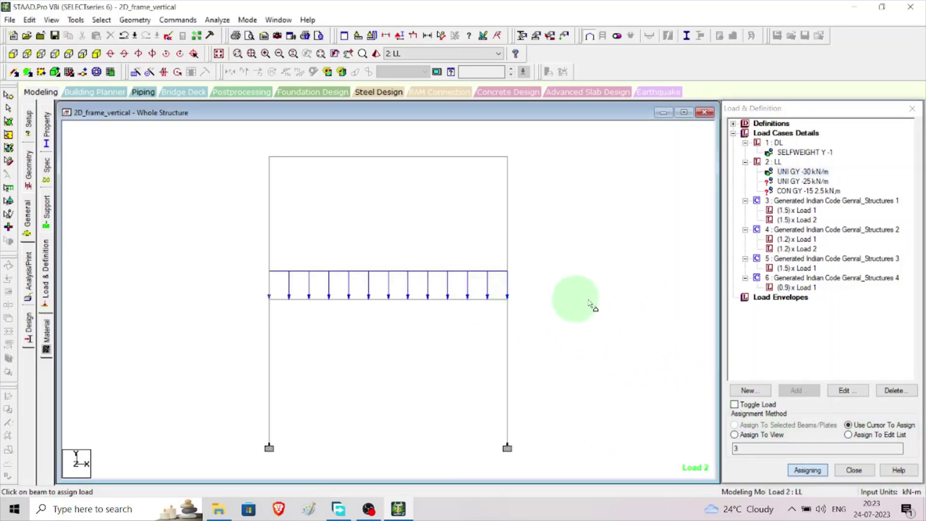
Assign the -25 kN/m uniform load and the -15 kN concentrated load to the frame's top beam.
{"action": "left_click", "coordinate": [813, 182]}
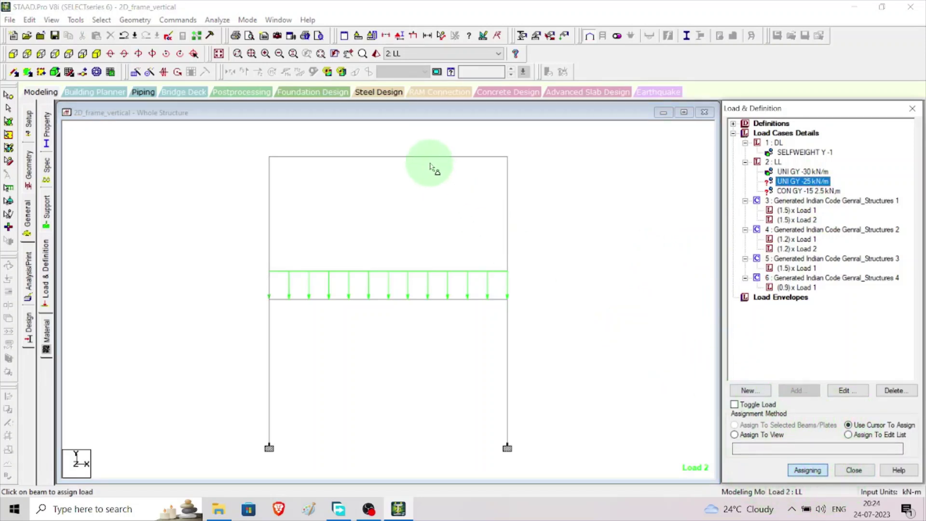
{"action": "left_click", "coordinate": [431, 159]}
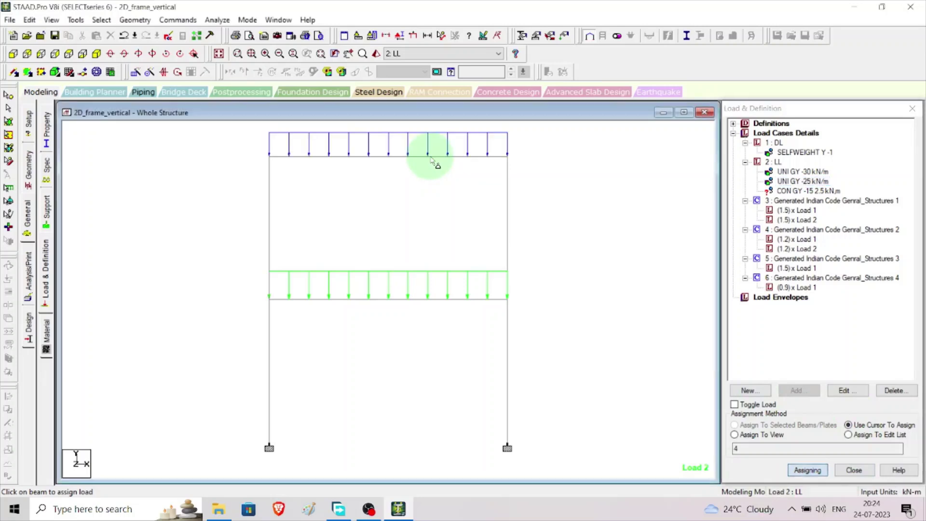
{"action": "scroll", "coordinate": [496, 259], "scroll_direction": "down", "scroll_amount": 3}
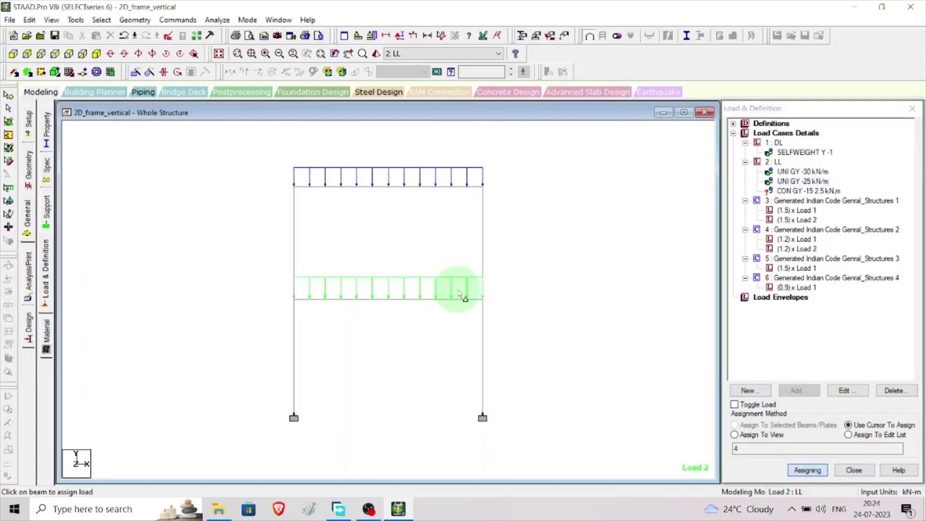
{"action": "left_click", "coordinate": [822, 192]}
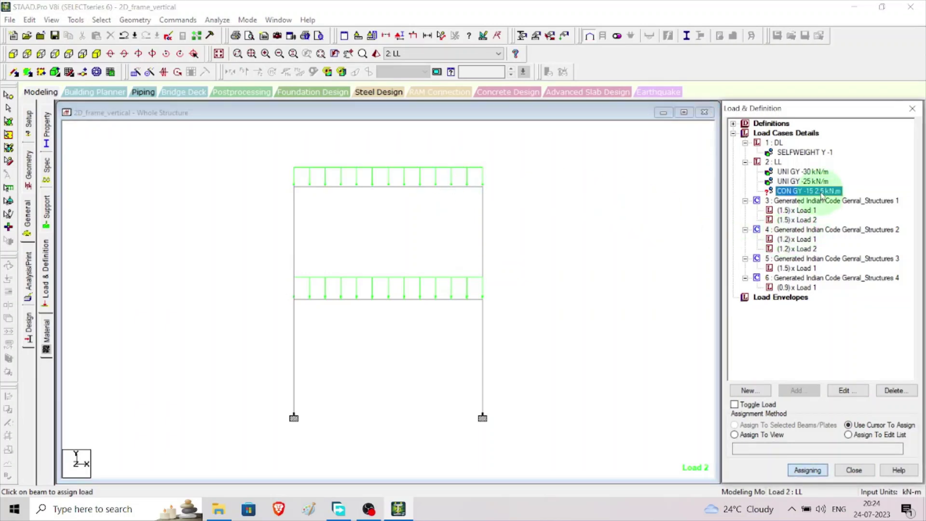
{"action": "left_click", "coordinate": [386, 188]}
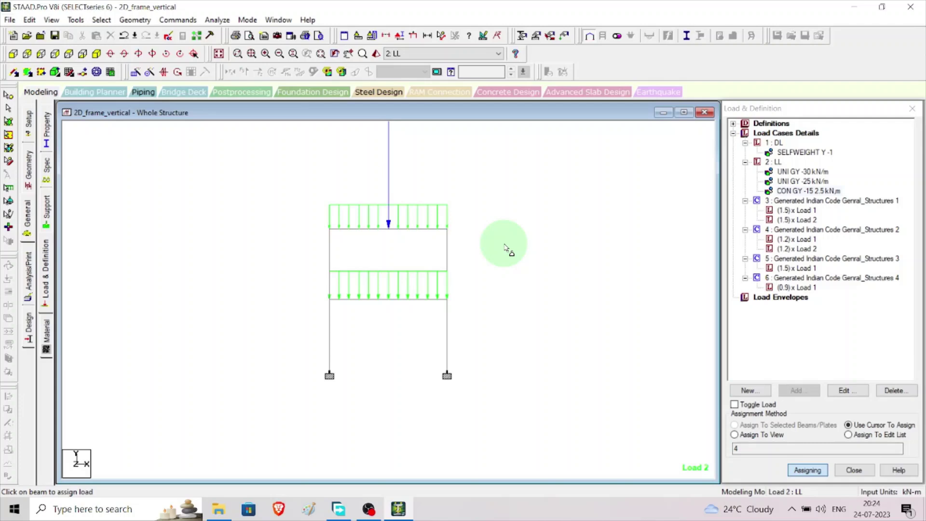
Display the load values on the frame and set the Point Force load scale to 15 kN per m.
{"action": "right_click", "coordinate": [525, 208]}
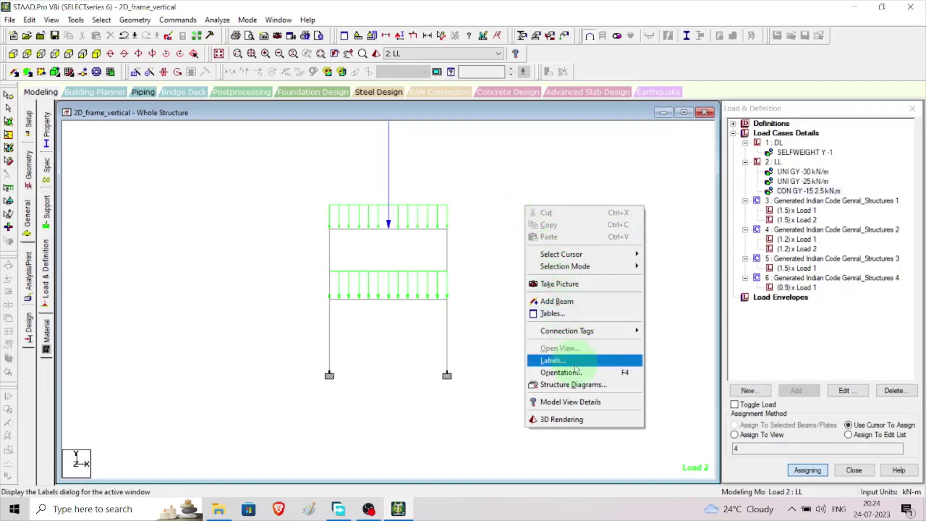
{"action": "left_click", "coordinate": [559, 360]}
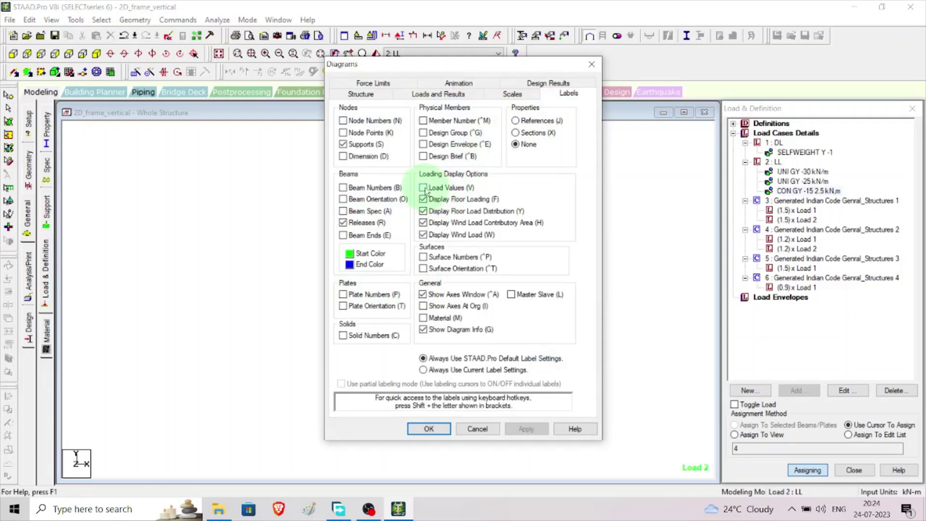
{"action": "left_click", "coordinate": [518, 94]}
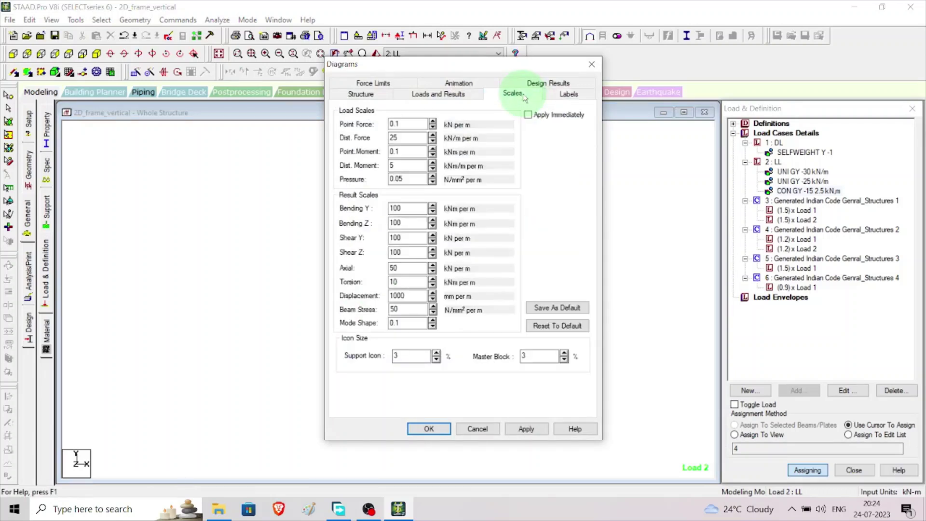
{"action": "left_click", "coordinate": [403, 125]}
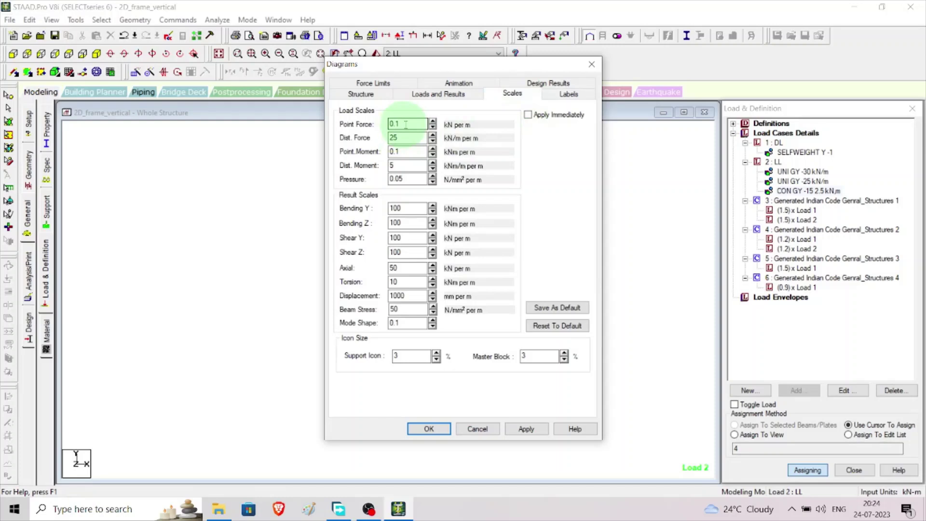
{"action": "left_click_drag", "start_coordinate": [405, 125], "coordinate": [351, 121]}
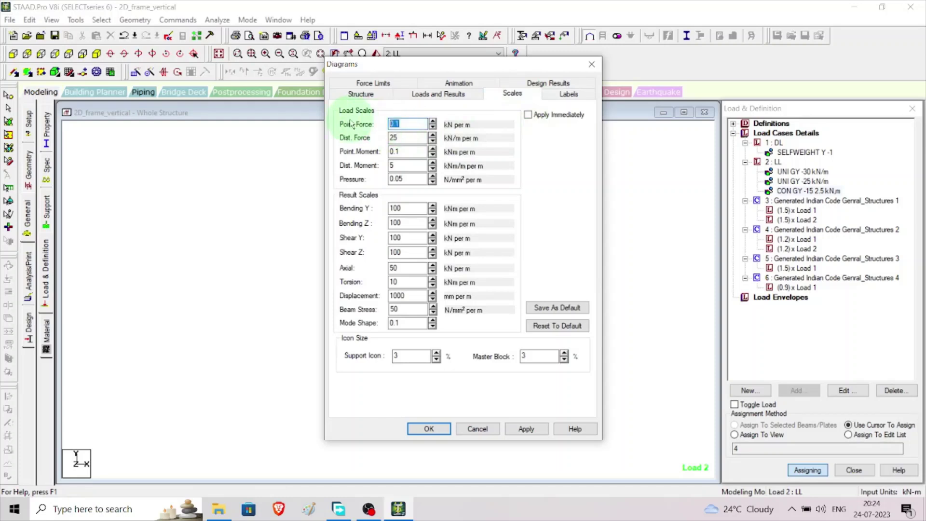
{"action": "left_click_drag", "start_coordinate": [434, 65], "coordinate": [636, 77]}
{"action": "left_click", "coordinate": [729, 440]}
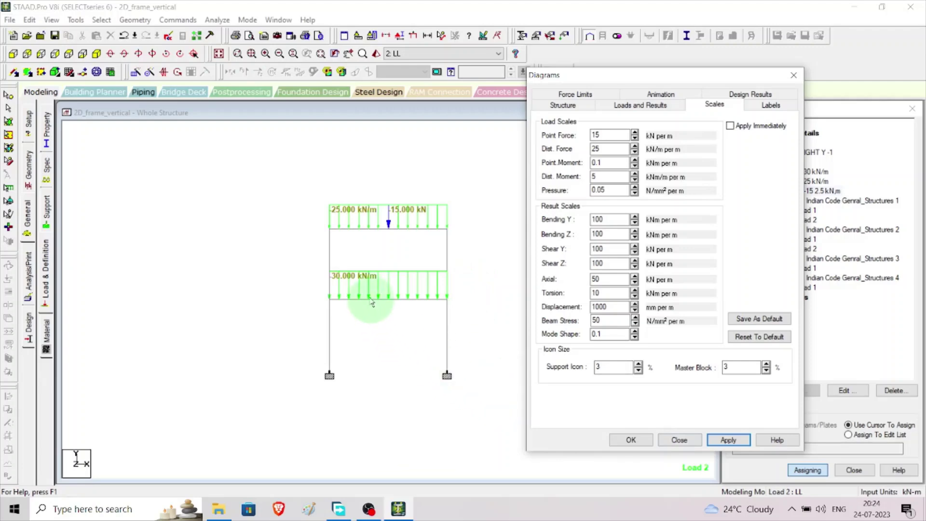
{"action": "left_click", "coordinate": [631, 439]}
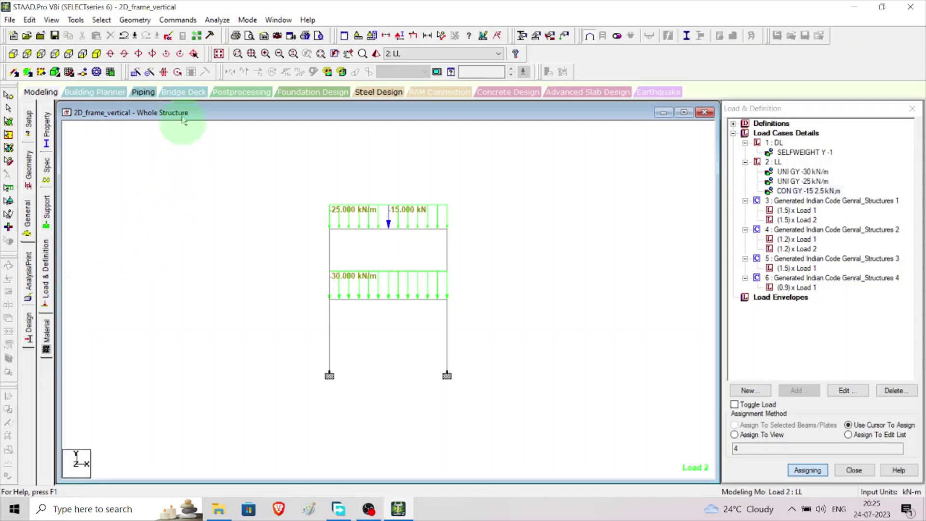
Add a Perform Analysis command to the model with the print option All.
{"action": "left_click", "coordinate": [179, 21]}
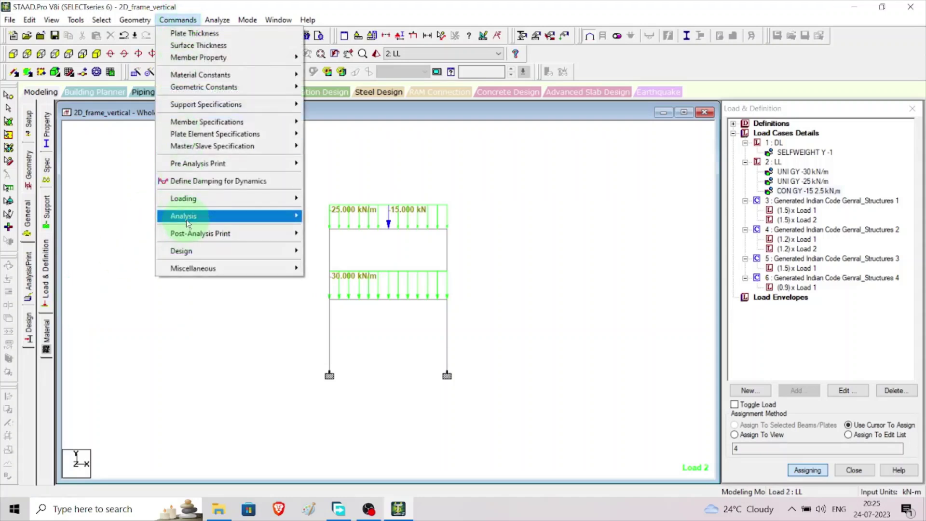
{"action": "mouse_move", "coordinate": [188, 223]}
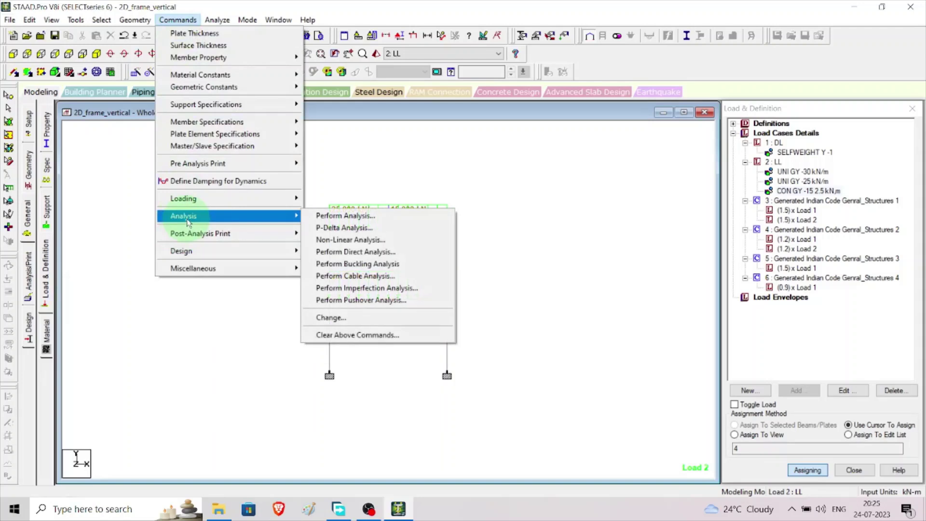
{"action": "left_click", "coordinate": [353, 218]}
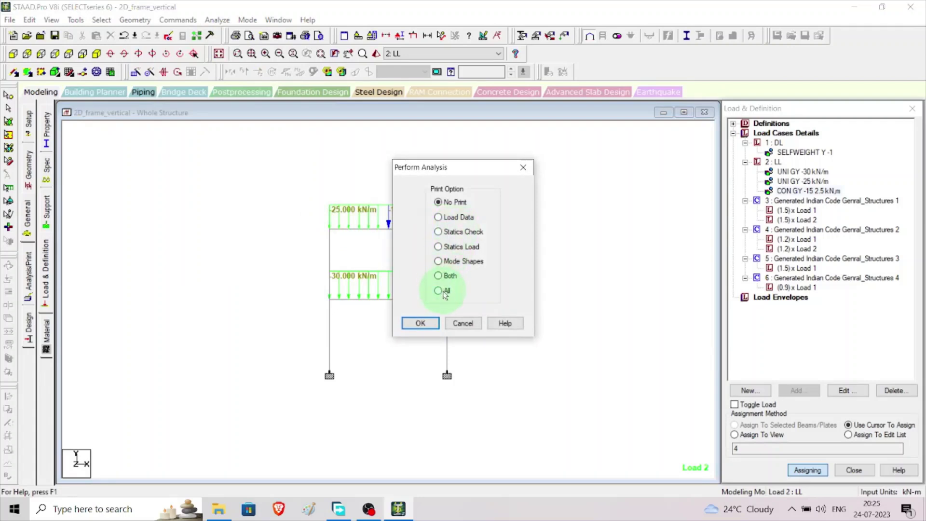
{"action": "left_click", "coordinate": [438, 291]}
{"action": "left_click", "coordinate": [421, 322]}
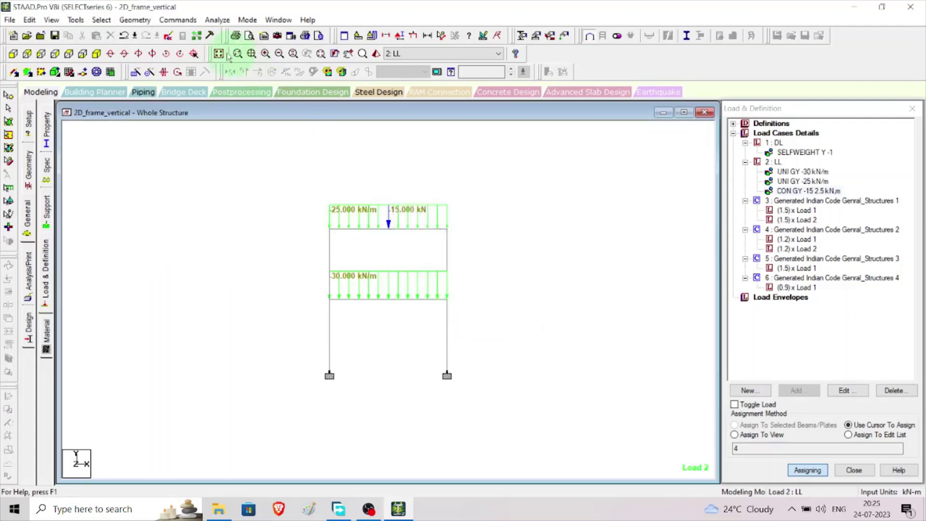
Add a post-analysis print command for the Analysis Results.
{"action": "left_click", "coordinate": [194, 21]}
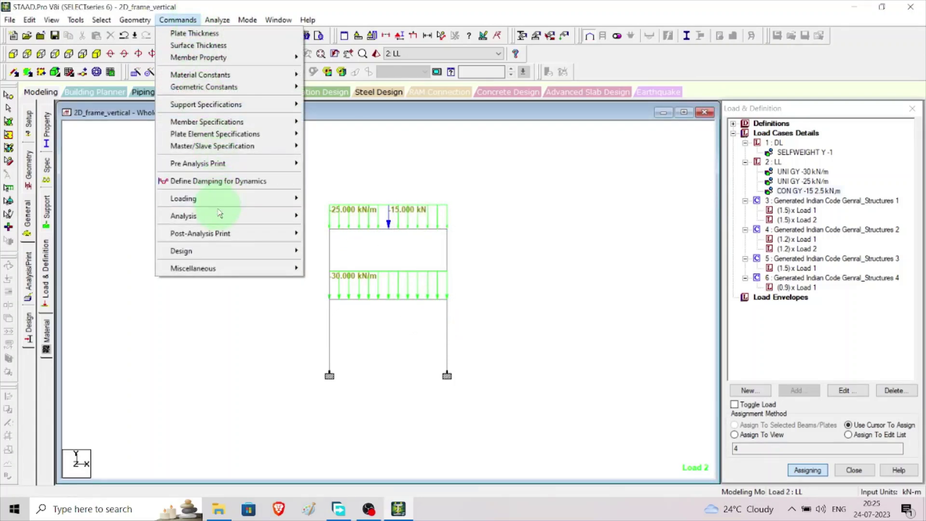
{"action": "mouse_move", "coordinate": [220, 241]}
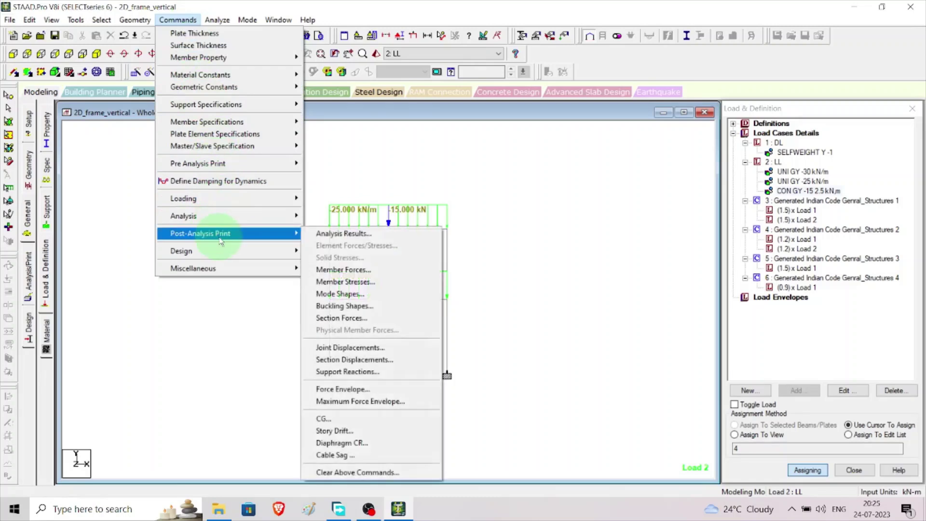
{"action": "left_click", "coordinate": [363, 235]}
{"action": "left_click", "coordinate": [488, 282]}
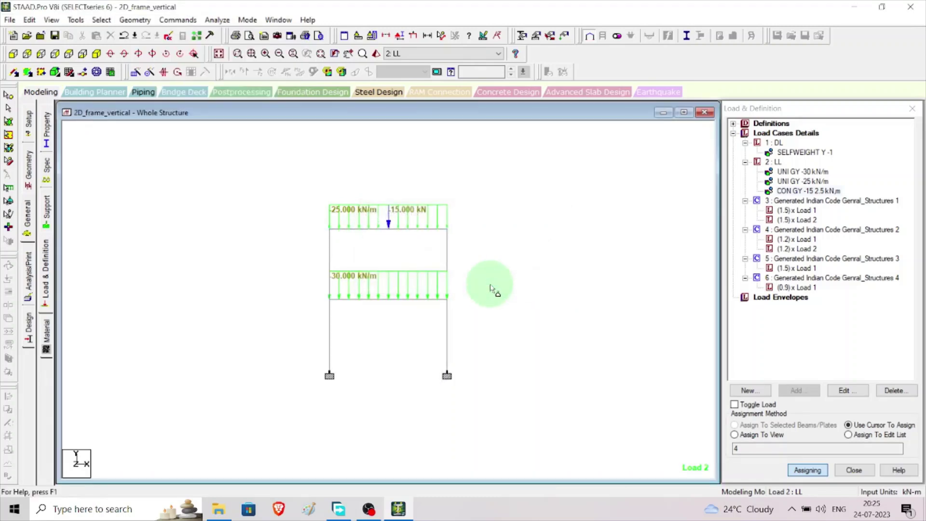
Save the modified structure, run the analysis, and return to modeling mode when it finishes.
{"action": "left_click", "coordinate": [217, 21]}
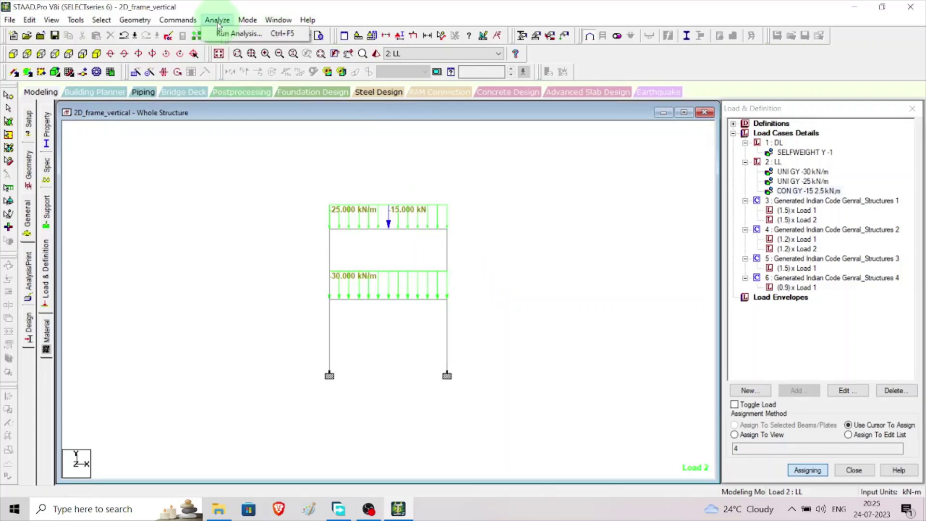
{"action": "left_click", "coordinate": [237, 33]}
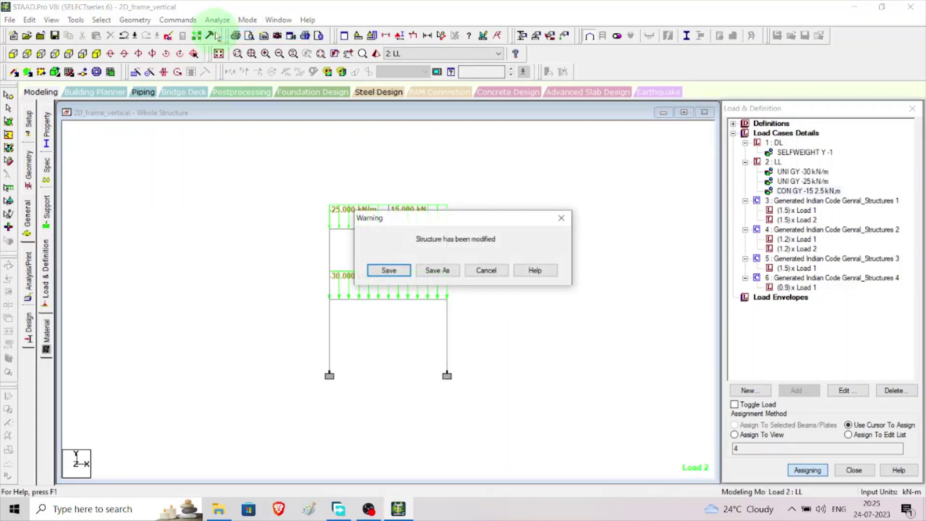
{"action": "left_click", "coordinate": [389, 271]}
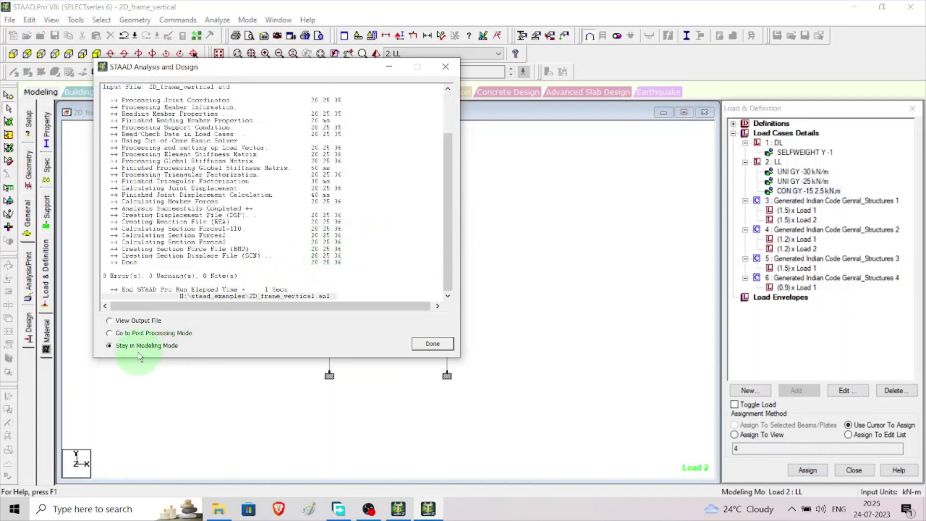
{"action": "left_click", "coordinate": [431, 344]}
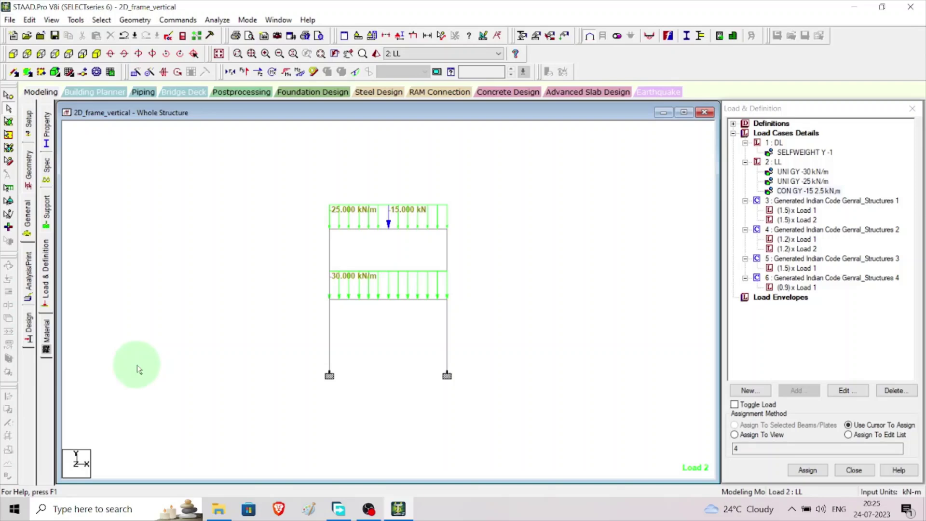
Open the concrete design settings for the whole structure and set the current code to IS456.
{"action": "left_click", "coordinate": [28, 328]}
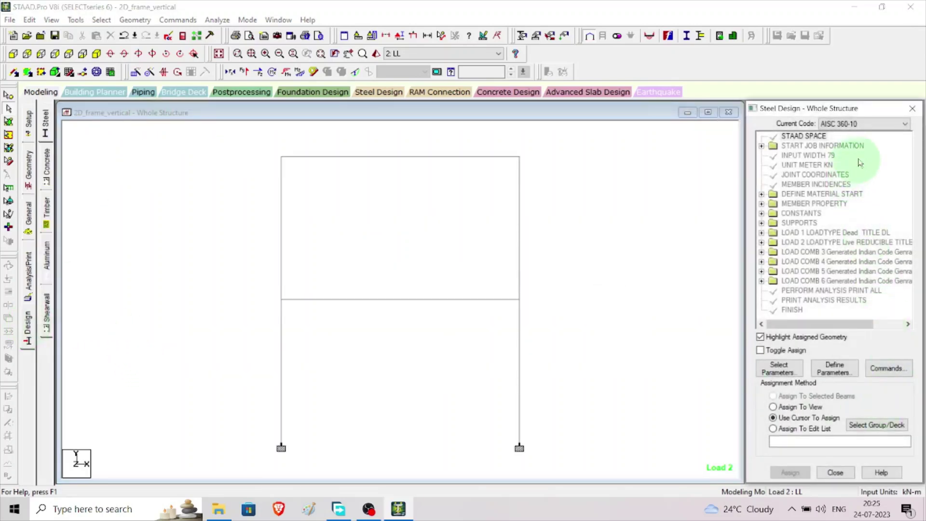
{"action": "left_click", "coordinate": [863, 123]}
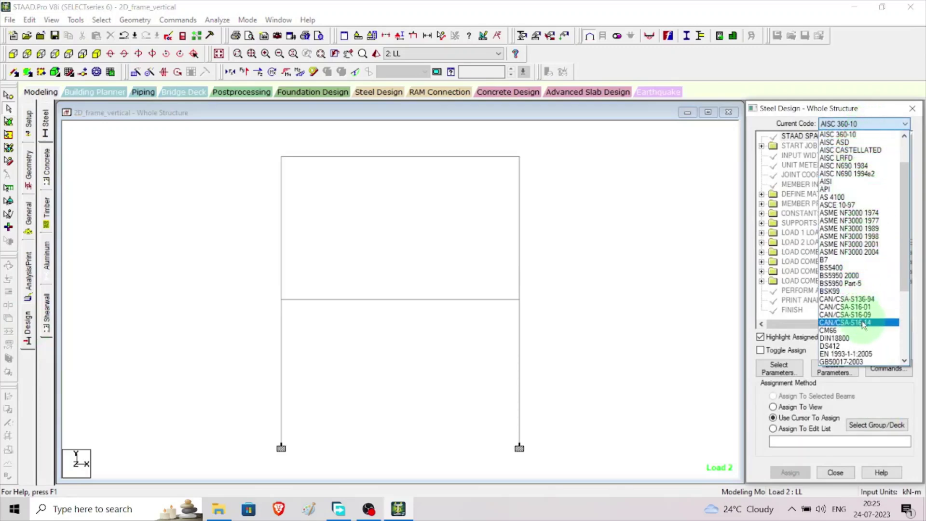
{"action": "left_click", "coordinate": [47, 168]}
{"action": "left_click", "coordinate": [47, 168]}
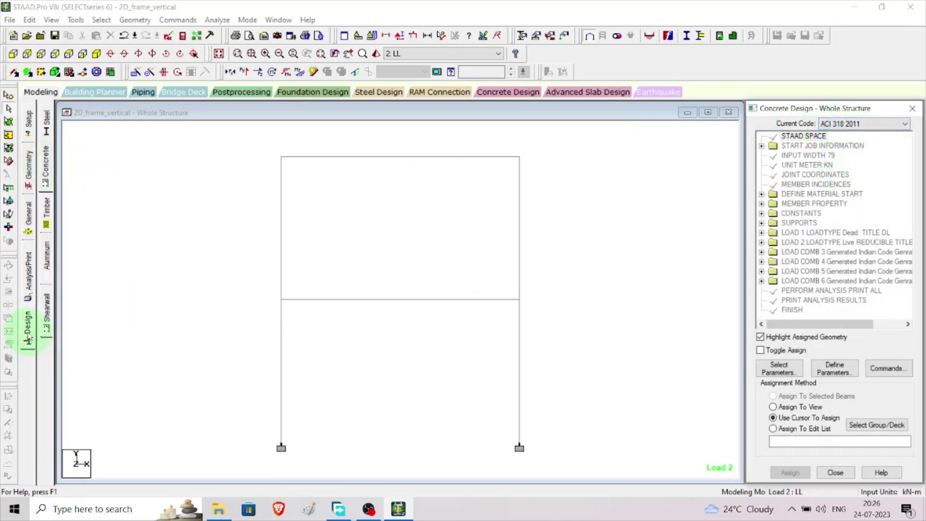
{"action": "left_click", "coordinate": [859, 126]}
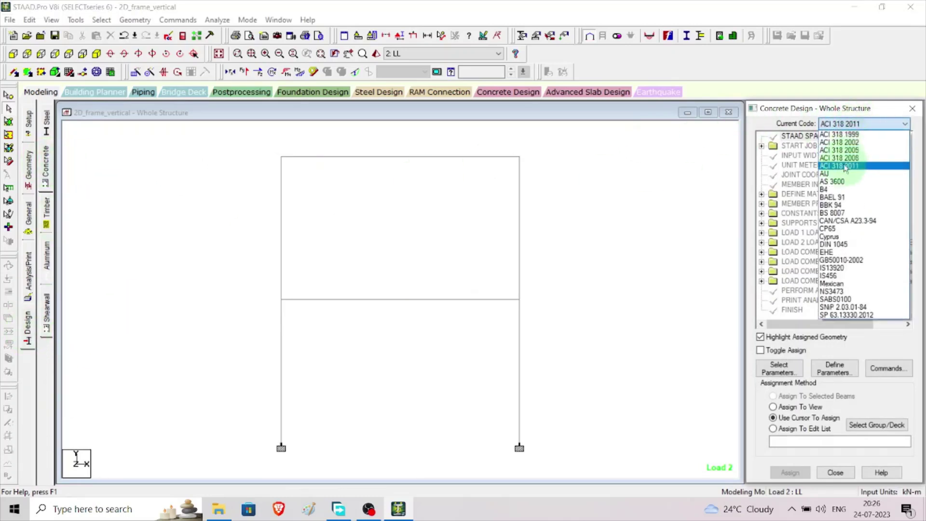
{"action": "left_click", "coordinate": [843, 277]}
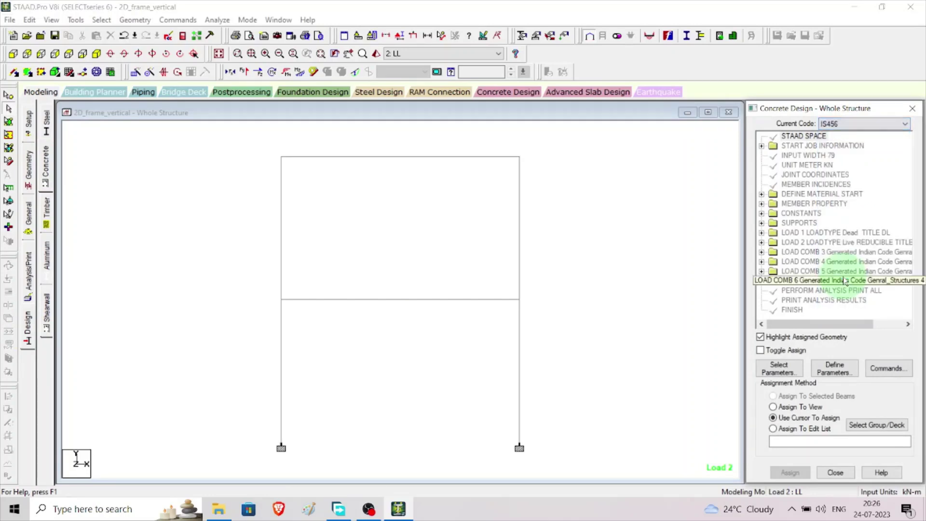
Limit the selected concrete design parameters to Fc (compressive strength) and Fymain (main reinforcement yield strength).
{"action": "left_click", "coordinate": [785, 375]}
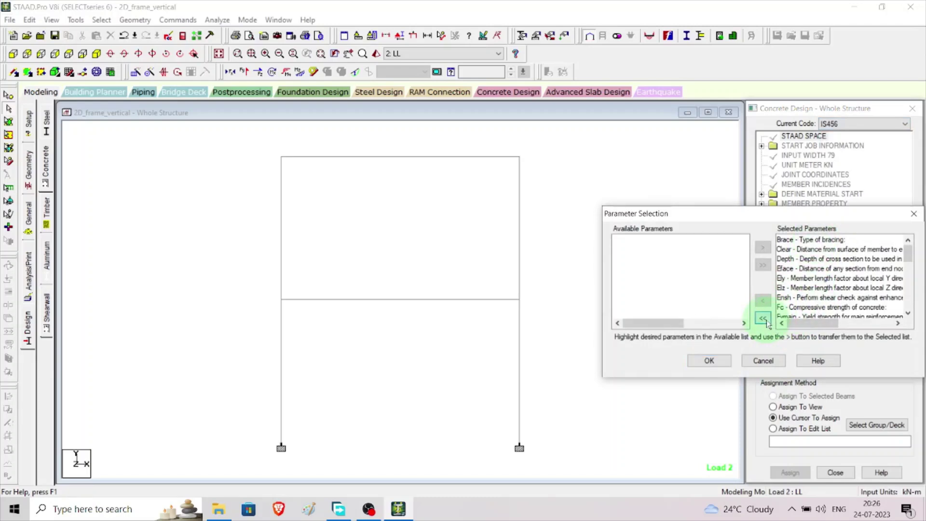
{"action": "left_click", "coordinate": [763, 319]}
{"action": "scroll", "coordinate": [626, 308], "scroll_direction": "down", "scroll_amount": 1}
{"action": "double_click", "coordinate": [633, 279]}
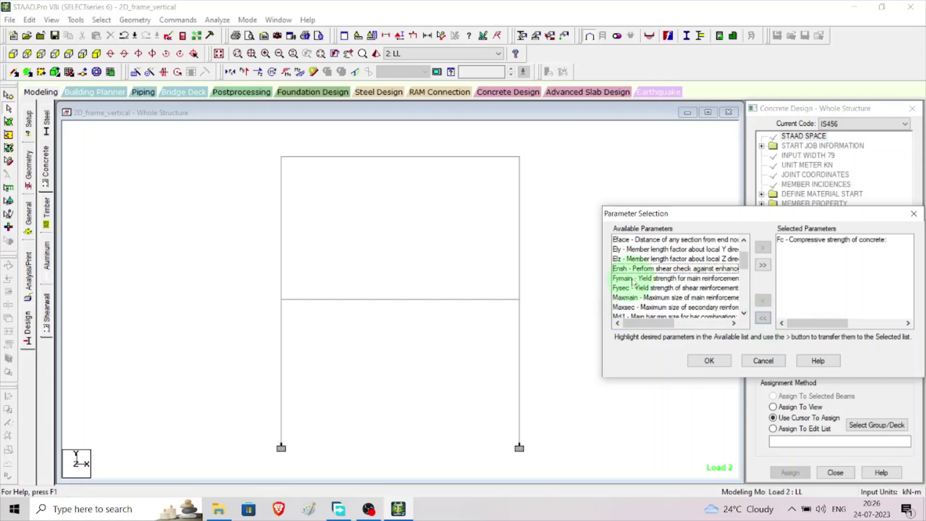
{"action": "double_click", "coordinate": [654, 280]}
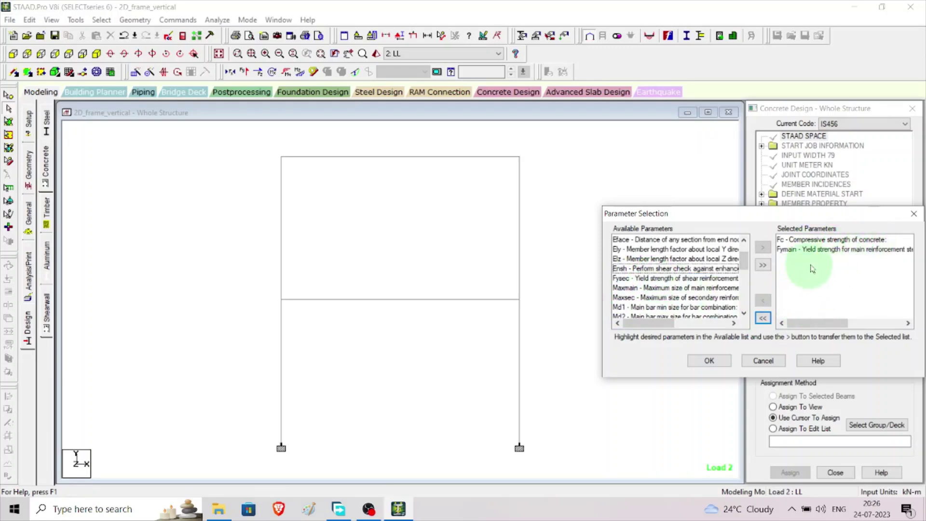
{"action": "left_click", "coordinate": [717, 365]}
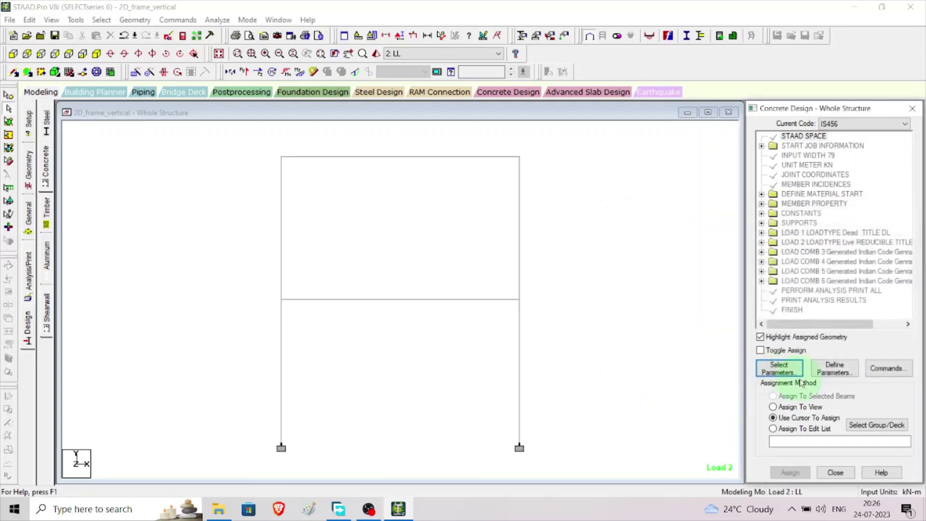
Define the design parameters FC as 20000 kN/m2 and FYMAIN as 415000 kN/m2.
{"action": "left_click", "coordinate": [848, 375]}
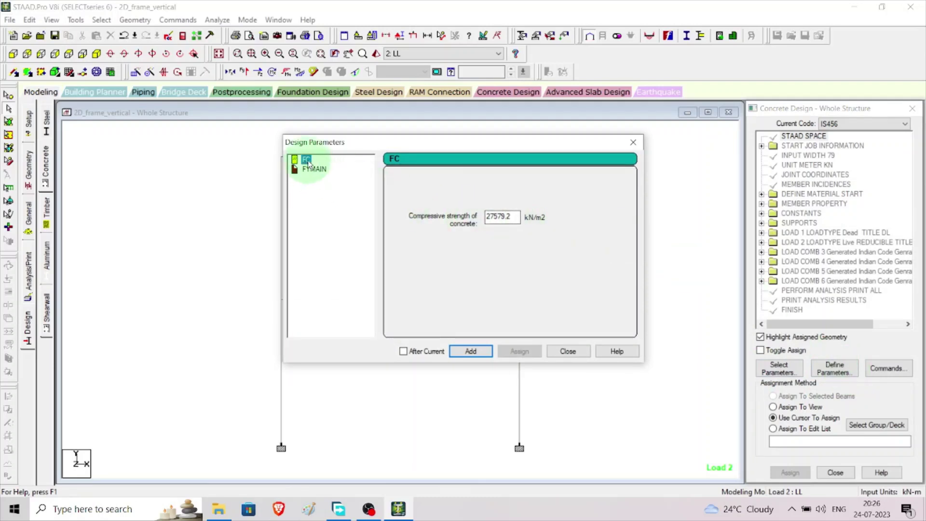
{"action": "left_click_drag", "start_coordinate": [512, 217], "coordinate": [405, 207]}
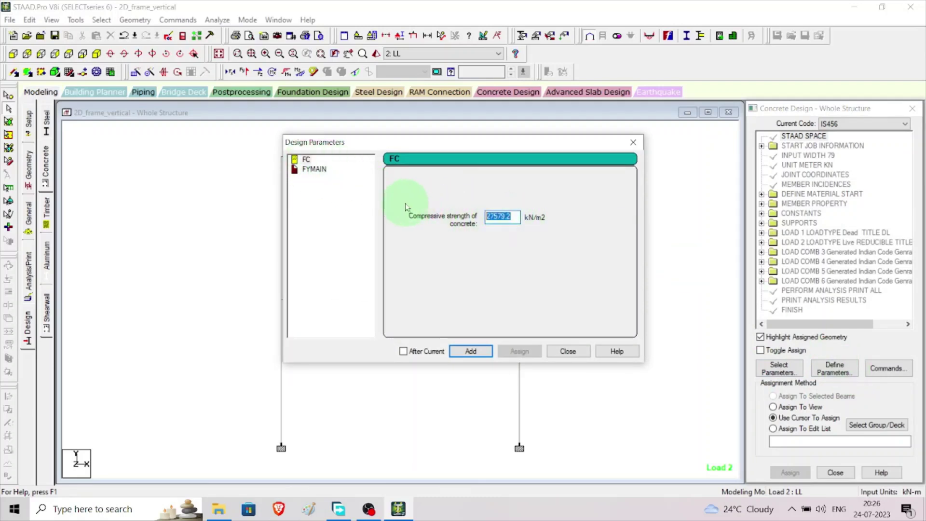
{"action": "type", "text": "20000"}
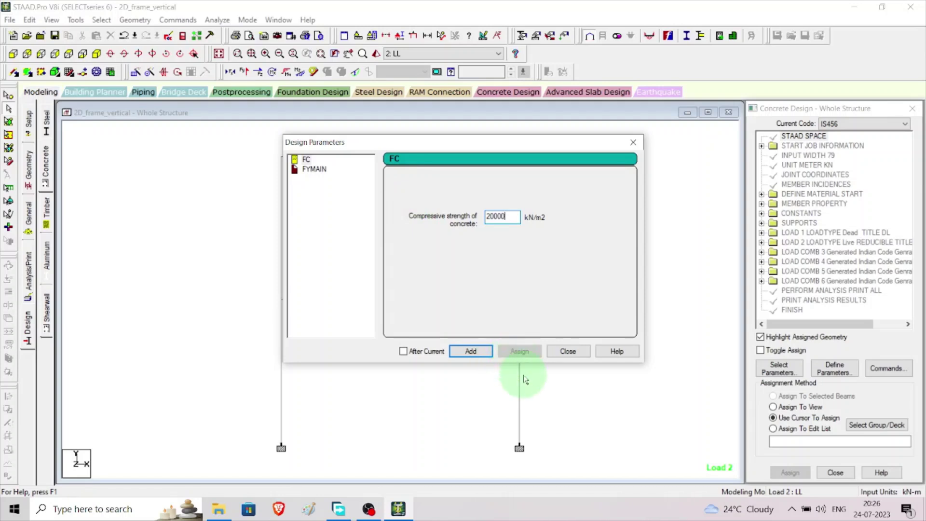
{"action": "left_click", "coordinate": [482, 355]}
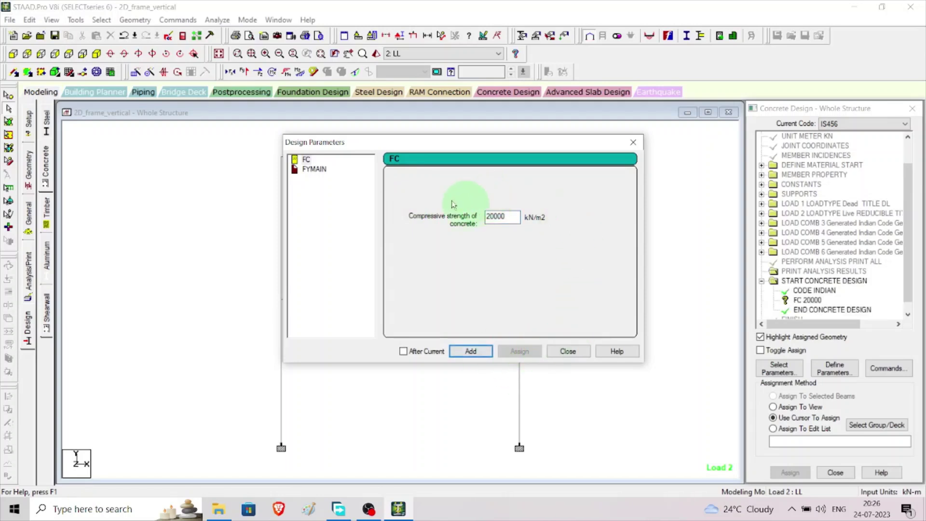
{"action": "left_click", "coordinate": [314, 170]}
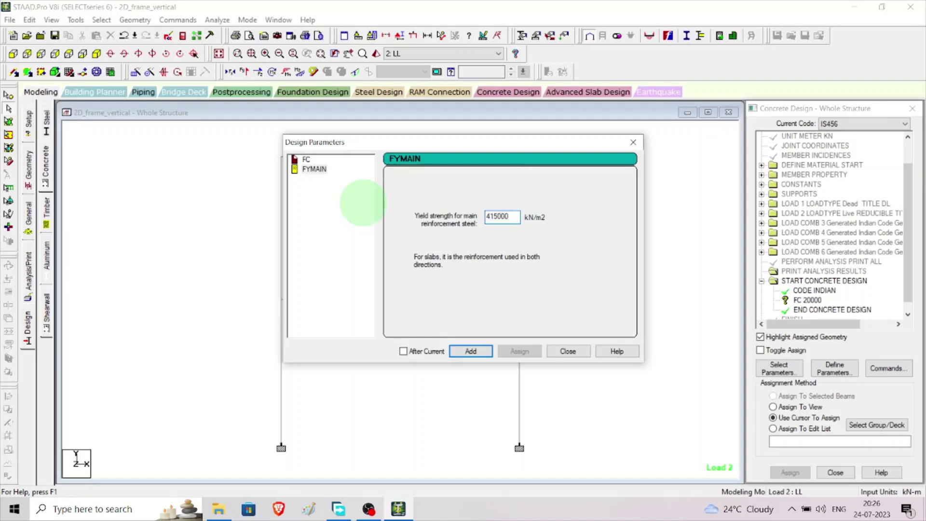
{"action": "left_click", "coordinate": [471, 351]}
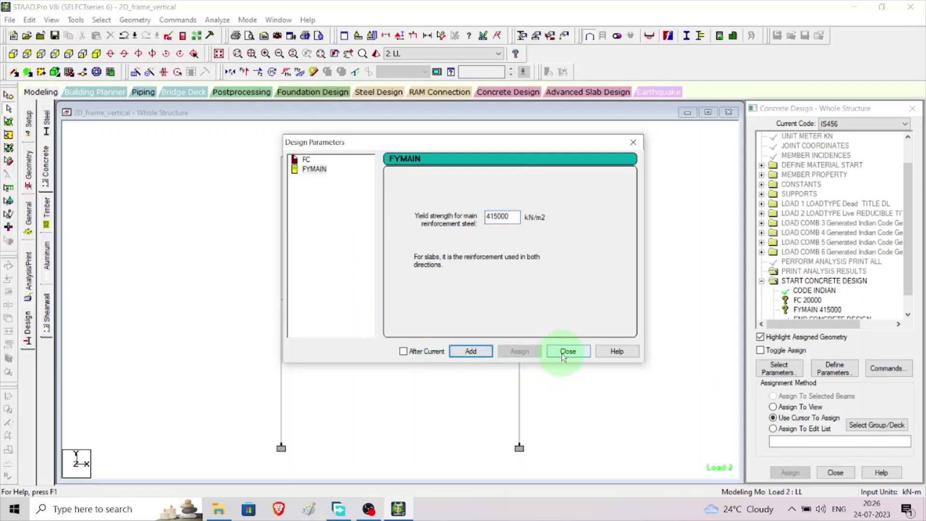
{"action": "left_click", "coordinate": [566, 353]}
Assign the FC 20000 parameter to all frame members using Assign To View.
{"action": "left_click", "coordinate": [815, 309]}
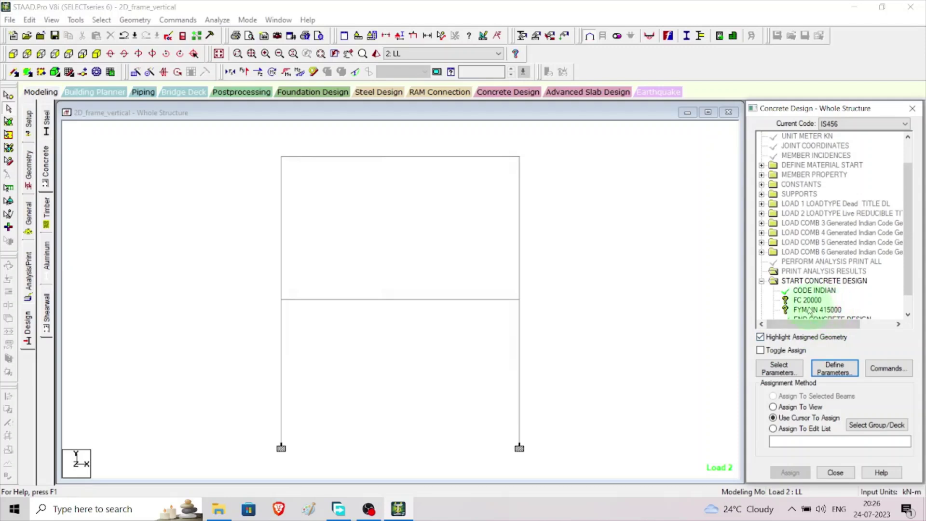
{"action": "left_click", "coordinate": [810, 300]}
{"action": "left_click_drag", "start_coordinate": [908, 255], "coordinate": [909, 284]}
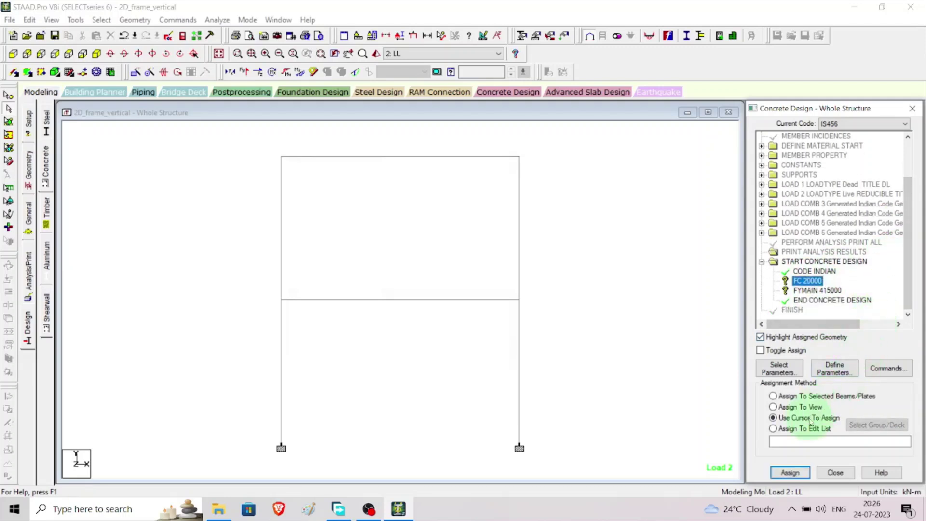
{"action": "left_click", "coordinate": [800, 407]}
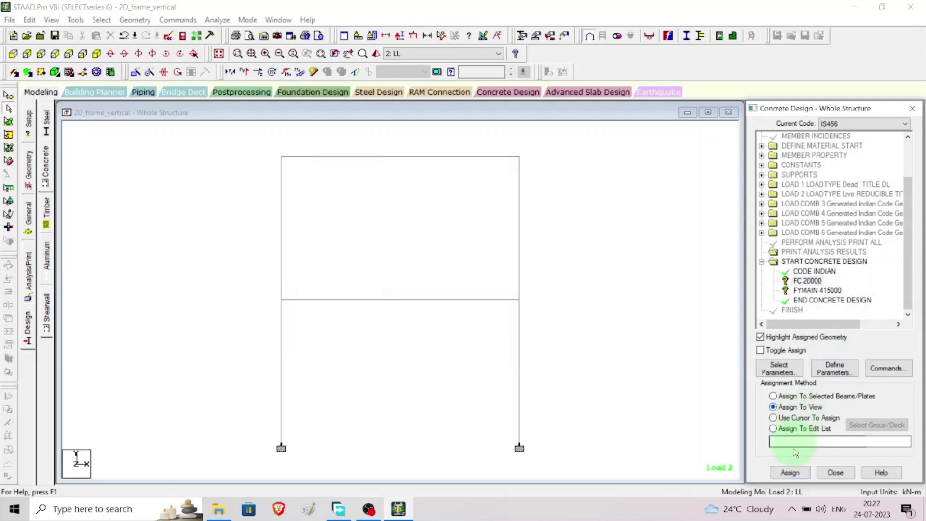
{"action": "left_click", "coordinate": [790, 472]}
{"action": "left_click", "coordinate": [842, 324]}
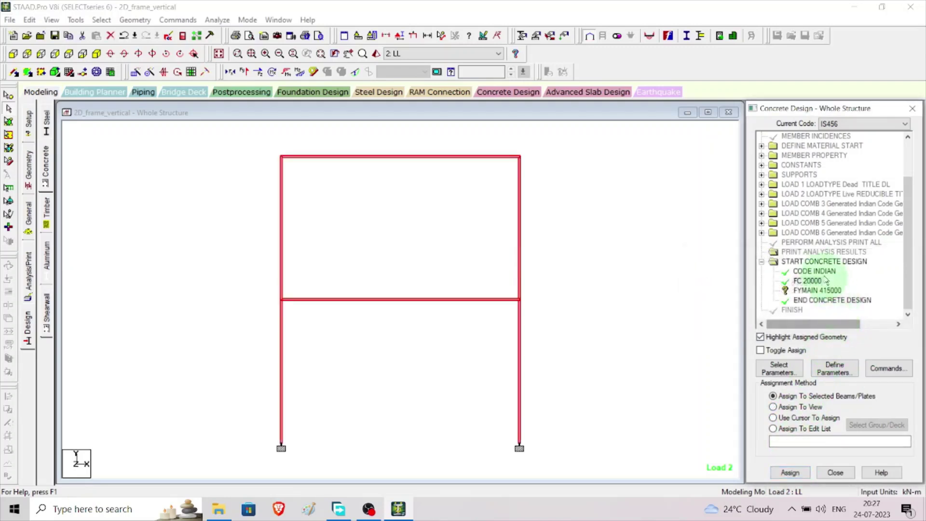
Assign the FYMAIN 415000 parameter to the whole frame using Assign To View.
{"action": "left_click", "coordinate": [810, 290]}
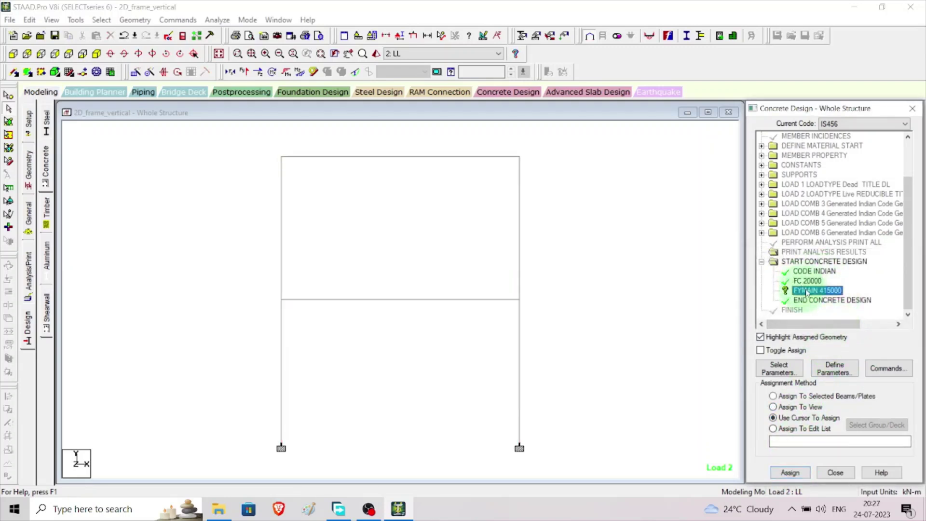
{"action": "left_click", "coordinate": [798, 408]}
{"action": "left_click", "coordinate": [792, 473]}
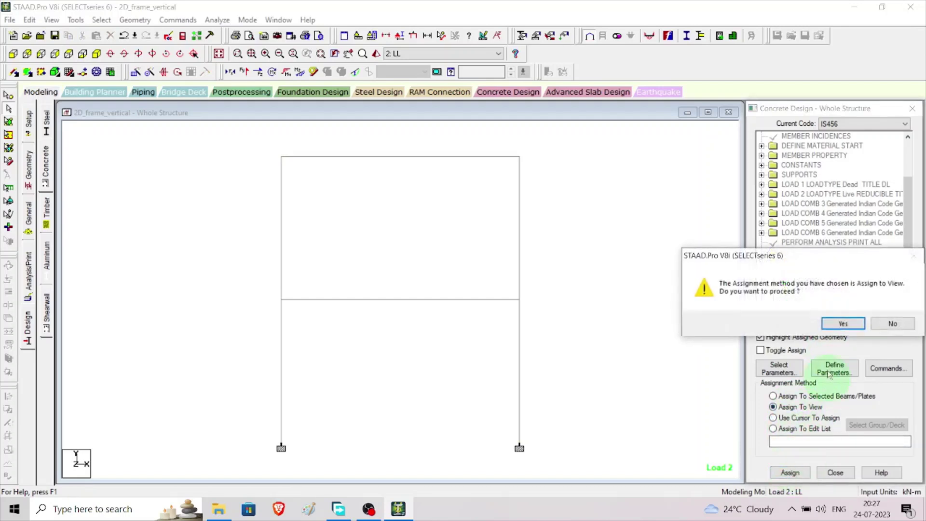
{"action": "left_click", "coordinate": [843, 323]}
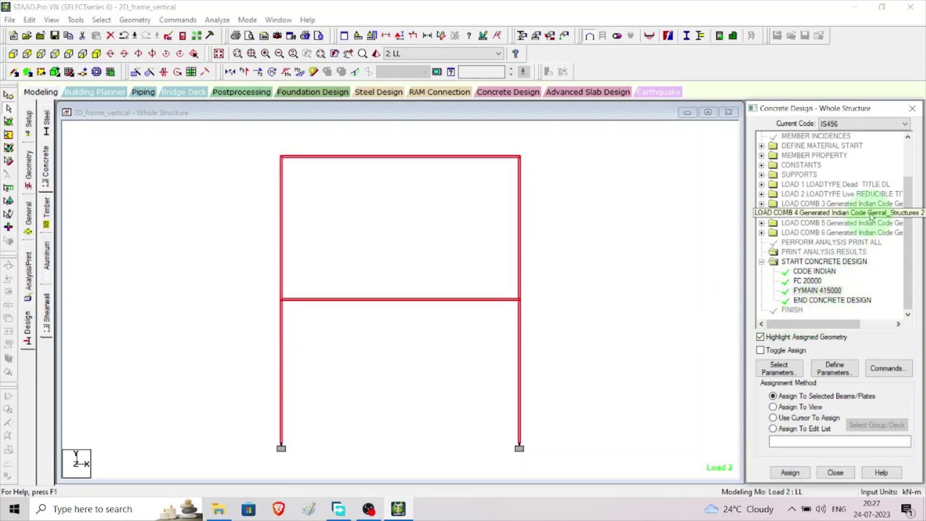
Add the DESIGN BEAM and DESIGN COLUMN commands to the concrete design.
{"action": "left_click", "coordinate": [893, 371]}
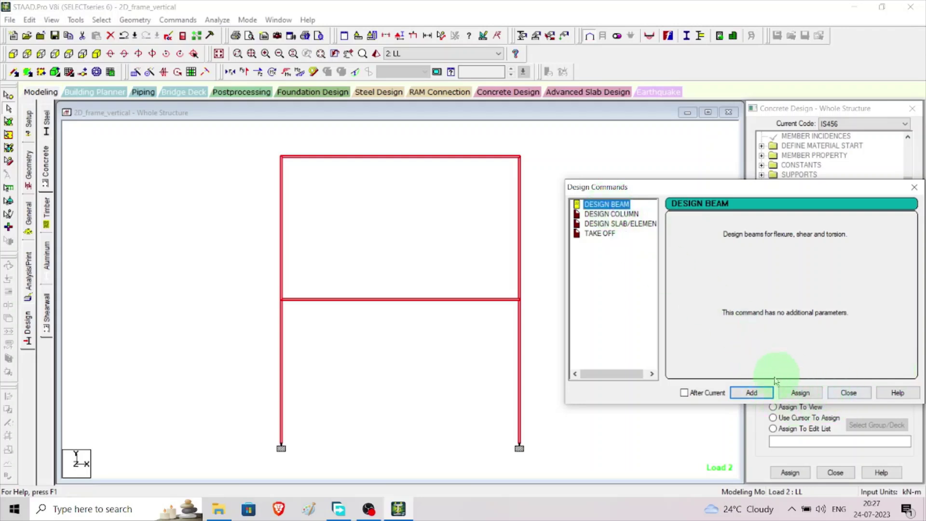
{"action": "left_click", "coordinate": [757, 394]}
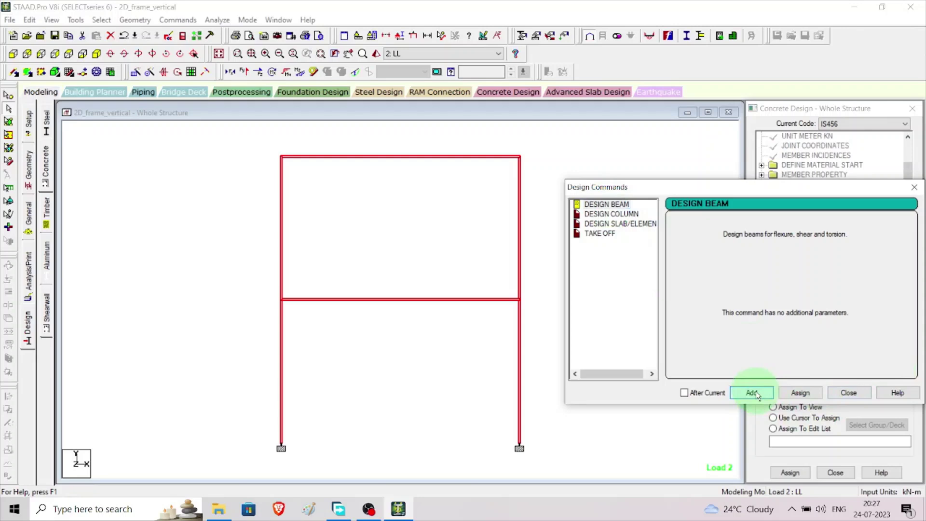
{"action": "left_click", "coordinate": [611, 215]}
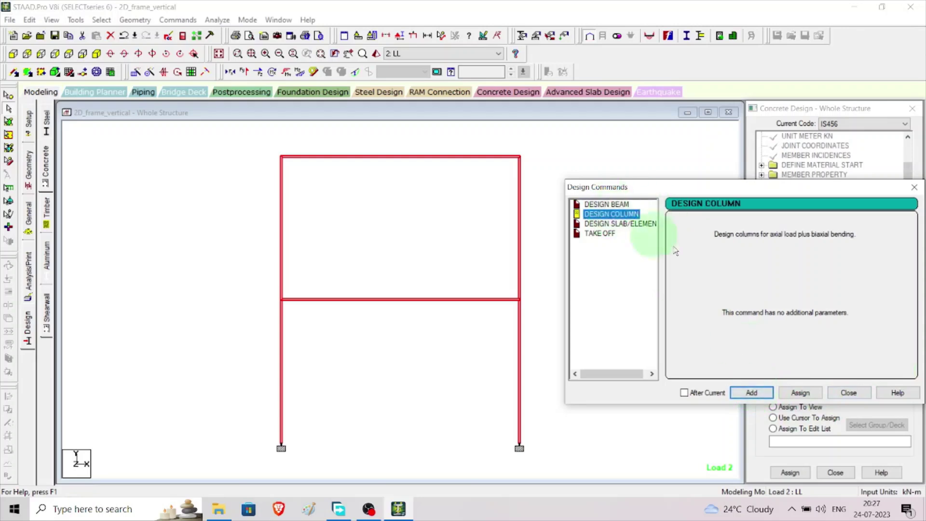
{"action": "left_click", "coordinate": [752, 392]}
{"action": "left_click", "coordinate": [847, 394]}
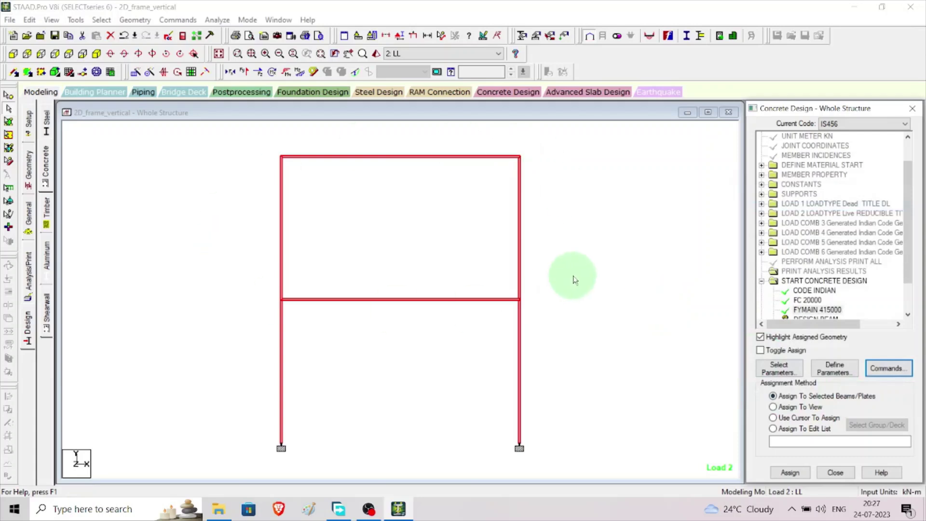
Assign the DESIGN BEAM command to the two horizontal members, selected as beams parallel to X.
{"action": "left_click", "coordinate": [575, 280]}
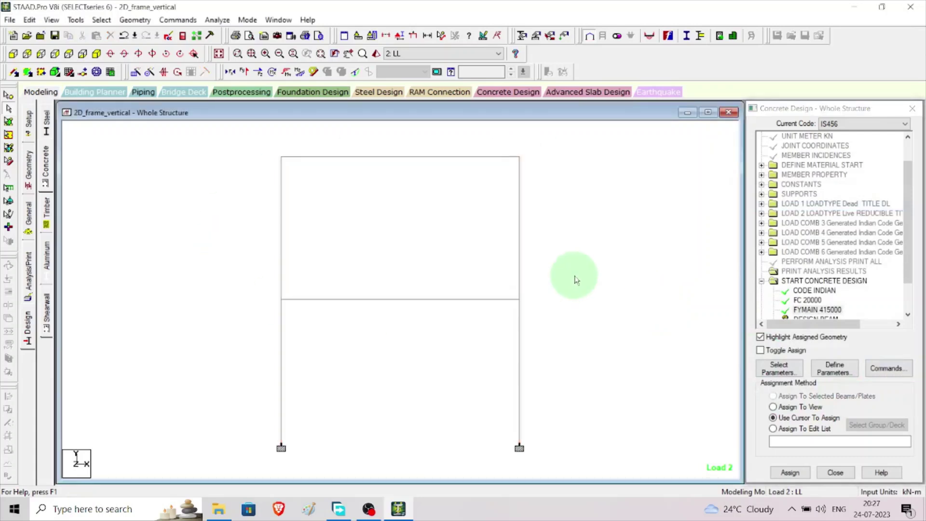
{"action": "left_click_drag", "start_coordinate": [906, 274], "coordinate": [907, 309]}
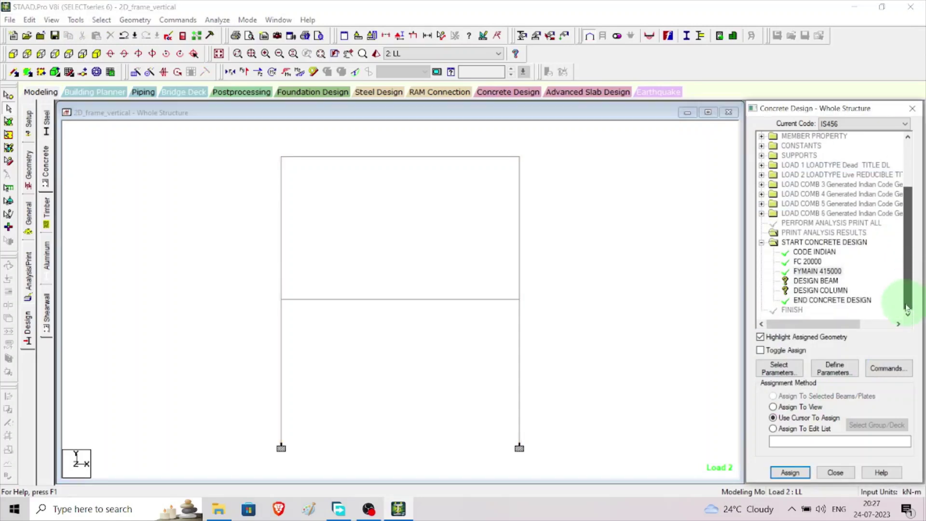
{"action": "left_click", "coordinate": [829, 282]}
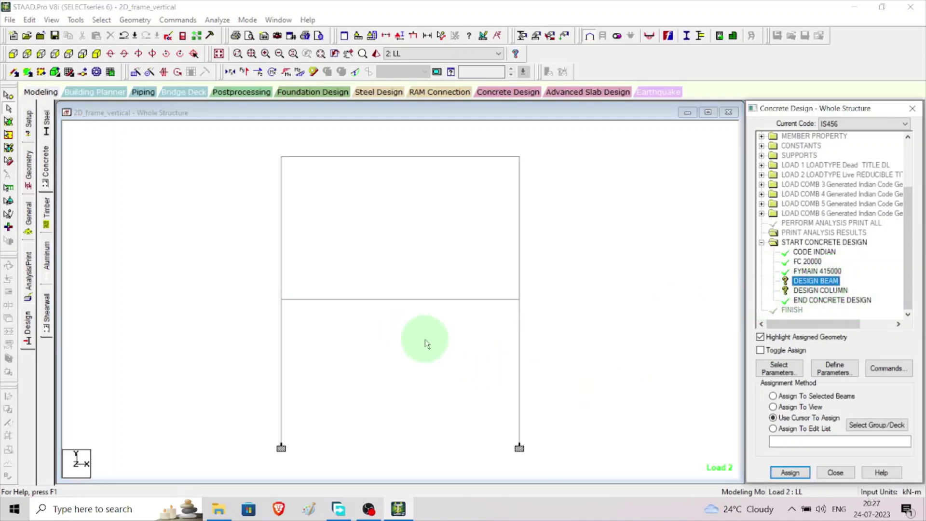
{"action": "left_click", "coordinate": [103, 21]}
{"action": "mouse_move", "coordinate": [134, 236]}
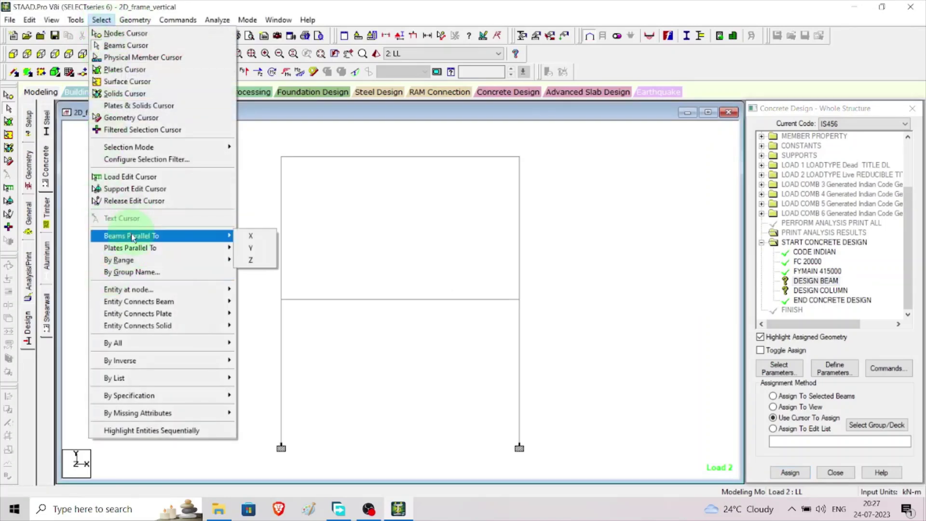
{"action": "left_click", "coordinate": [250, 236]}
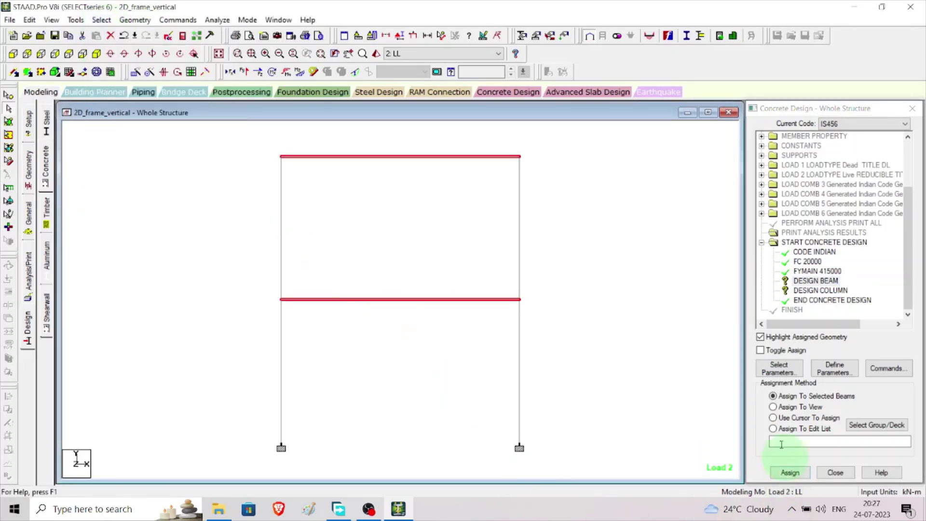
{"action": "left_click", "coordinate": [791, 472]}
{"action": "left_click", "coordinate": [841, 325]}
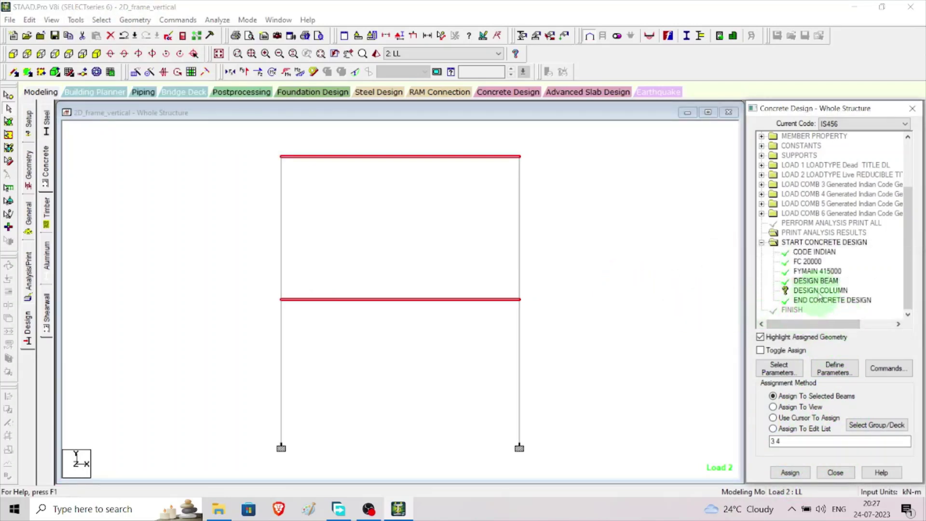
Assign the DESIGN COLUMN command to the four vertical members, selected as beams parallel to Y.
{"action": "left_click", "coordinate": [629, 272]}
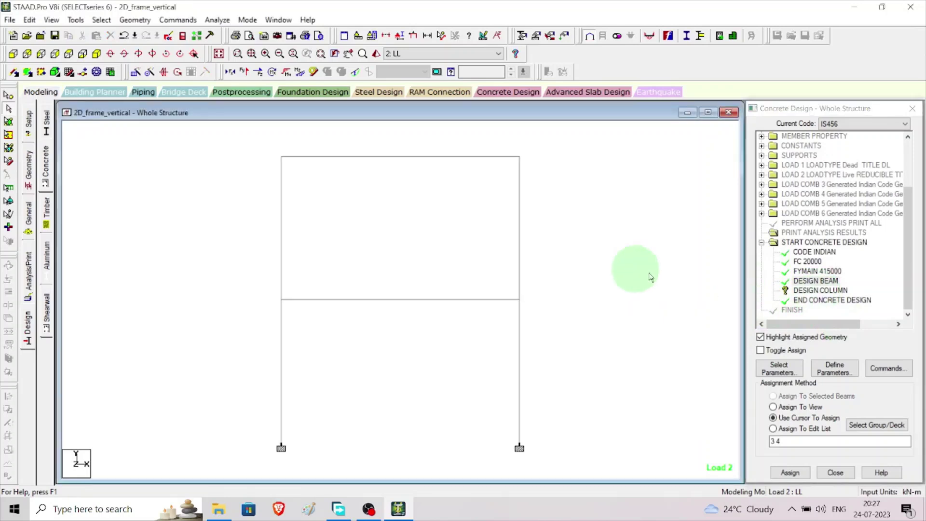
{"action": "left_click", "coordinate": [819, 290]}
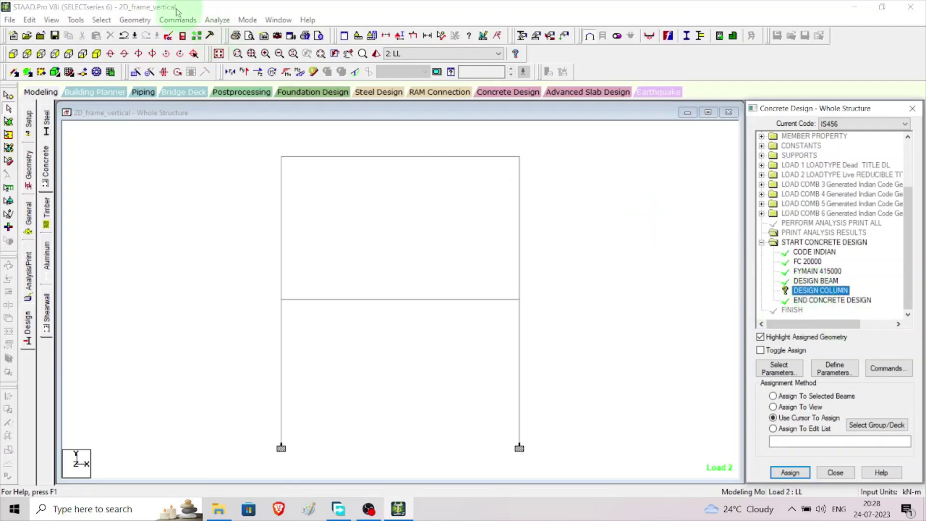
{"action": "left_click", "coordinate": [120, 21]}
{"action": "mouse_move", "coordinate": [101, 20]}
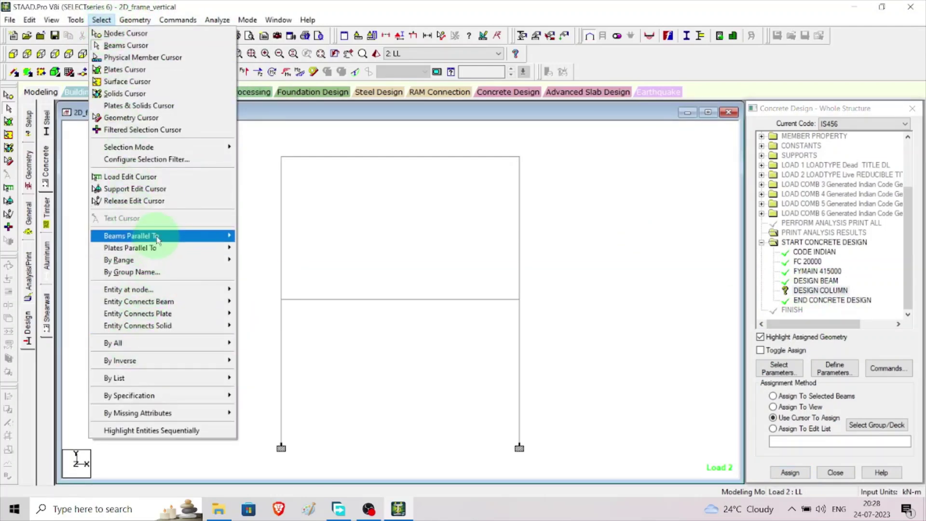
{"action": "mouse_move", "coordinate": [214, 237]}
{"action": "left_click", "coordinate": [255, 249]}
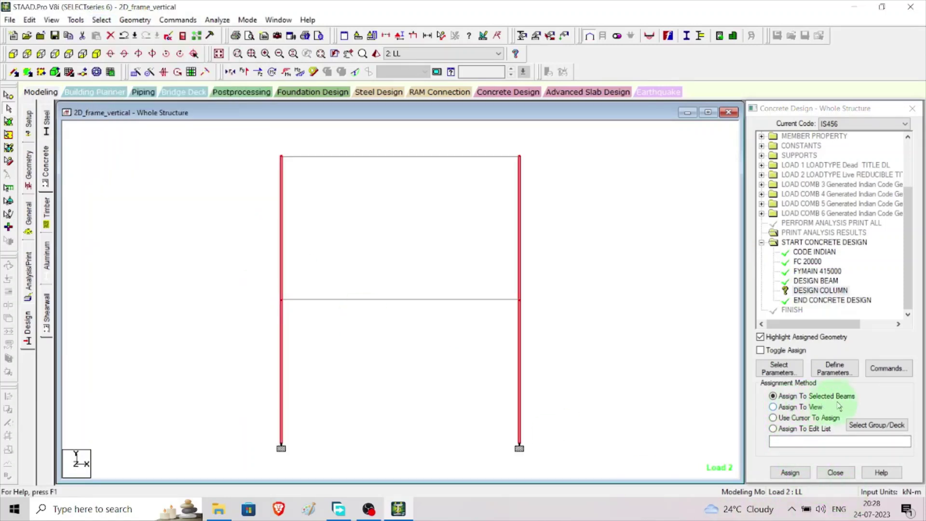
{"action": "left_click", "coordinate": [790, 472]}
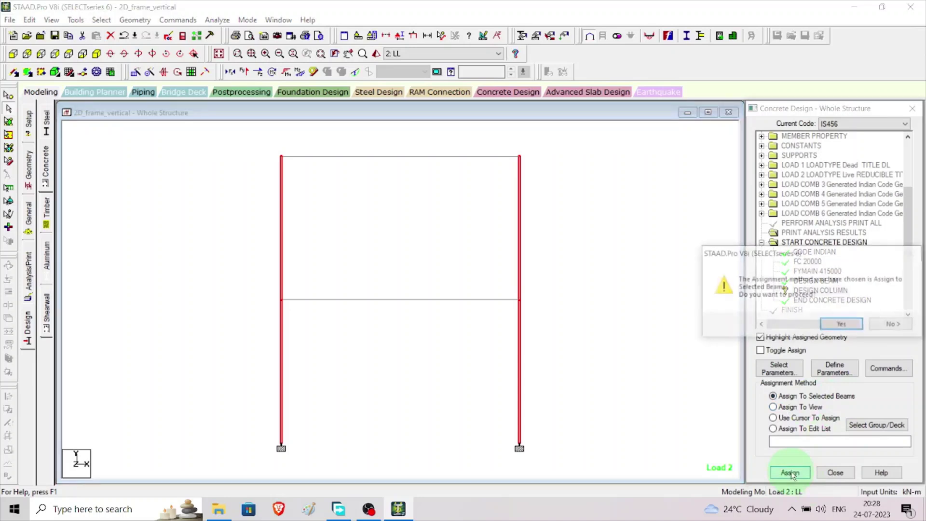
{"action": "left_click", "coordinate": [839, 325]}
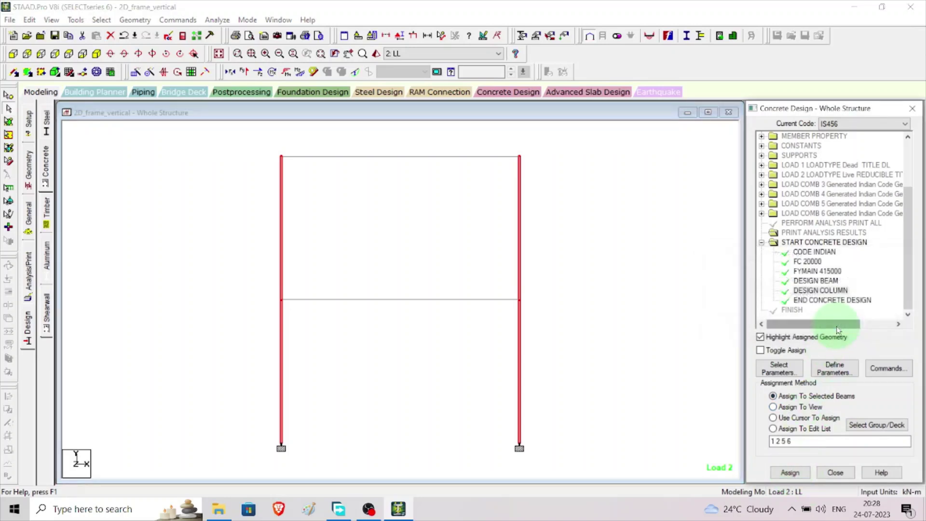
Save the modified structure, run the analysis with concrete design, and open the output file.
{"action": "left_click", "coordinate": [223, 22]}
{"action": "left_click", "coordinate": [226, 33]}
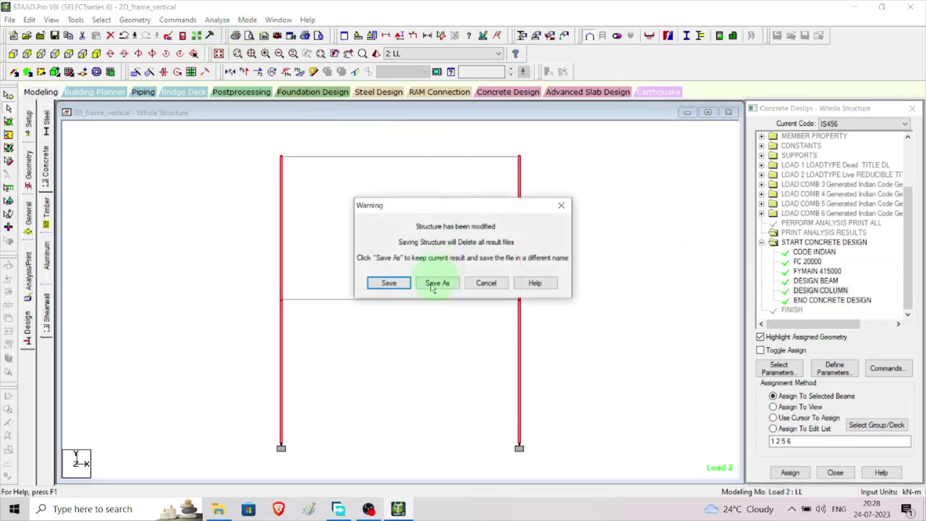
{"action": "left_click", "coordinate": [406, 283]}
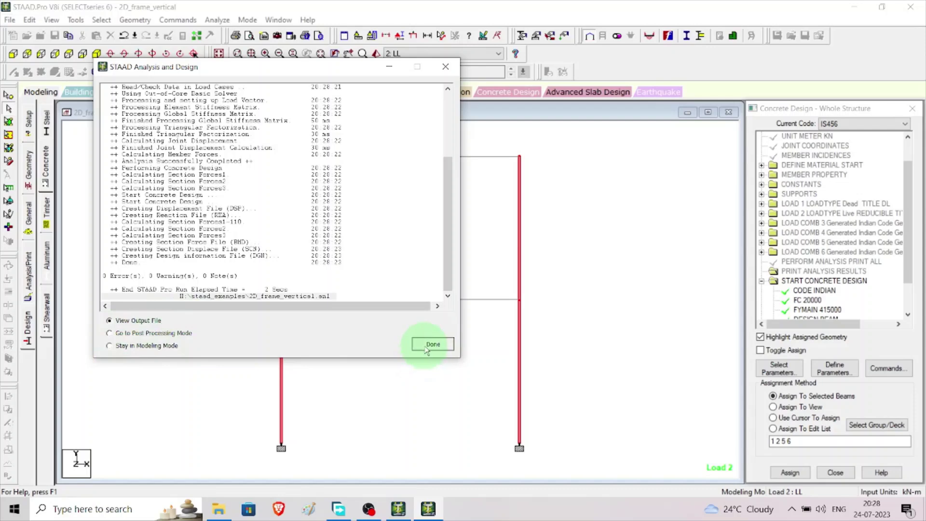
{"action": "left_click", "coordinate": [426, 346]}
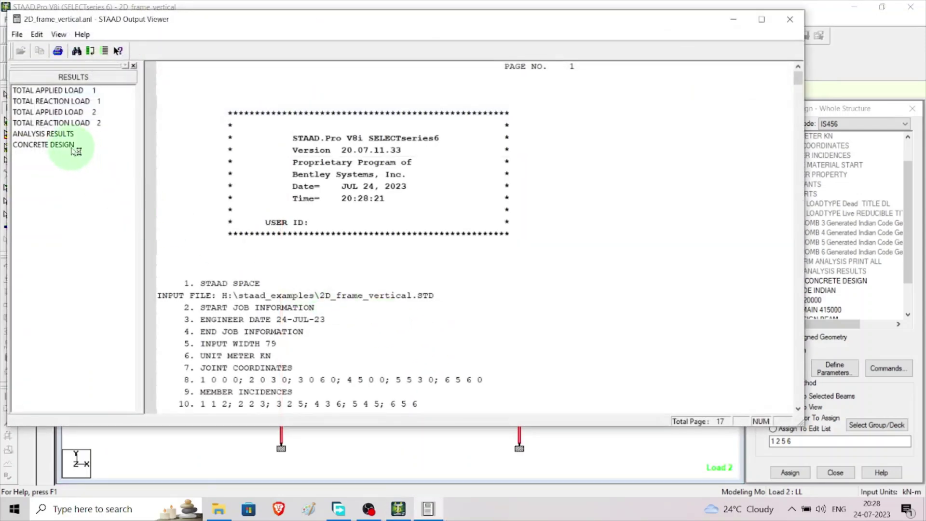
Examine the beam and column reinforcement results in the output file's concrete design section, and close the viewer.
{"action": "left_click", "coordinate": [72, 147]}
{"action": "scroll", "coordinate": [498, 304], "scroll_direction": "down", "scroll_amount": 3}
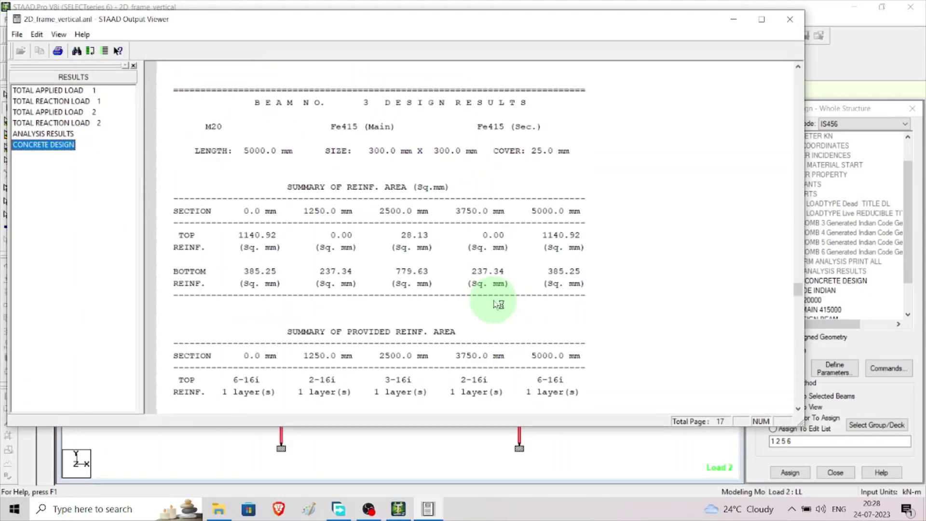
{"action": "scroll", "coordinate": [498, 304], "scroll_direction": "down", "scroll_amount": 3}
{"action": "scroll", "coordinate": [519, 327], "scroll_direction": "down", "scroll_amount": 15}
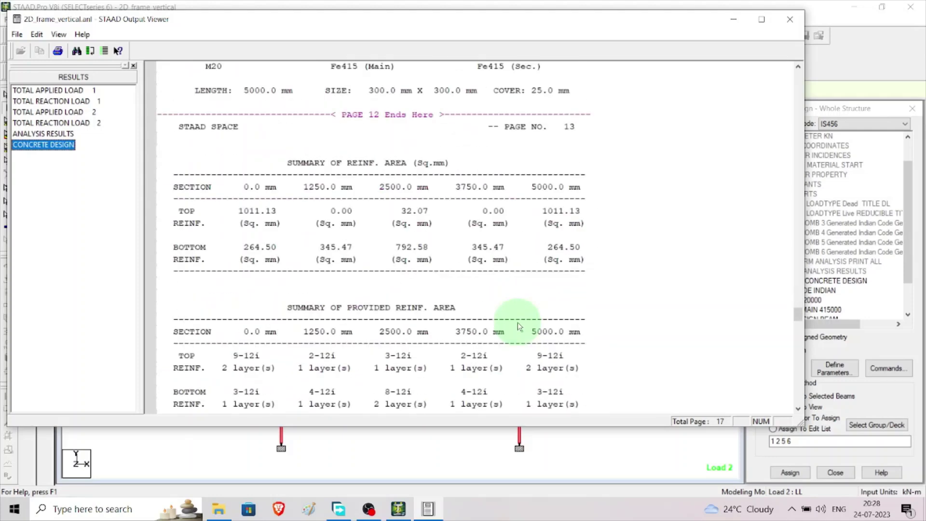
{"action": "scroll", "coordinate": [530, 323], "scroll_direction": "down", "scroll_amount": 8}
{"action": "scroll", "coordinate": [567, 318], "scroll_direction": "down", "scroll_amount": 8}
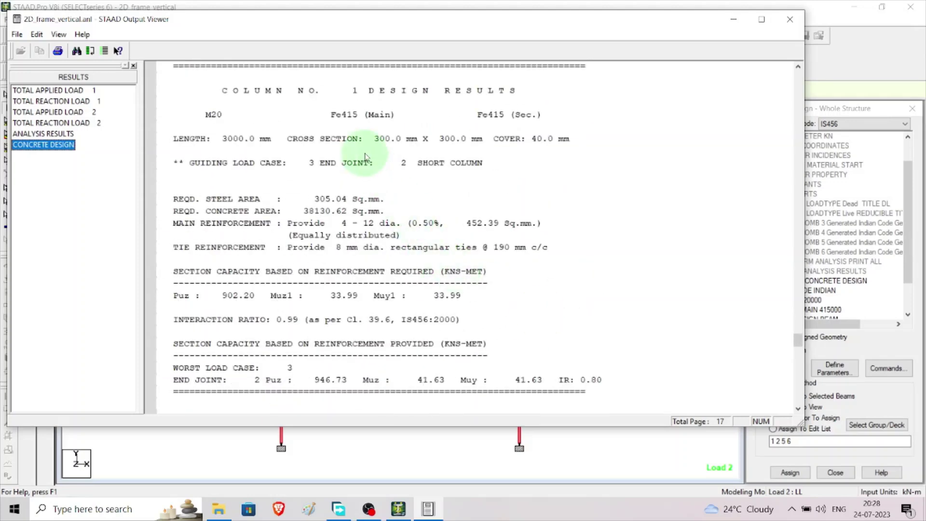
{"action": "scroll", "coordinate": [298, 125], "scroll_direction": "up", "scroll_amount": 2}
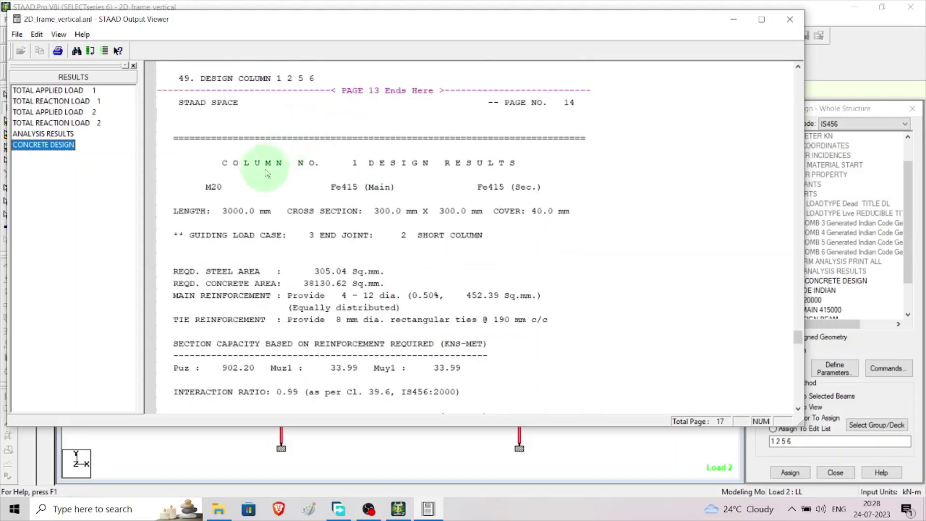
{"action": "scroll", "coordinate": [299, 169], "scroll_direction": "up", "scroll_amount": 6}
{"action": "left_click", "coordinate": [383, 159]}
{"action": "scroll", "coordinate": [384, 163], "scroll_direction": "up", "scroll_amount": 3}
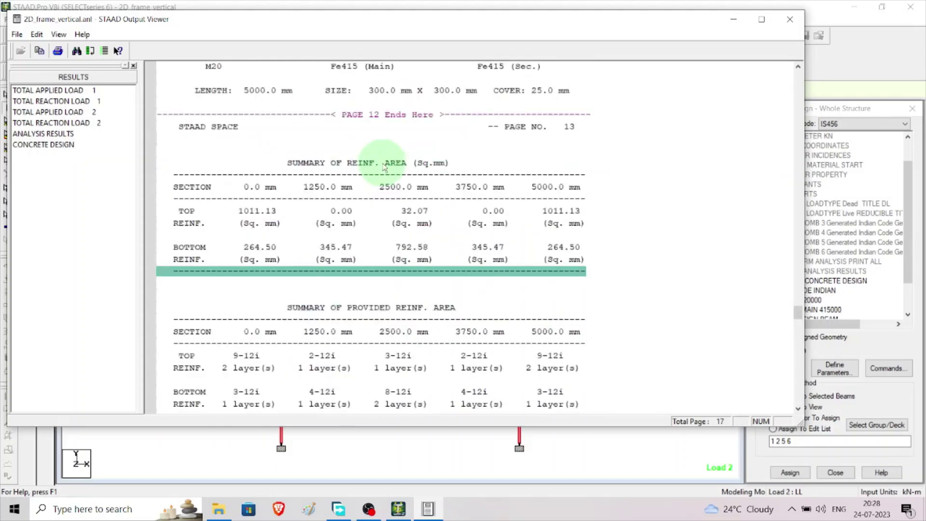
{"action": "scroll", "coordinate": [385, 167], "scroll_direction": "up", "scroll_amount": 6}
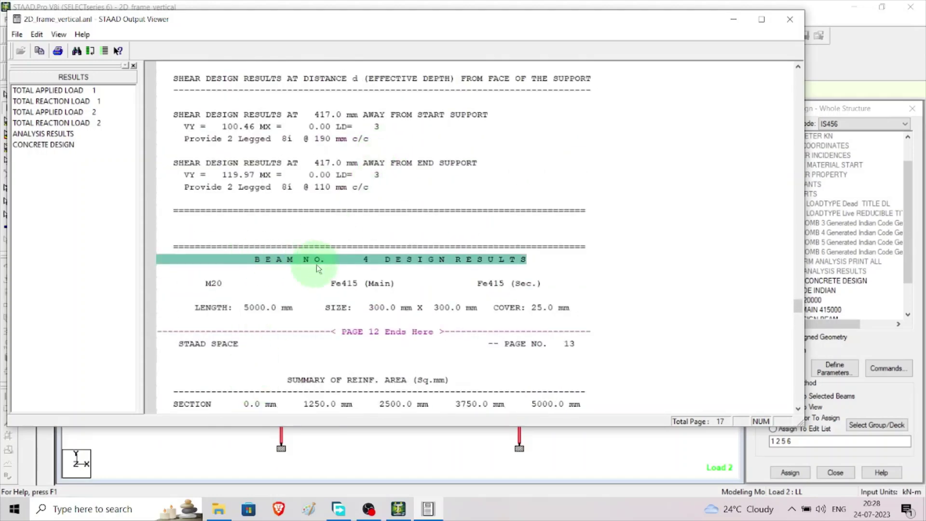
{"action": "left_click", "coordinate": [789, 19]}
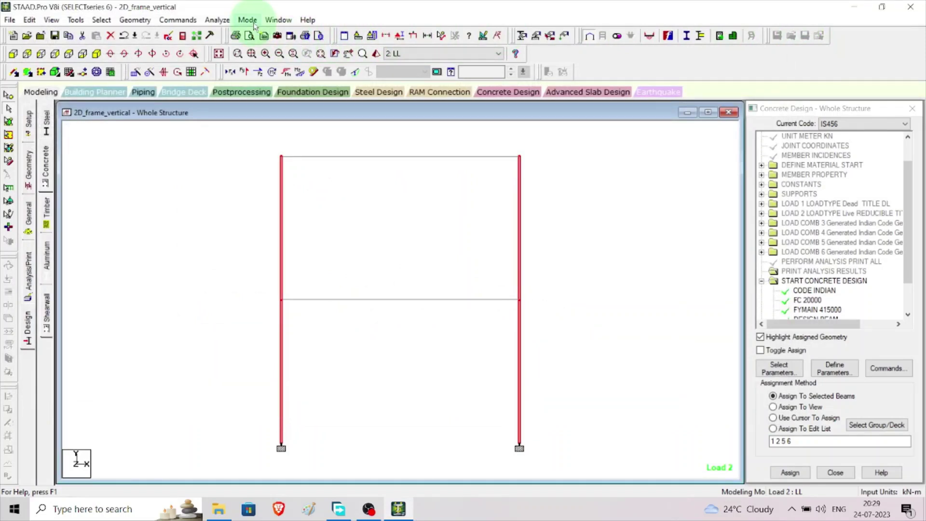
Switch to Post Processing mode with DL and LL removed from the results, keeping only load combinations 3 to 6.
{"action": "left_click", "coordinate": [247, 20]}
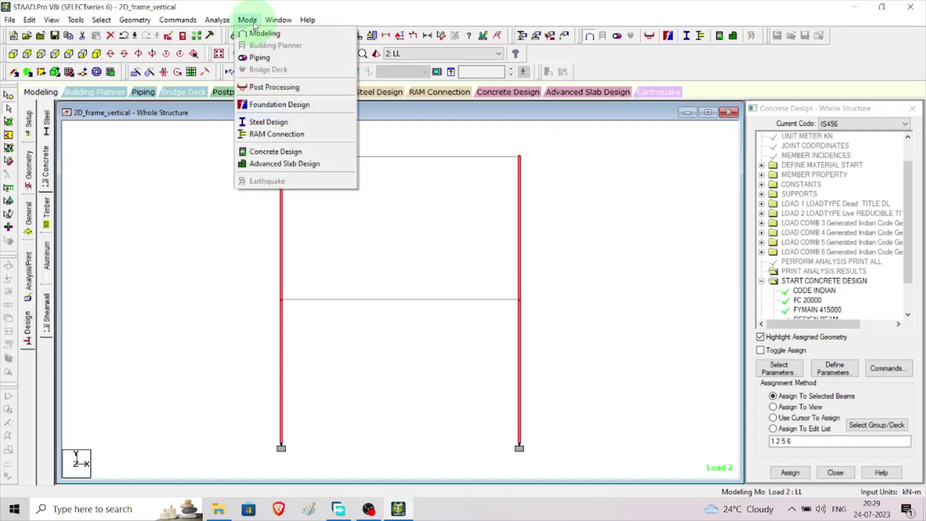
{"action": "left_click", "coordinate": [263, 87]}
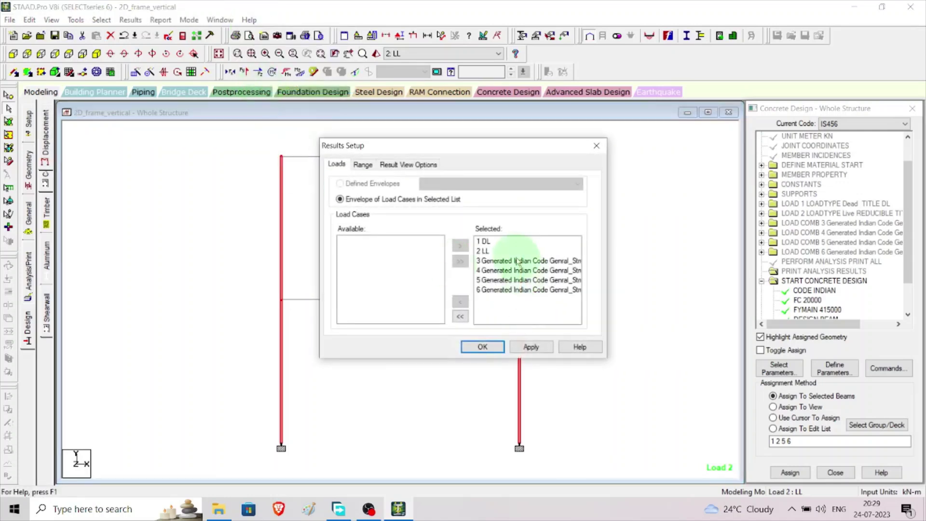
{"action": "left_click_drag", "start_coordinate": [515, 245], "coordinate": [515, 254]}
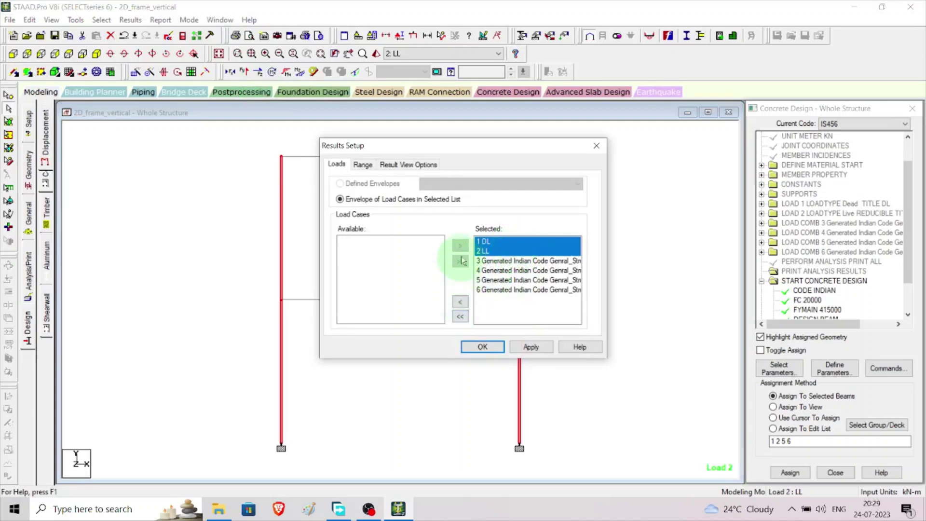
{"action": "left_click", "coordinate": [460, 303]}
{"action": "left_click_drag", "start_coordinate": [523, 241], "coordinate": [521, 273]}
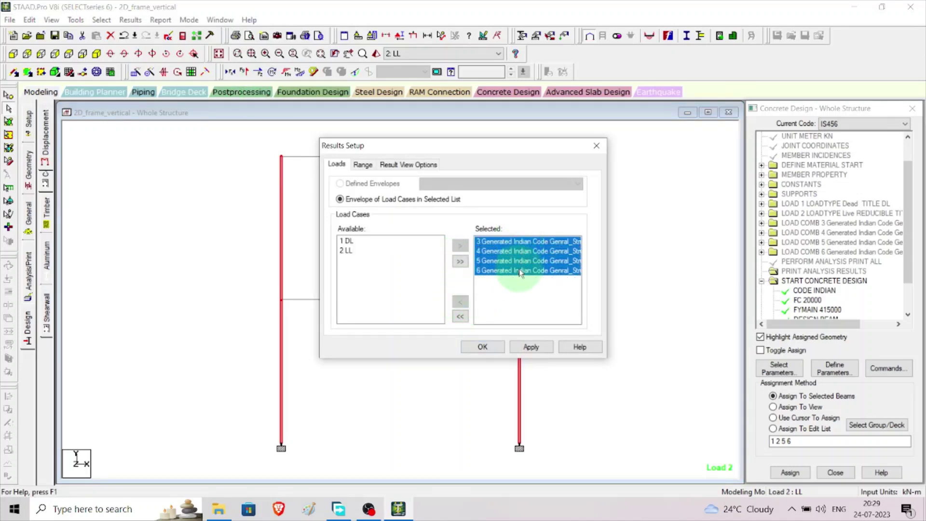
{"action": "left_click", "coordinate": [496, 347]}
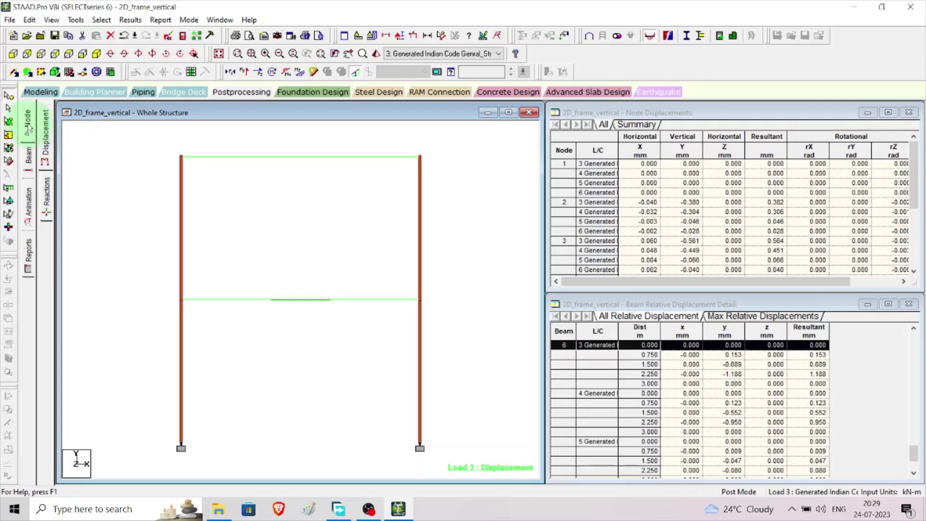
Show the support reactions and move both reaction labels up and outward, clear of the supports.
{"action": "left_click", "coordinate": [46, 193]}
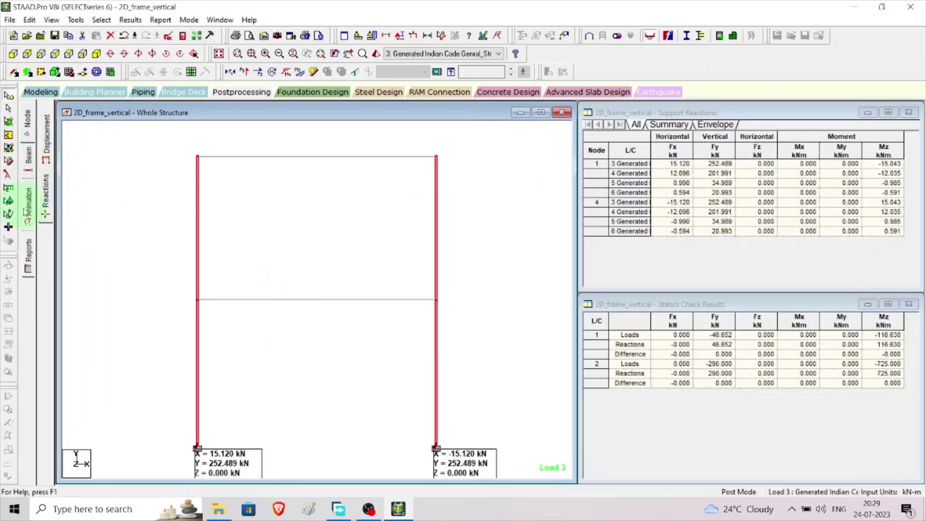
{"action": "left_click", "coordinate": [9, 175]}
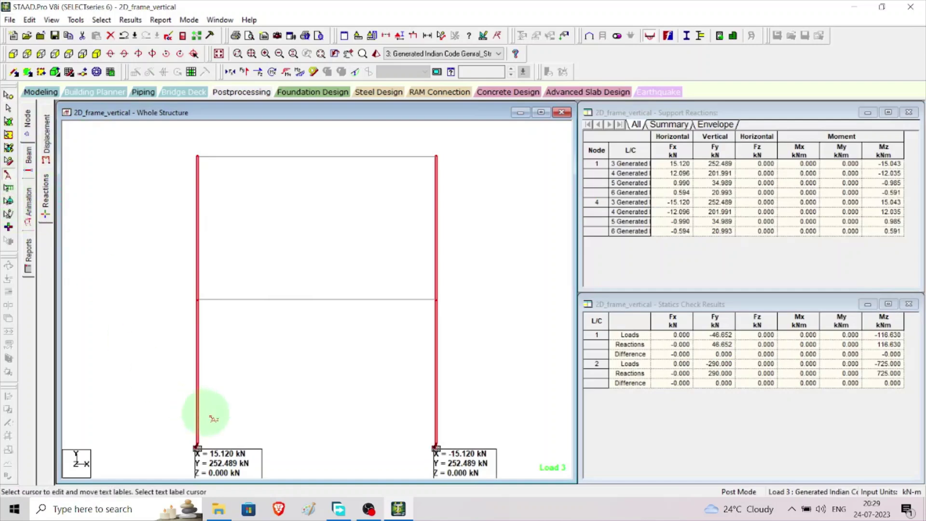
{"action": "left_click_drag", "start_coordinate": [200, 456], "coordinate": [93, 335]}
{"action": "left_click_drag", "start_coordinate": [479, 466], "coordinate": [527, 333]}
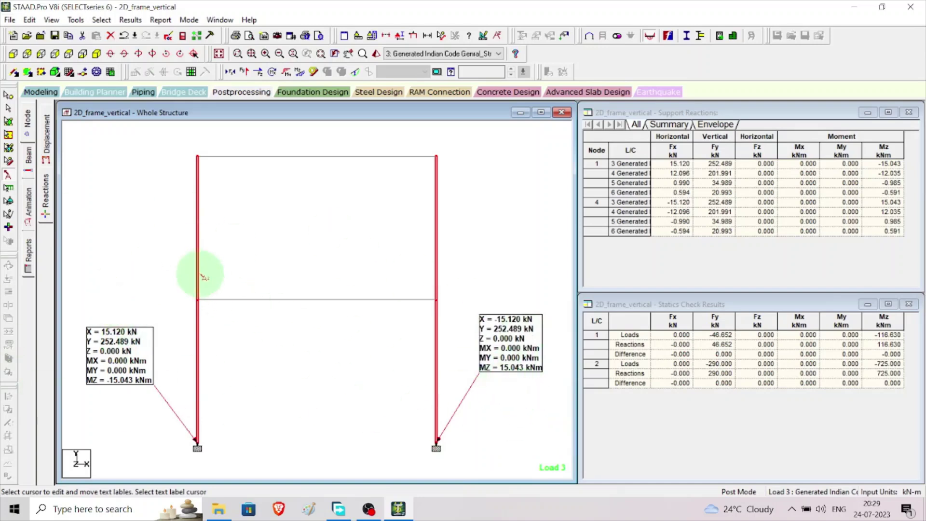
Show the node displacement results and examine the vertical, resultant and rotational columns of the Node Displacements table.
{"action": "left_click", "coordinate": [46, 137]}
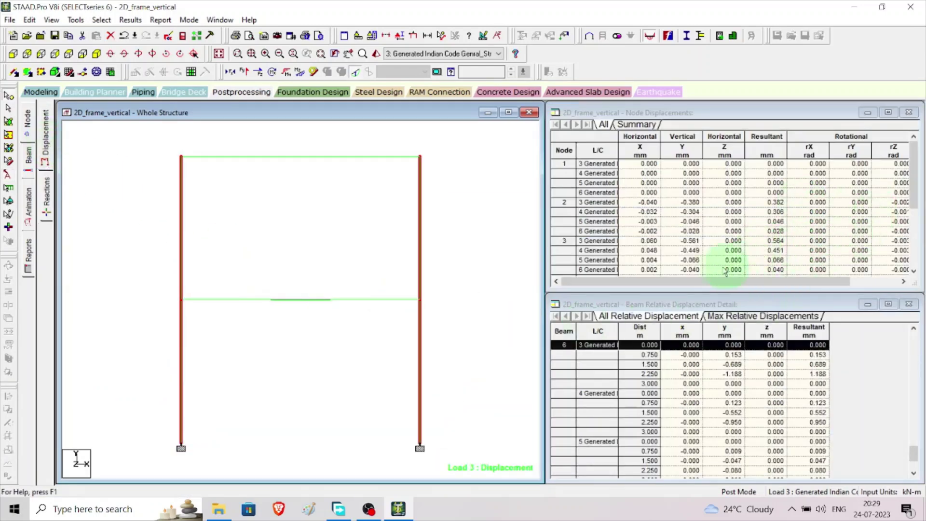
{"action": "left_click_drag", "start_coordinate": [693, 285], "coordinate": [743, 284]}
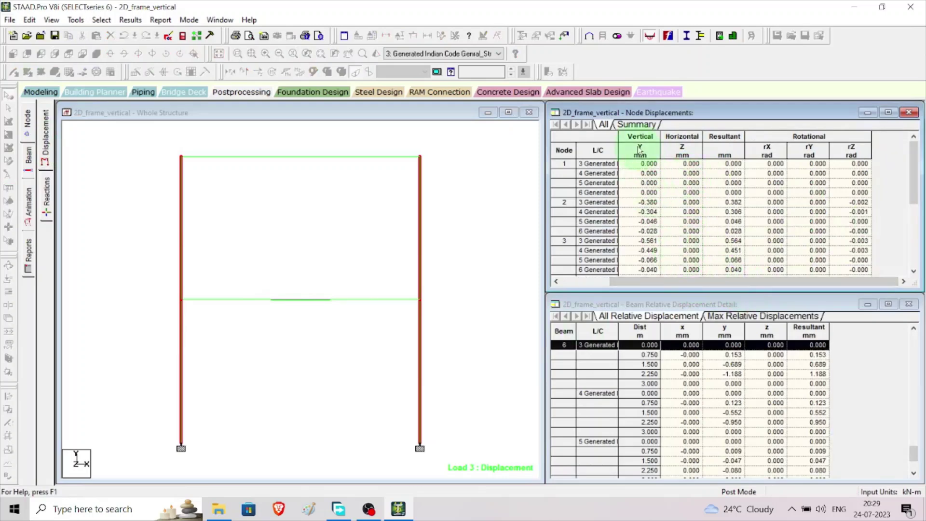
{"action": "left_click_drag", "start_coordinate": [660, 284], "coordinate": [607, 283]}
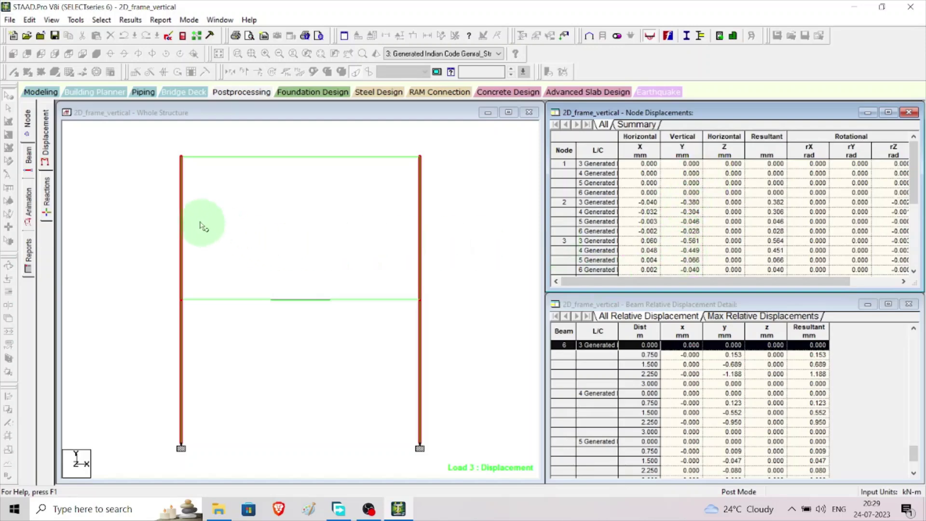
Show the beam bending moment diagram and annotate its end values, keeping the annotation dialog clear of the frame.
{"action": "left_click", "coordinate": [29, 164]}
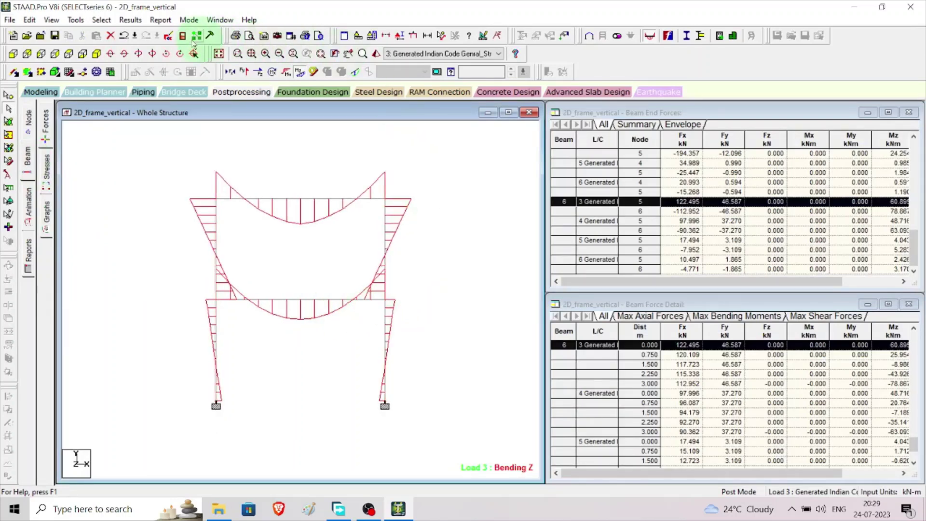
{"action": "left_click", "coordinate": [130, 20]}
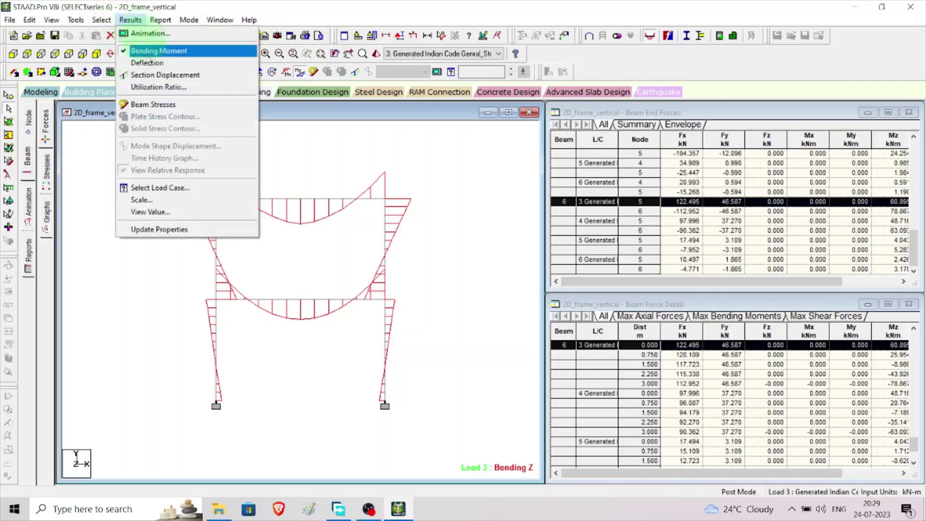
{"action": "left_click", "coordinate": [177, 212]}
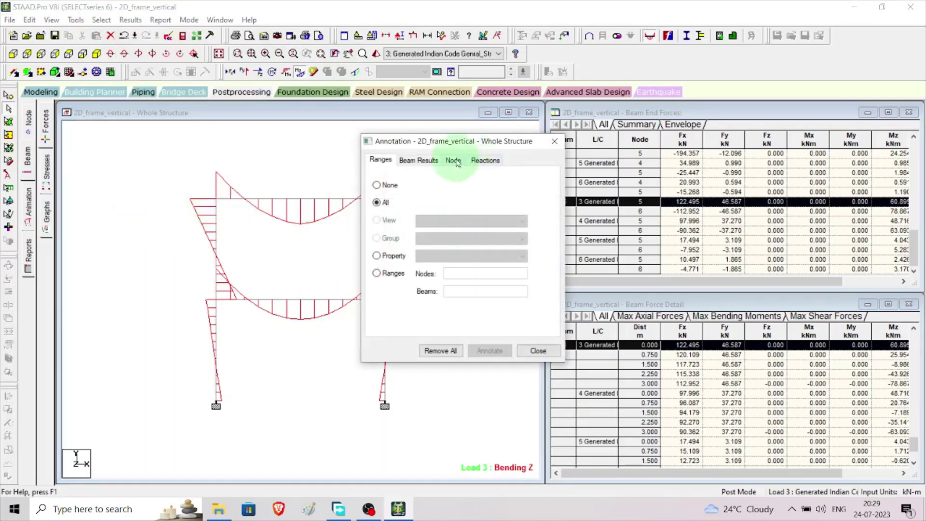
{"action": "left_click", "coordinate": [427, 161]}
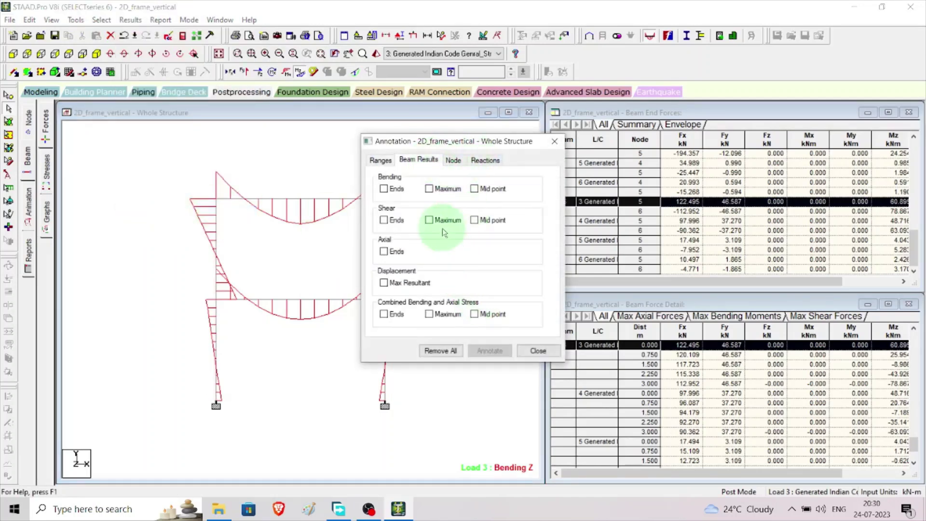
{"action": "left_click", "coordinate": [387, 192]}
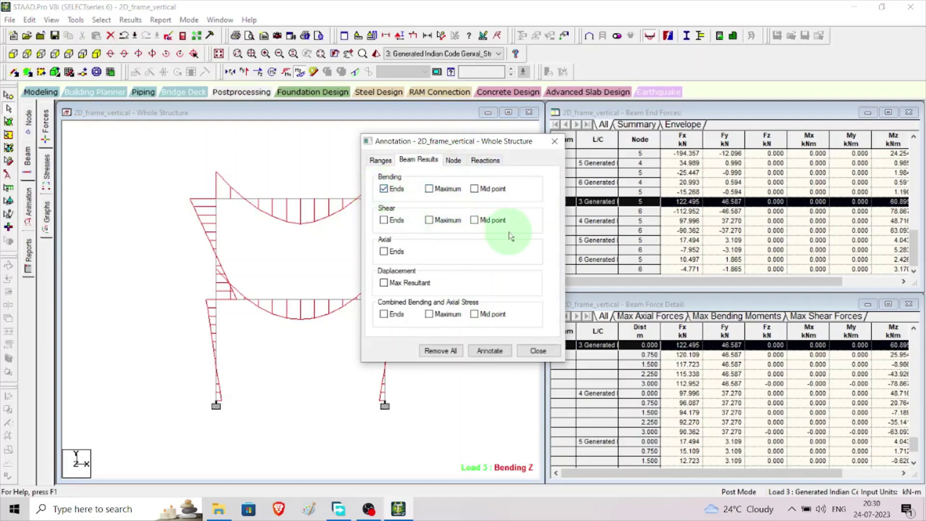
{"action": "left_click", "coordinate": [489, 350]}
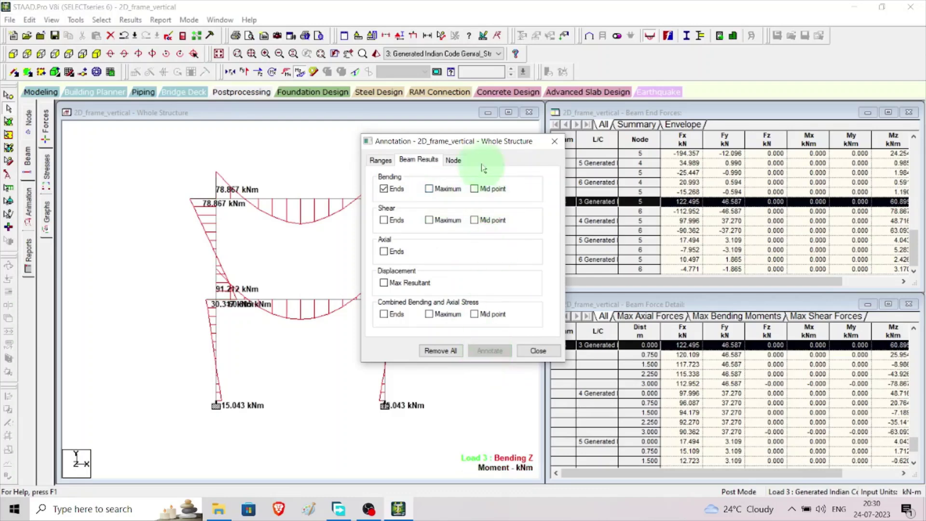
{"action": "mouse_move", "coordinate": [490, 144]}
{"action": "left_mouse_down"}
{"action": "mouse_move", "coordinate": [723, 130]}
{"action": "mouse_move", "coordinate": [665, 116]}
{"action": "left_mouse_up"}
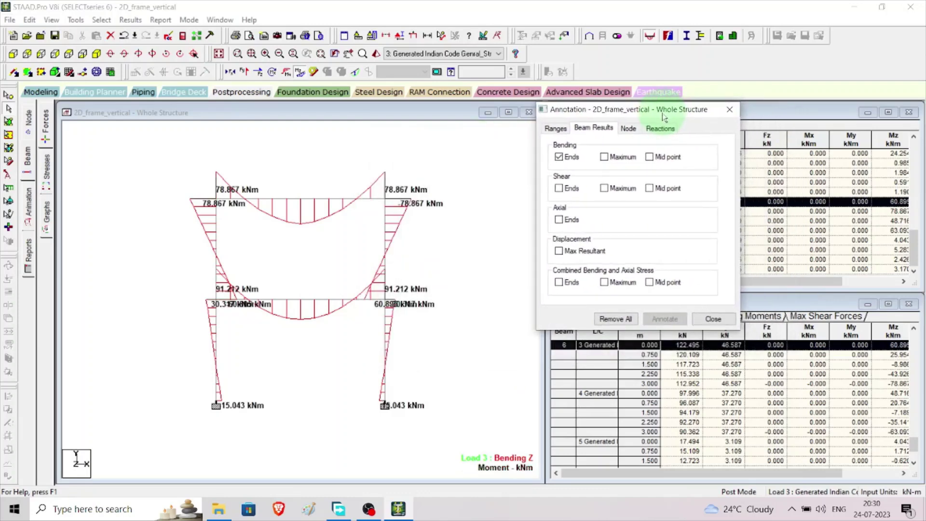
Annotate the bending moment diagram with maximum values instead of end values, and close the annotation settings.
{"action": "left_click", "coordinate": [559, 157]}
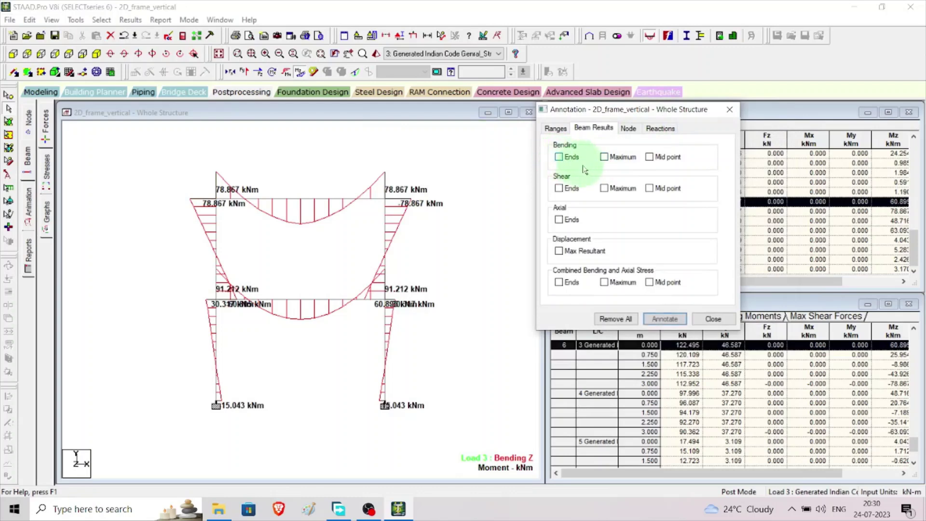
{"action": "left_click", "coordinate": [605, 157]}
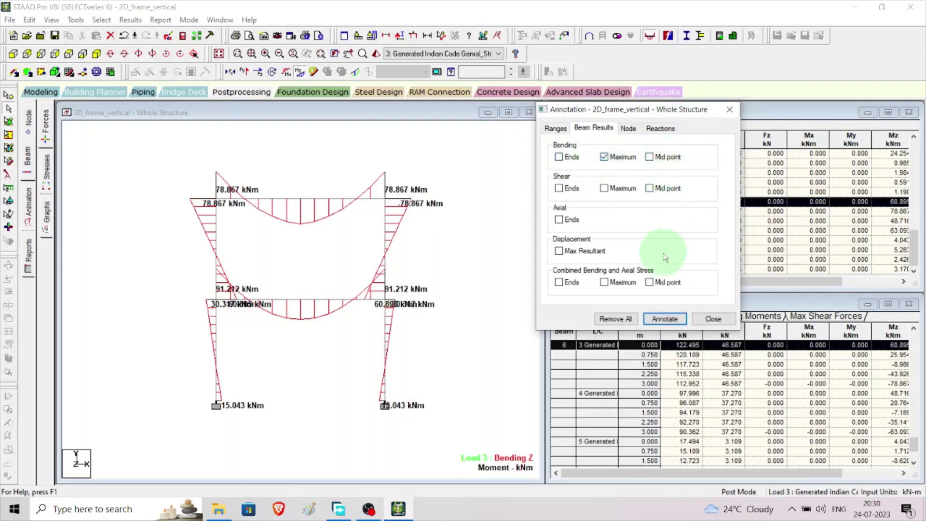
{"action": "left_click", "coordinate": [665, 320]}
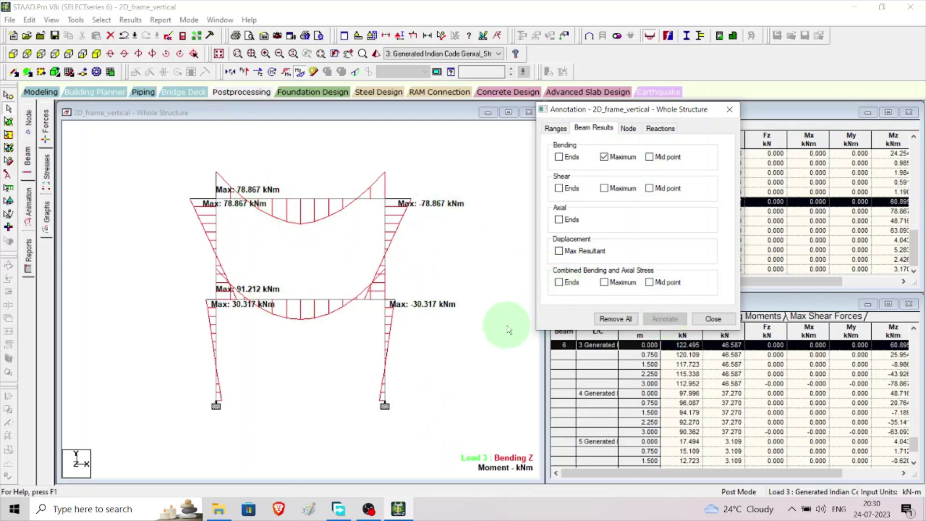
{"action": "left_click", "coordinate": [730, 111]}
Replace the Bending zz diagram with the Shear yy diagram, using the Fill style for beam forces.
{"action": "right_click", "coordinate": [416, 175]}
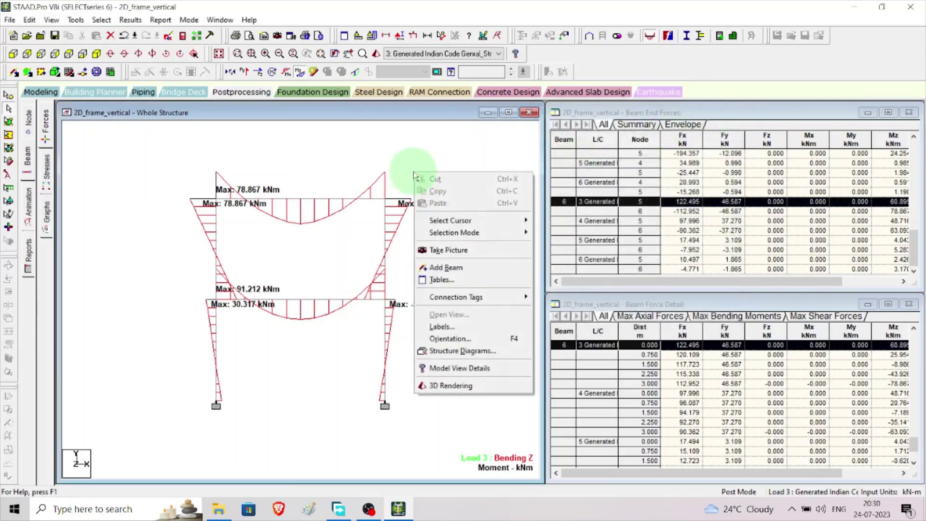
{"action": "left_click", "coordinate": [471, 330]}
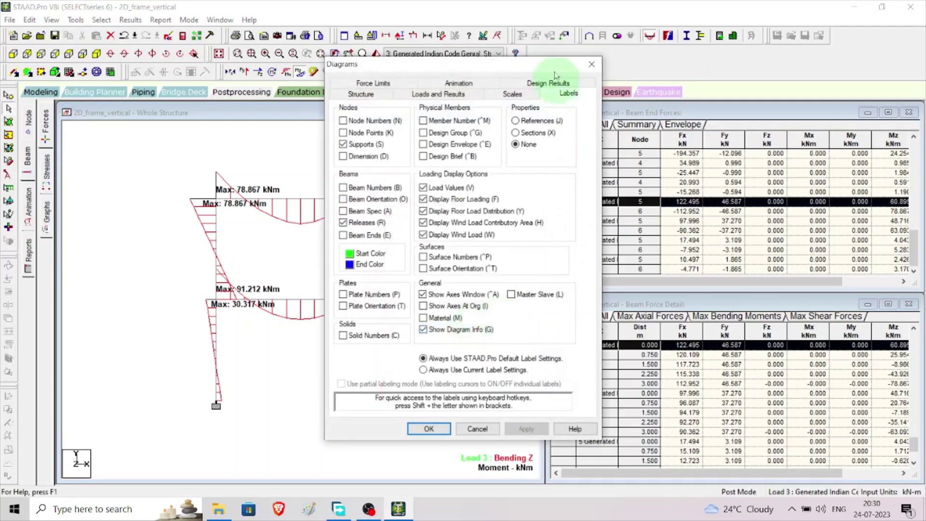
{"action": "left_click", "coordinate": [462, 95]}
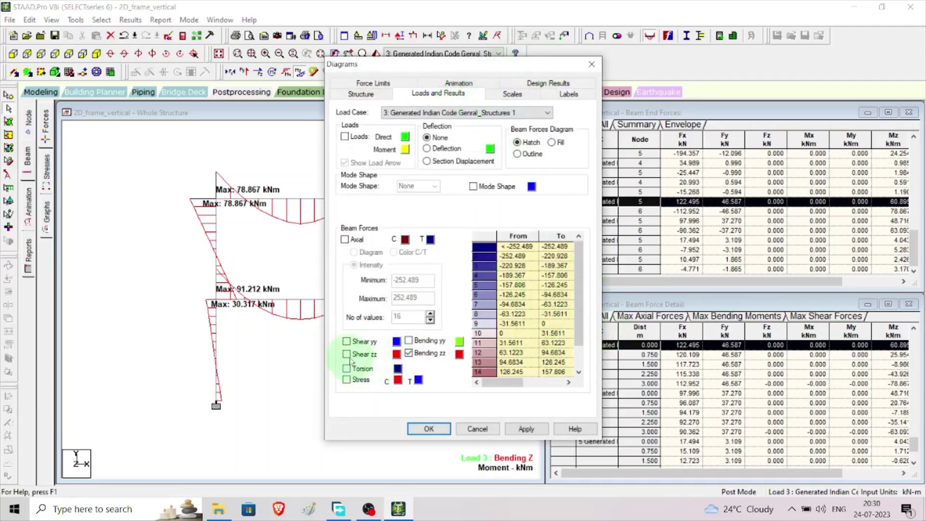
{"action": "left_click", "coordinate": [347, 342]}
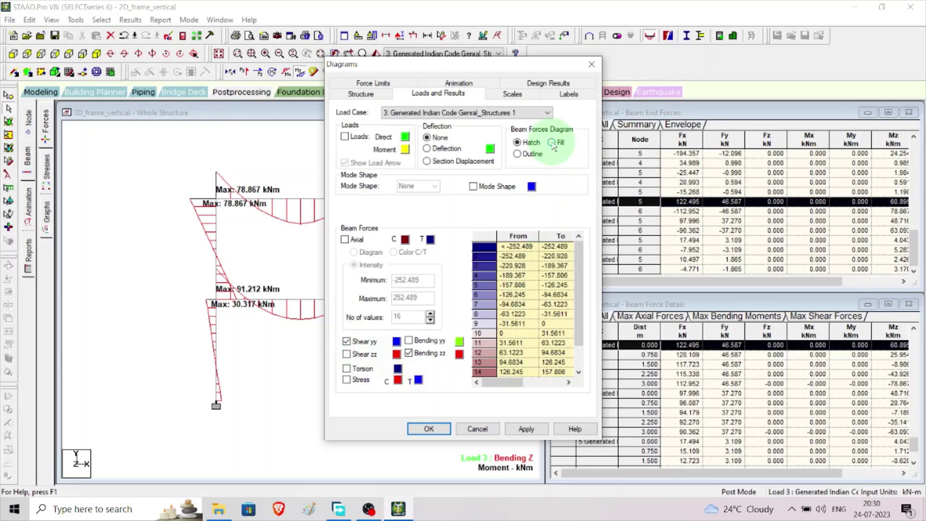
{"action": "left_click", "coordinate": [525, 429]}
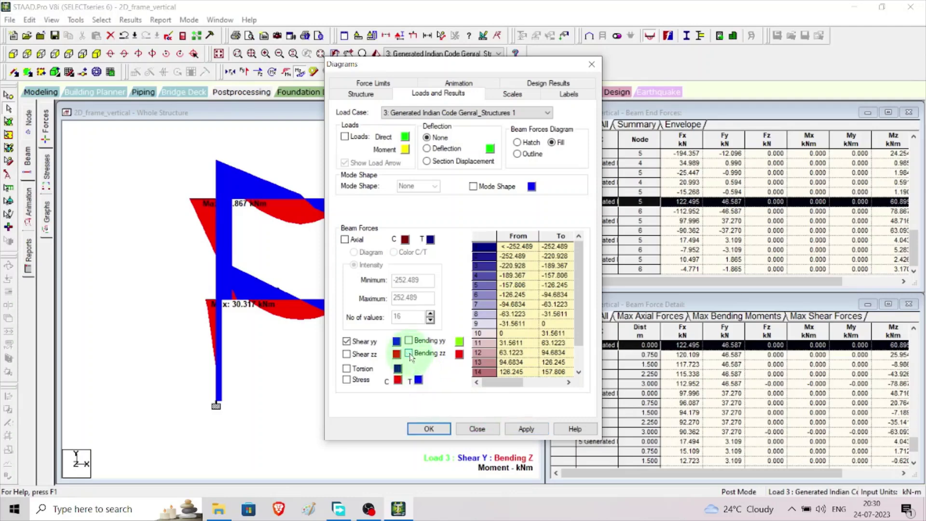
{"action": "left_click", "coordinate": [508, 425]}
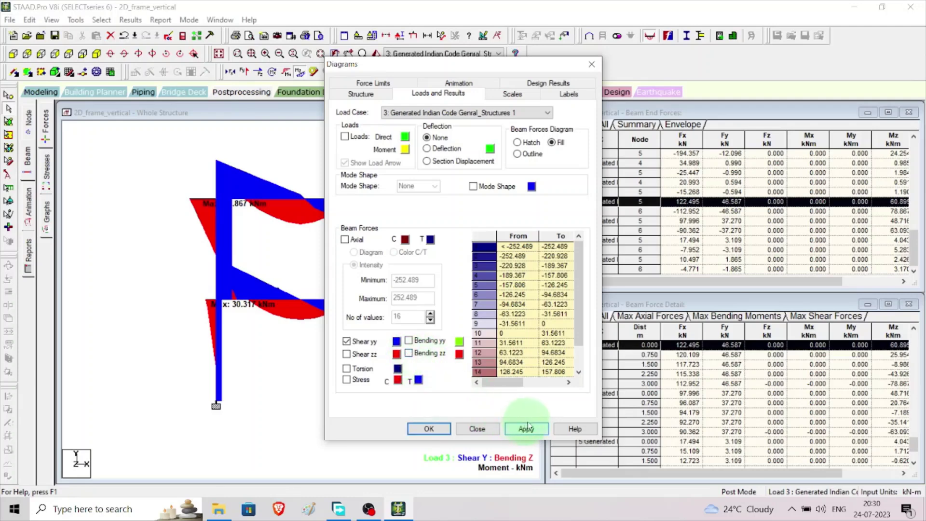
{"action": "left_click", "coordinate": [527, 429]}
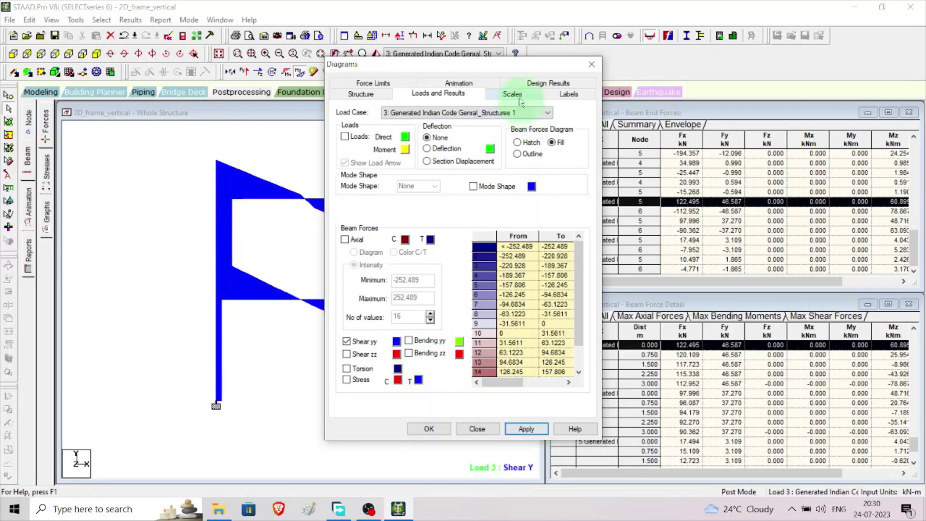
{"action": "left_click_drag", "start_coordinate": [506, 65], "coordinate": [728, 80]}
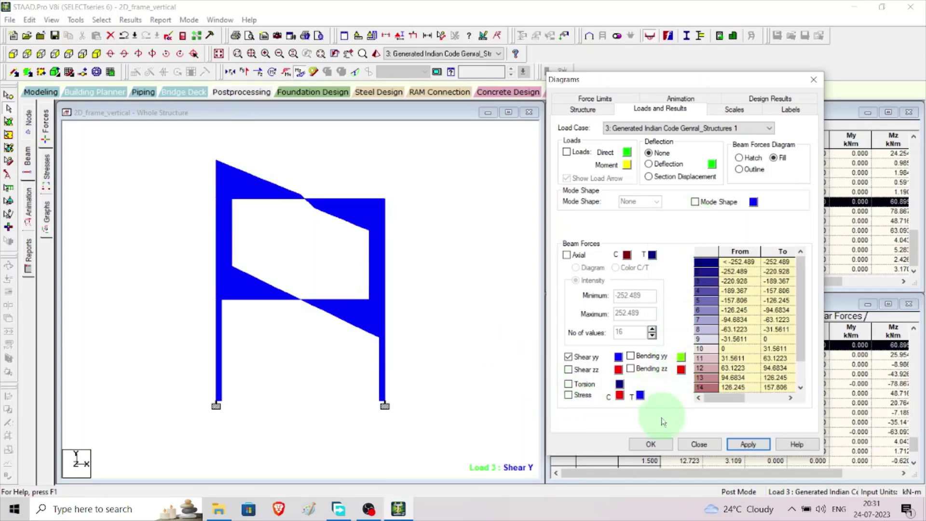
{"action": "left_click", "coordinate": [650, 445]}
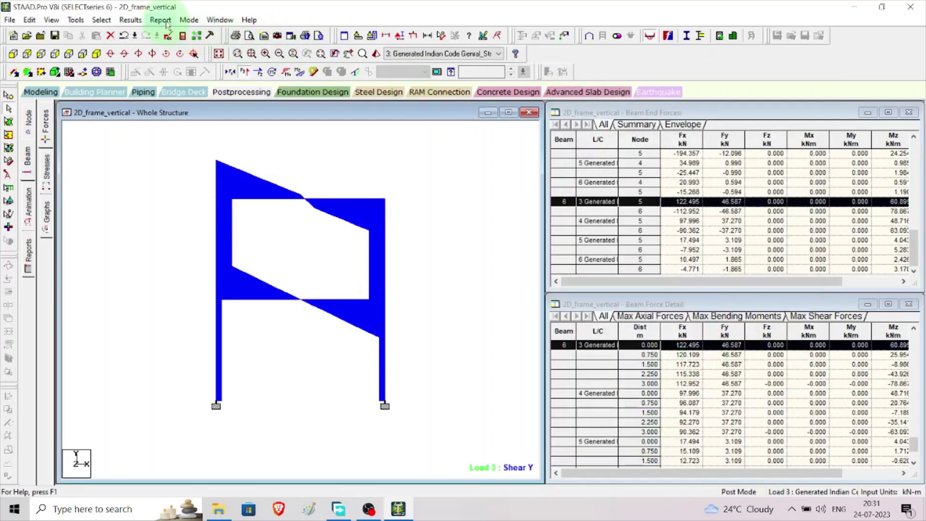
Annotate the shear force diagram with the values at the member ends.
{"action": "left_click", "coordinate": [130, 20]}
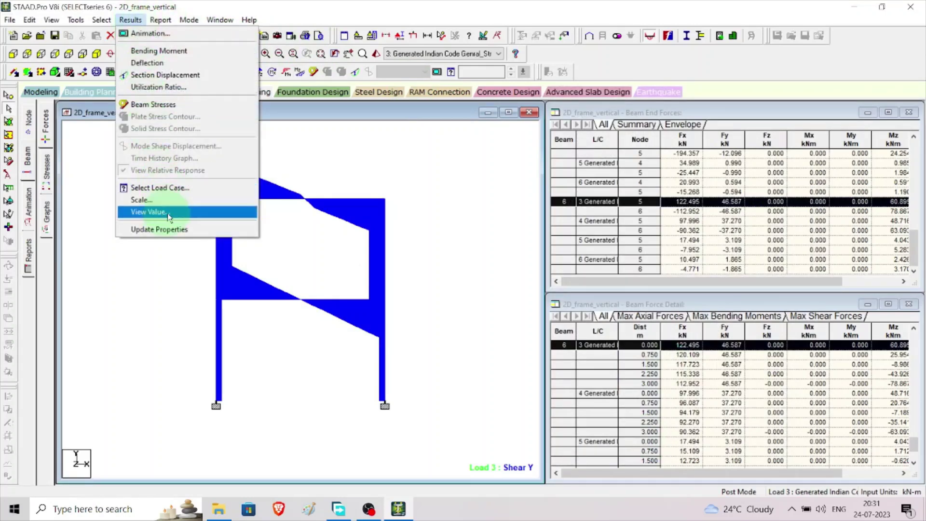
{"action": "left_click", "coordinate": [169, 213]}
{"action": "left_click", "coordinate": [423, 161]}
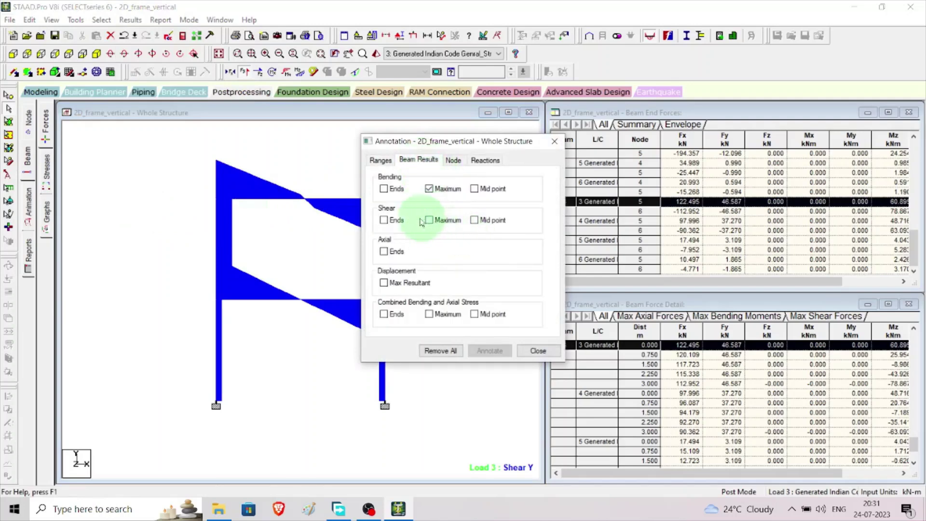
{"action": "left_click", "coordinate": [384, 220]}
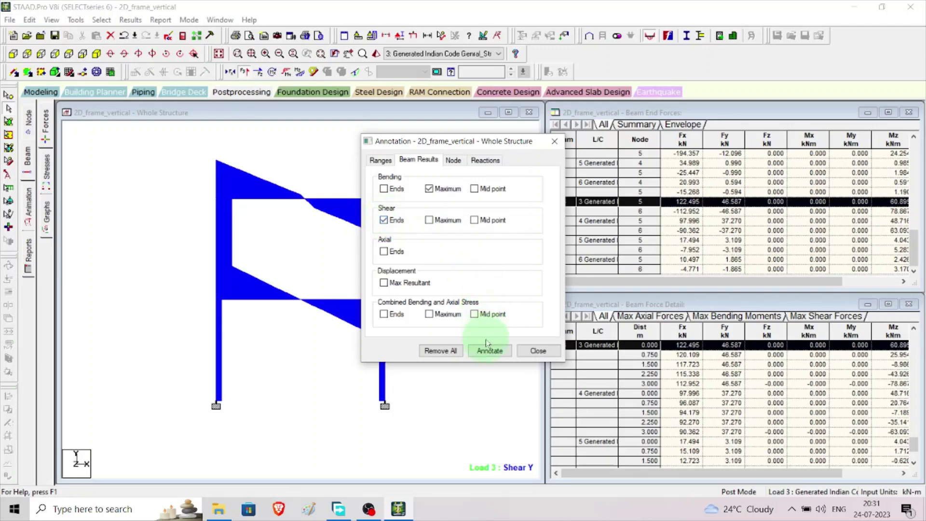
{"action": "left_click", "coordinate": [489, 351]}
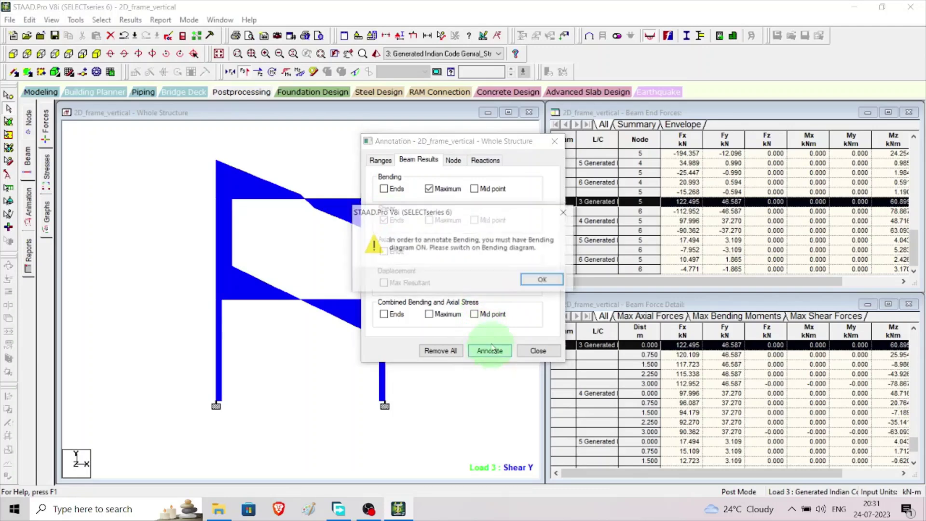
{"action": "left_click", "coordinate": [541, 281]}
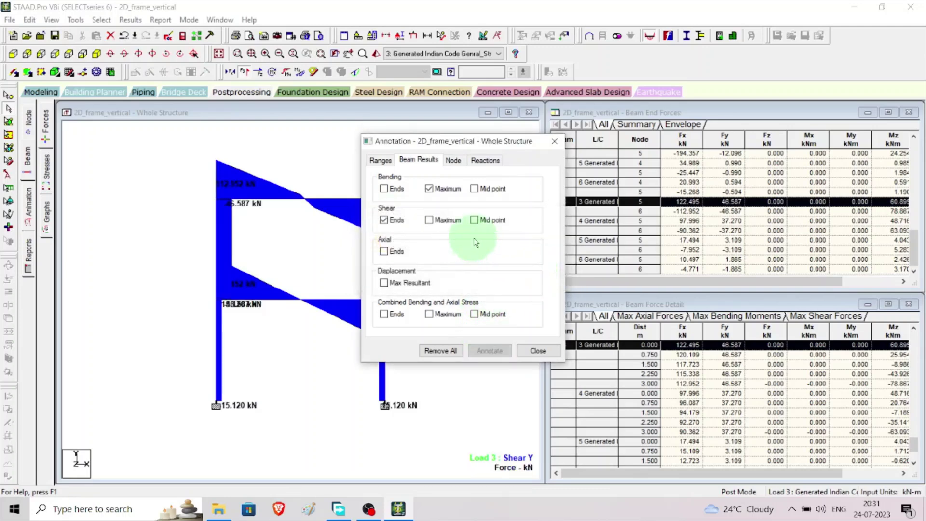
Add the maximum and mid point values to the shear force annotations.
{"action": "left_click", "coordinate": [430, 220]}
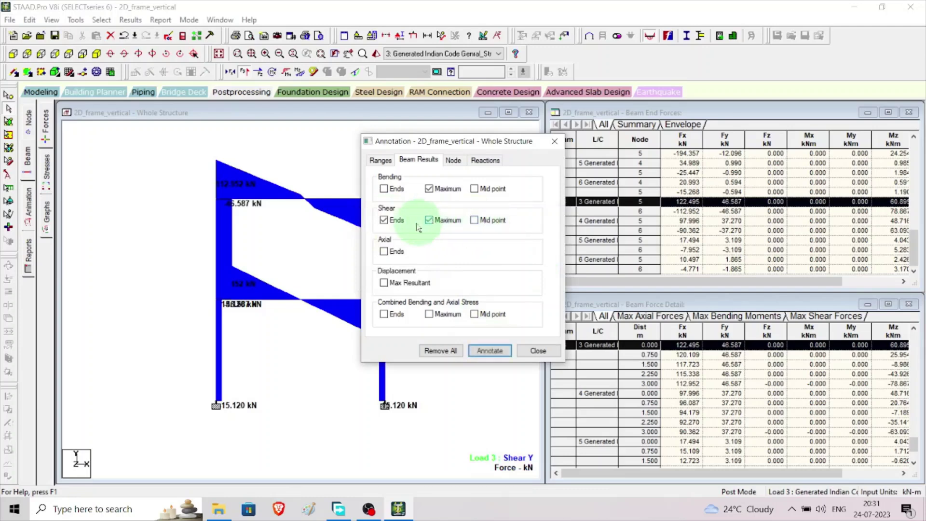
{"action": "left_click", "coordinate": [474, 220]}
{"action": "left_click", "coordinate": [498, 355]}
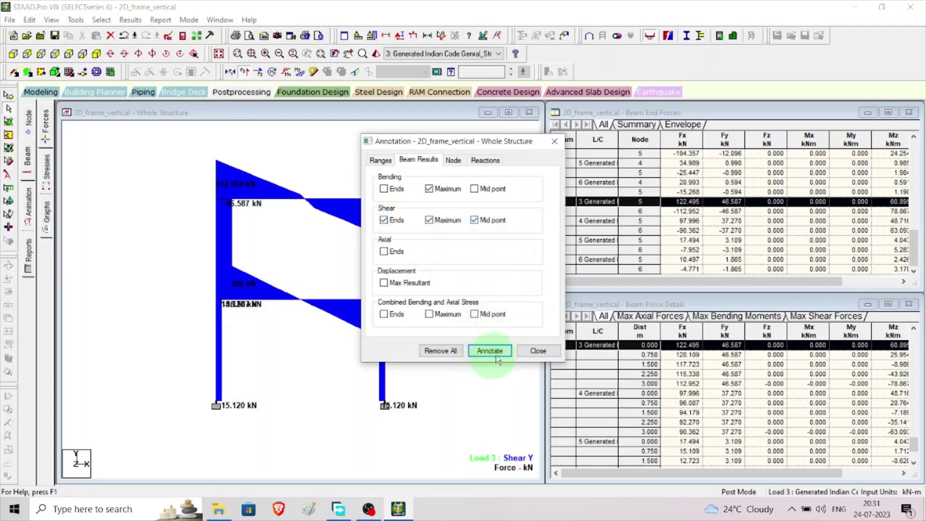
{"action": "left_click", "coordinate": [541, 280]}
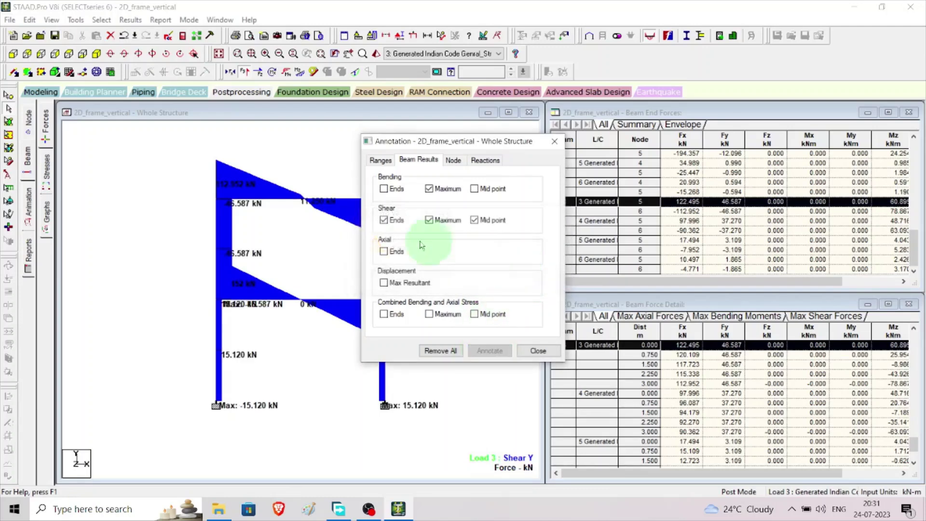
Reduce the shear annotations to maximum values only, and remove all annotations from the diagram.
{"action": "left_click", "coordinate": [384, 220]}
{"action": "left_click", "coordinate": [482, 357]}
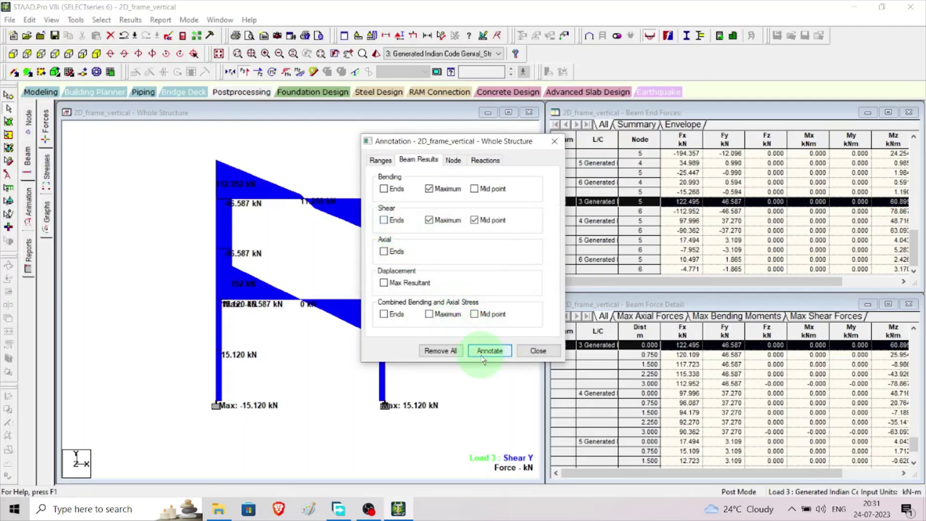
{"action": "left_click", "coordinate": [538, 280]}
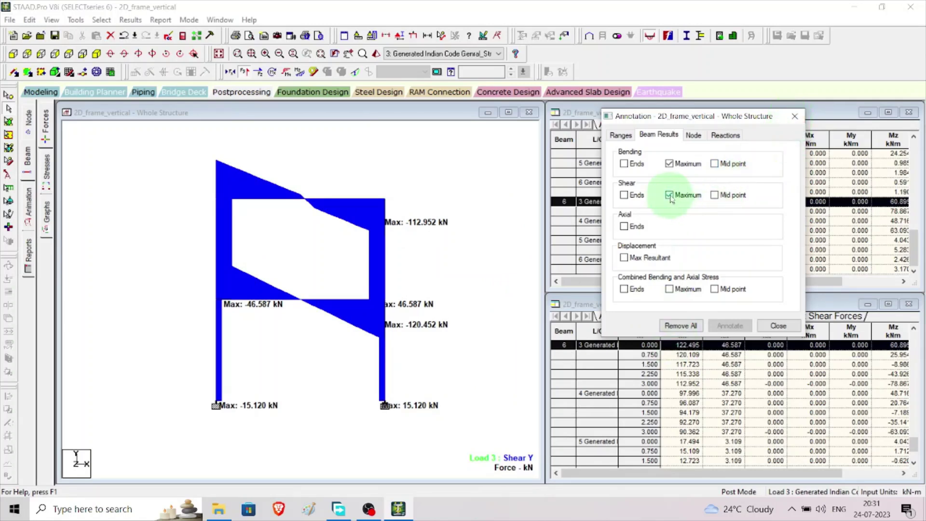
{"action": "left_click", "coordinate": [682, 328]}
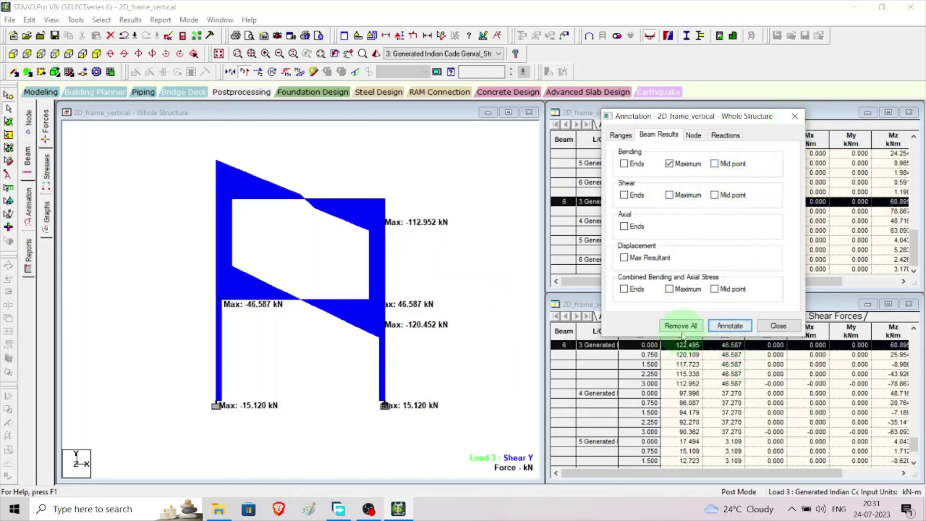
{"action": "left_click", "coordinate": [681, 328]}
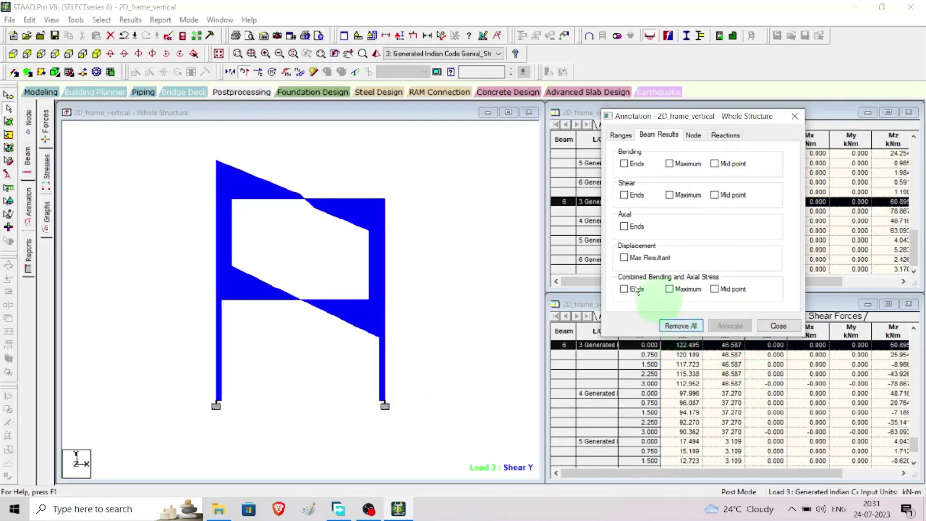
Animate the frame's section displacement for load case 3 with the displacement result scale set to 10 mm per m.
{"action": "left_click", "coordinate": [28, 208]}
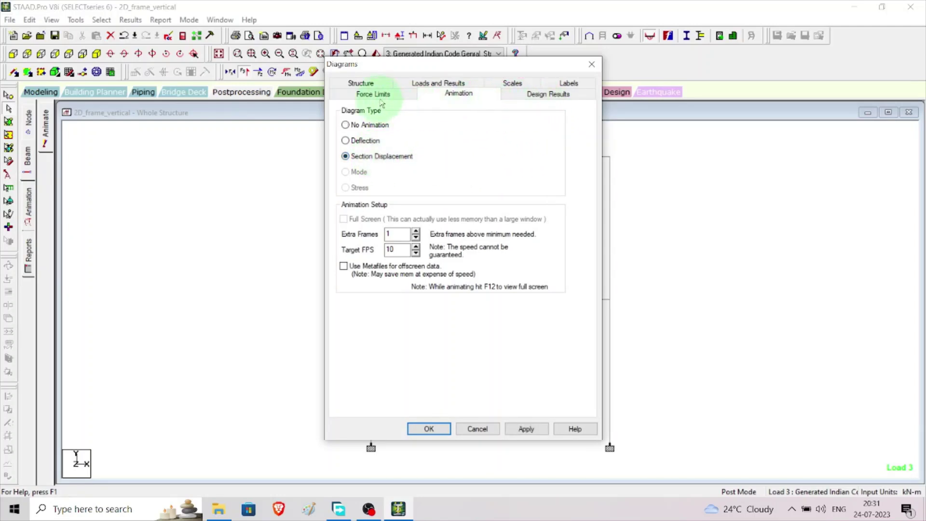
{"action": "left_click", "coordinate": [512, 85]}
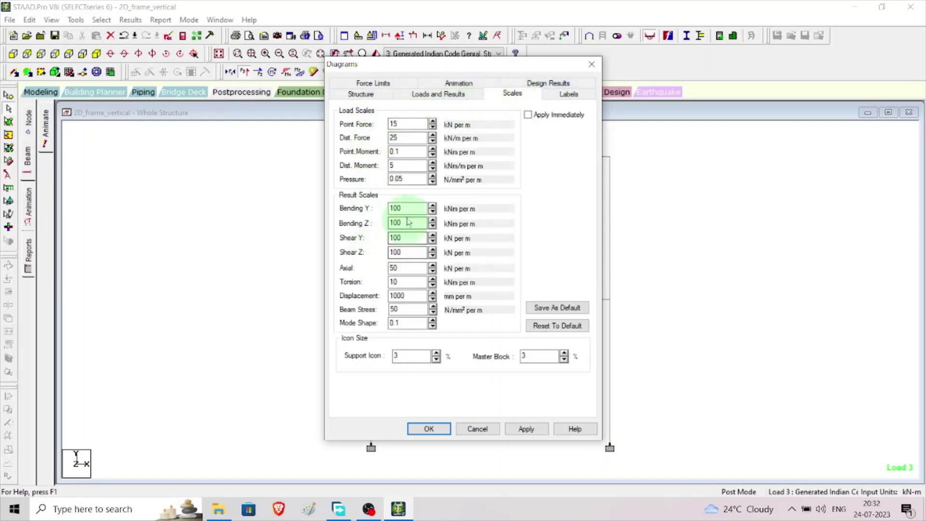
{"action": "left_click_drag", "start_coordinate": [410, 294], "coordinate": [318, 283]}
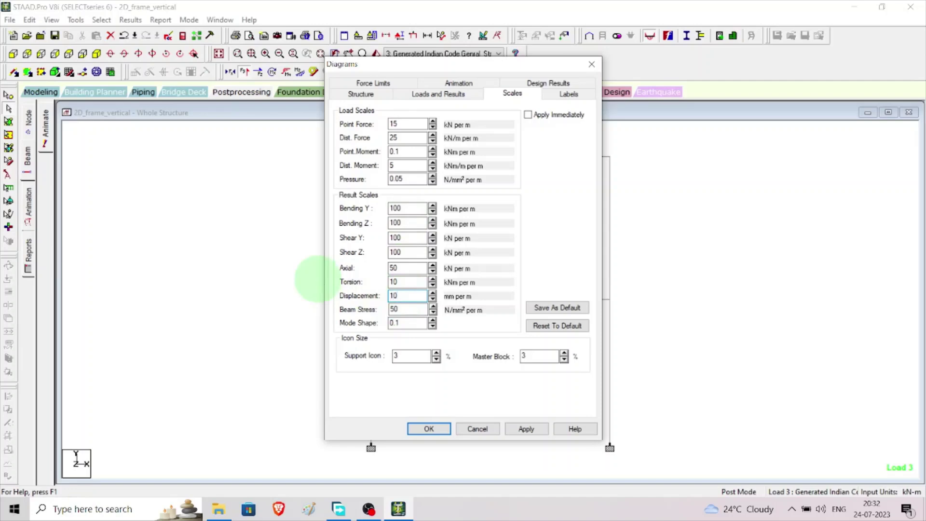
{"action": "left_click", "coordinate": [539, 434]}
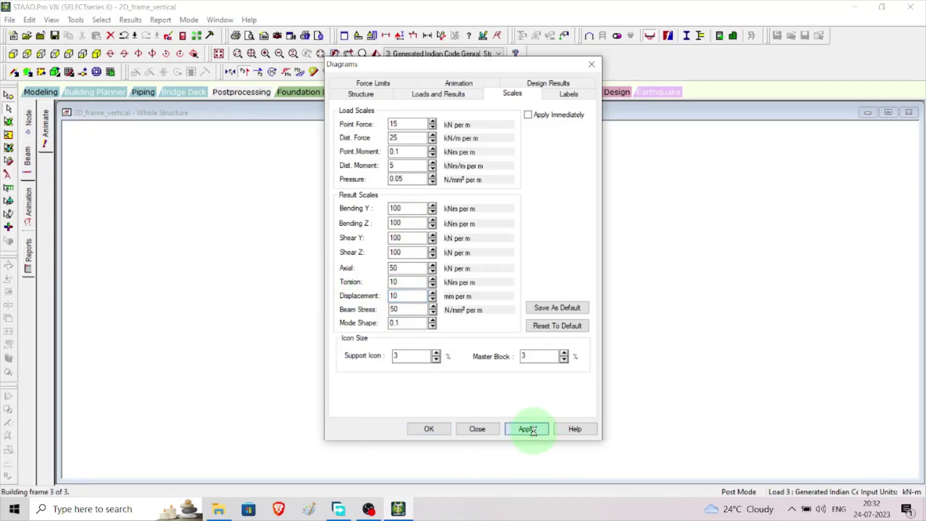
{"action": "mouse_move", "coordinate": [534, 66]}
{"action": "left_mouse_down"}
{"action": "mouse_move", "coordinate": [886, 82]}
{"action": "mouse_move", "coordinate": [860, 71]}
{"action": "left_mouse_up"}
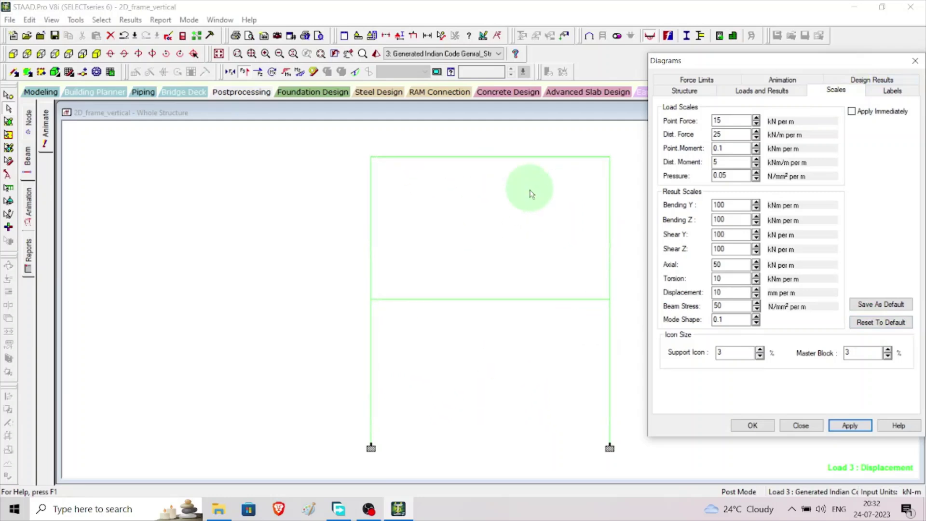
{"action": "left_click", "coordinate": [758, 432]}
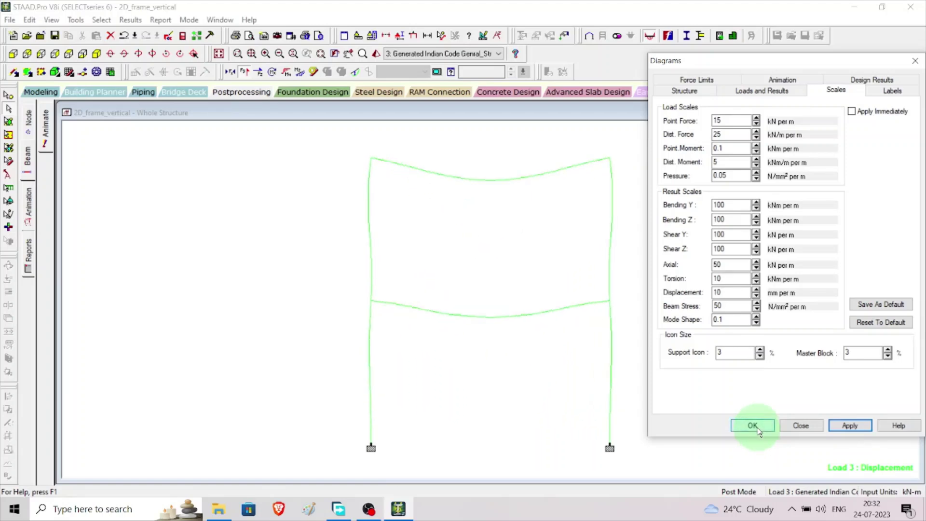
Reopen the animation settings and run the frame's animation again with the Section Displacement diagram type.
{"action": "left_click", "coordinate": [29, 205]}
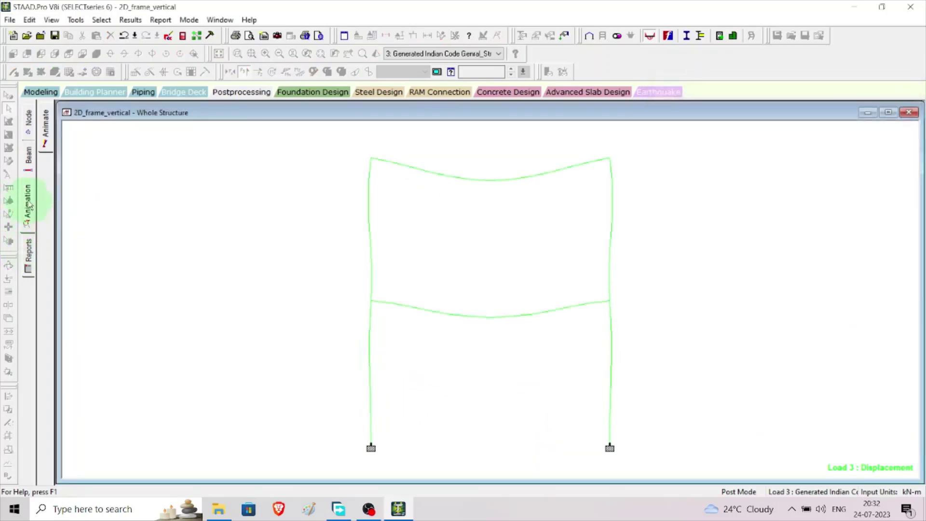
{"action": "left_click", "coordinate": [459, 82]}
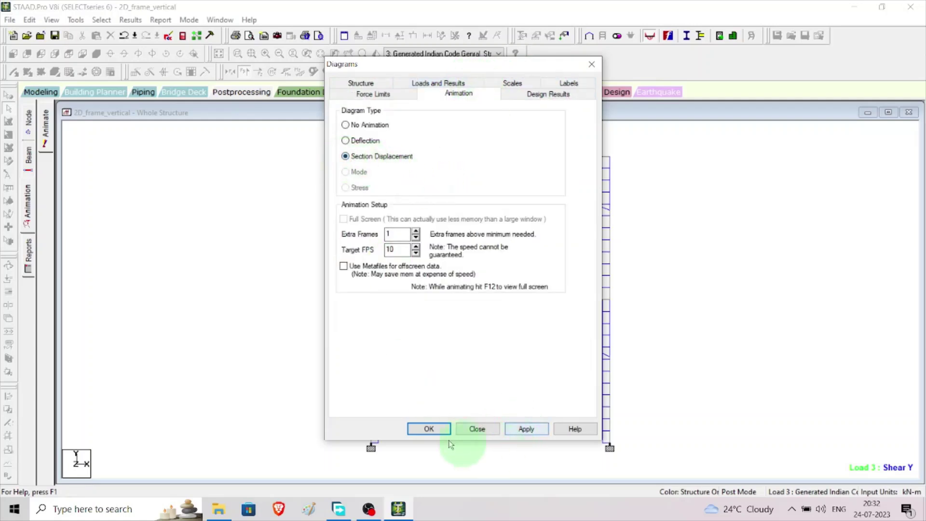
{"action": "left_click", "coordinate": [434, 428]}
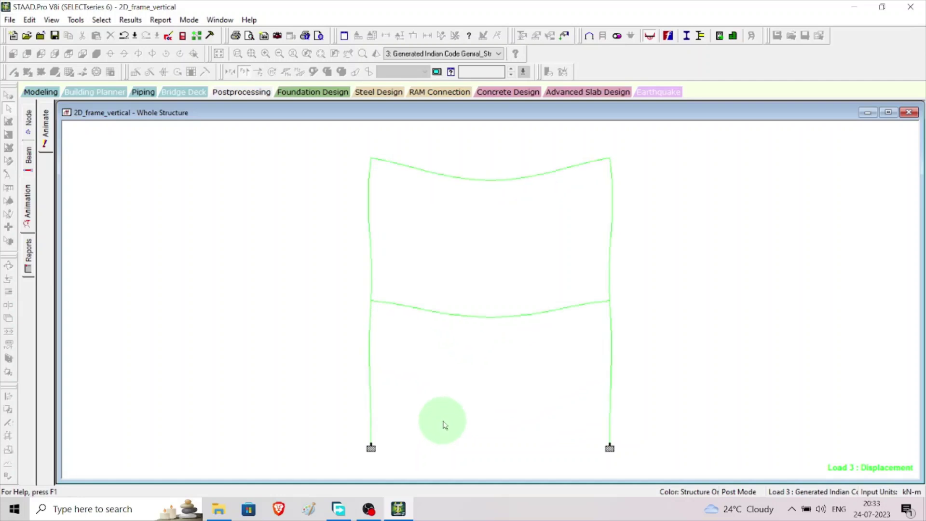